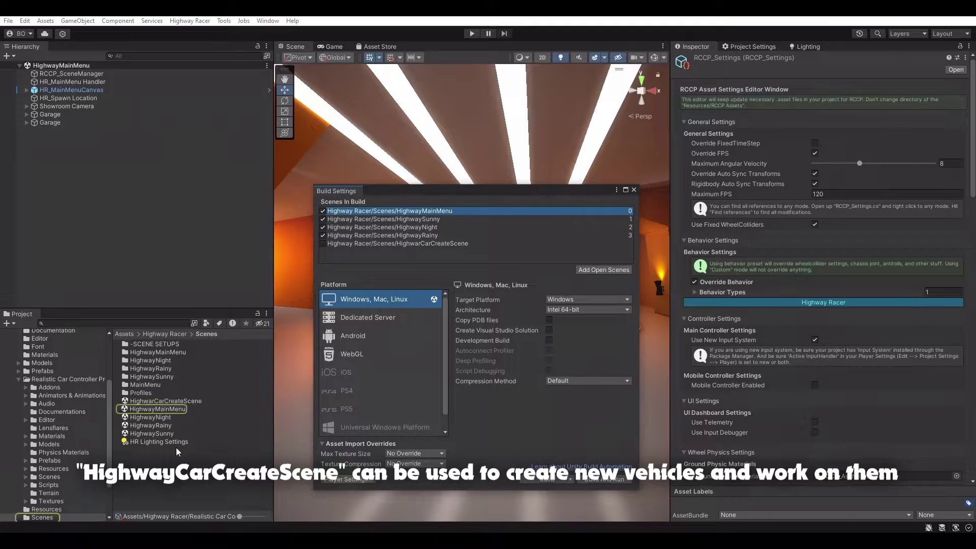
- Close the build settings and open the HighwarCarCreateScene scene
left_click(634, 190)
right_click_drag(526, 296, 553, 316)
key("w")
key("d")
- Place the E36 model from the Realistic Car Controller Pro vehicle models on the road ahead of the loose wheels
left_click(58, 380)
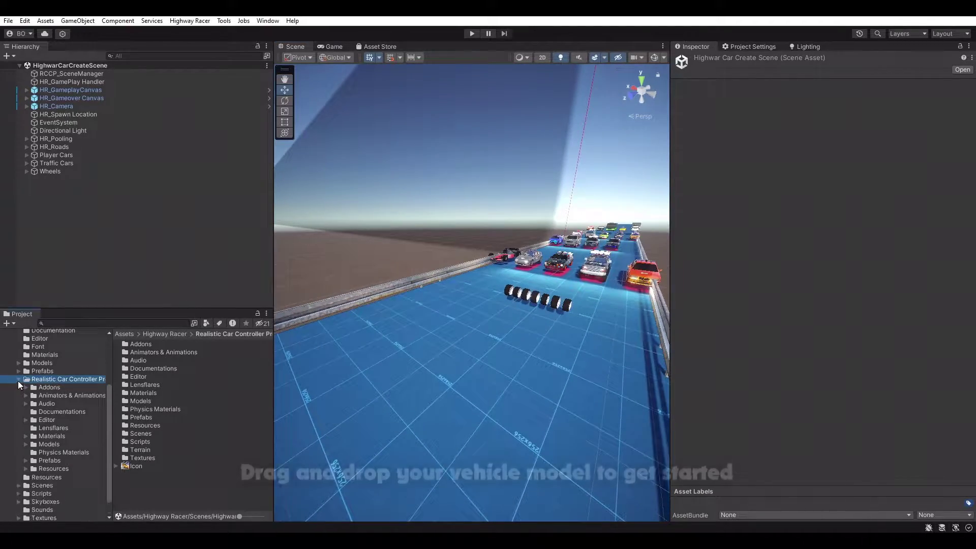
scroll(17, 380, "up", 3)
double_click(142, 402)
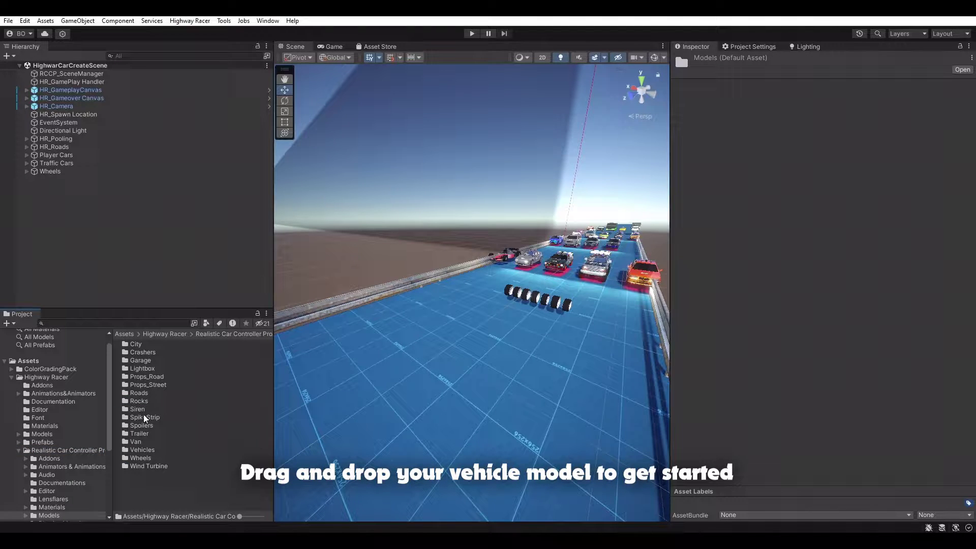
double_click(136, 449)
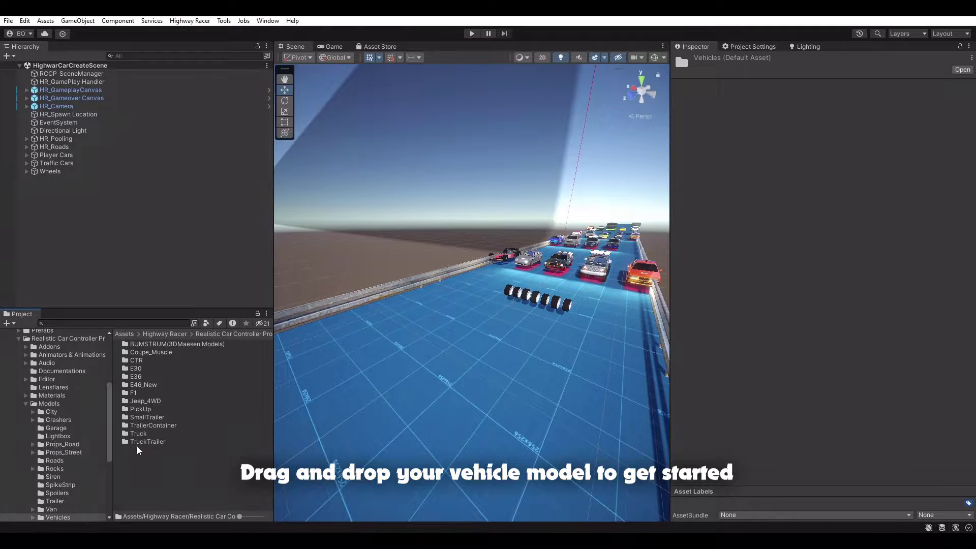
double_click(136, 376)
left_click_drag(133, 344, 430, 309)
mouse_move(430, 308)
right_mouse_down()
mouse_move(428, 320)
mouse_move(475, 313)
mouse_move(411, 307)
right_mouse_up()
key("w")
key("s")
- Add the Realistic Car Controller Pro main controller to the E36 root, accepting automatic creation of all drivetrain components
left_click(47, 178)
left_click(225, 22)
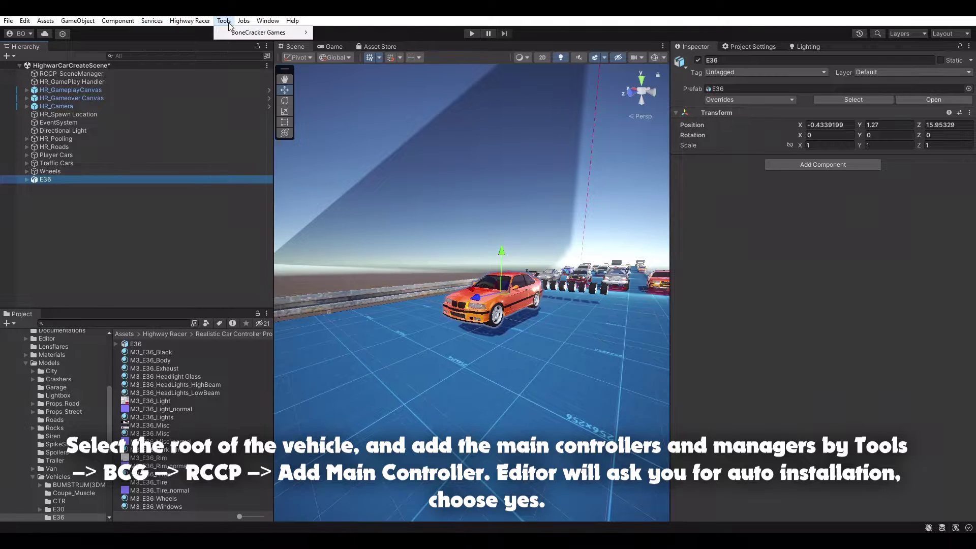
mouse_move(232, 34)
mouse_move(365, 33)
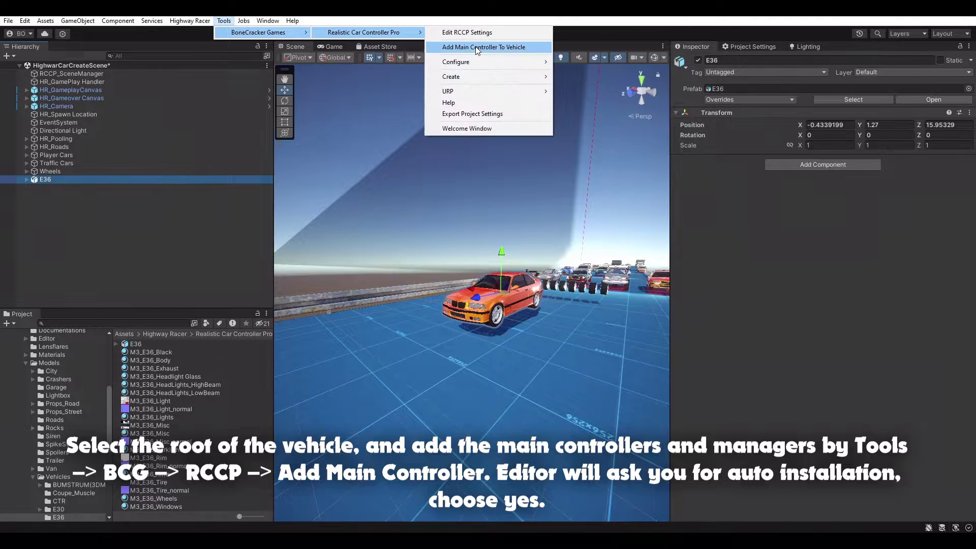
left_click(483, 46)
left_click(515, 294)
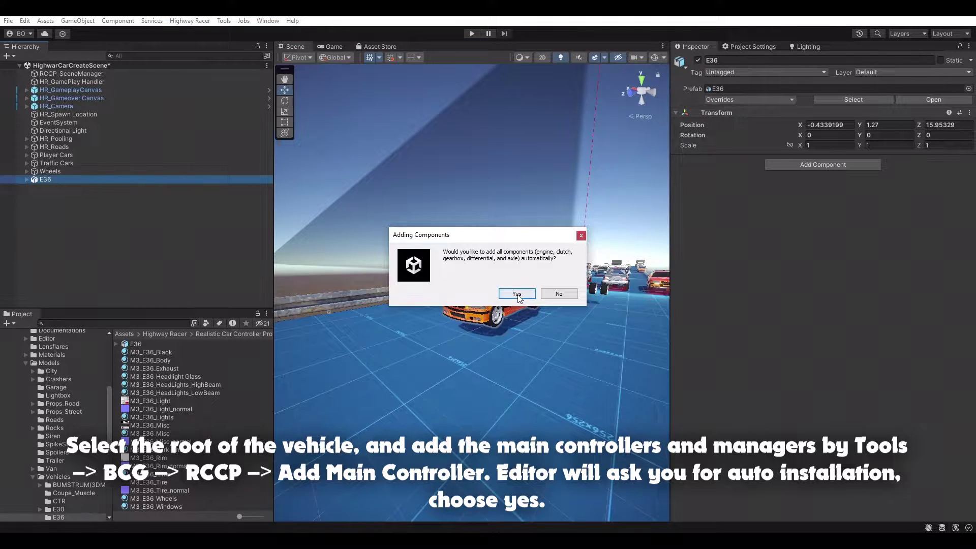
left_click(517, 293)
- Create the Inputs, Dynamics, Stability, Audio, Customizer, Lights, Damage, Particles and Other Addons components on the E36 car controller
scroll(789, 371, "down", 8)
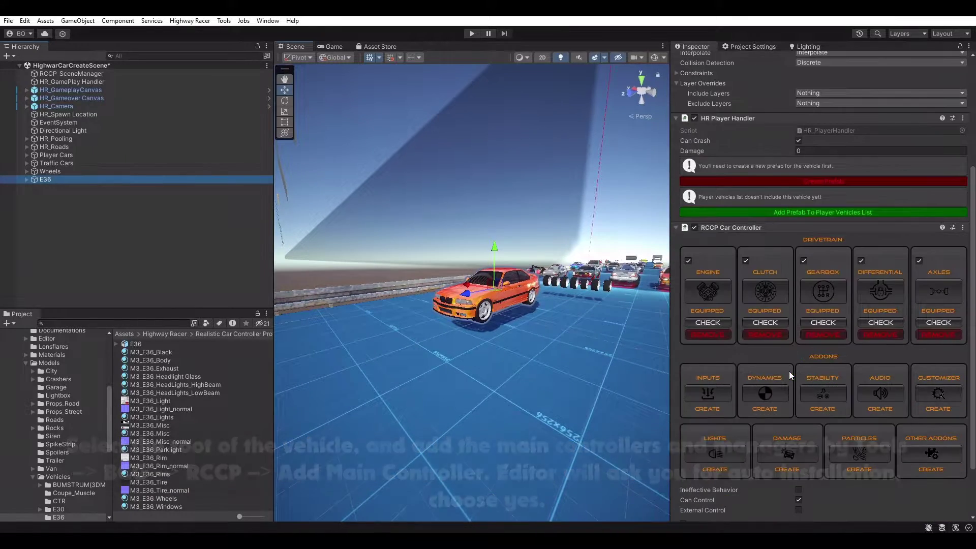
scroll(648, 346, "up", 4)
left_click_drag(654, 340, 643, 350, "alt")
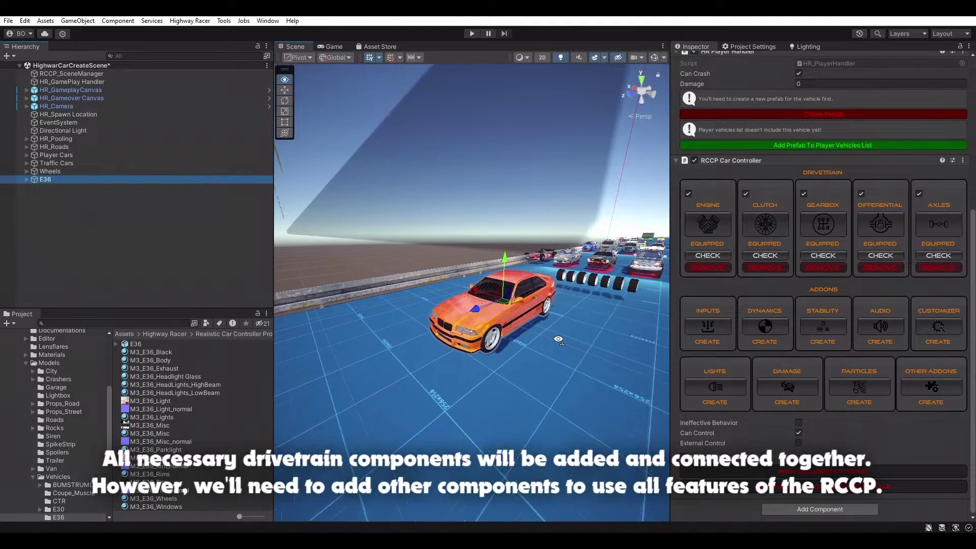
left_click(712, 327)
left_click(780, 326)
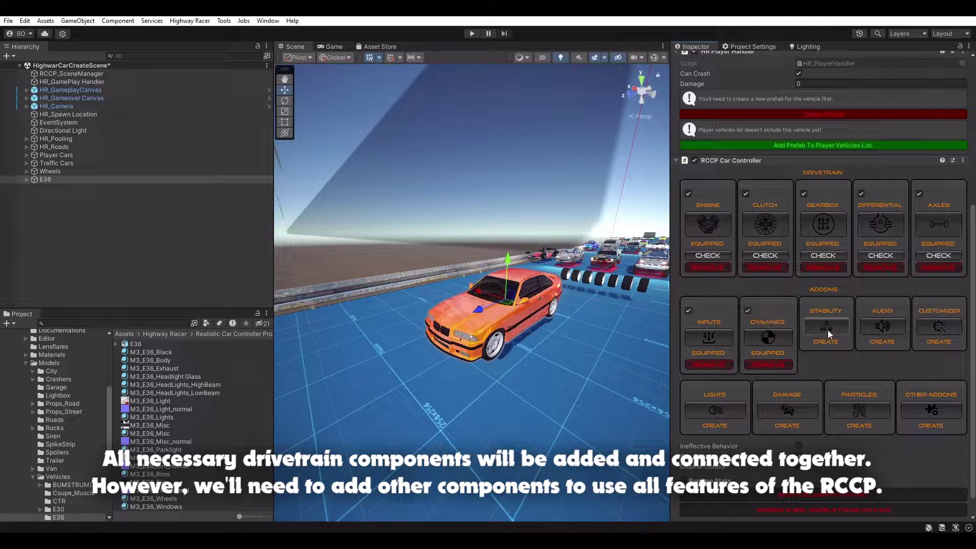
left_click(896, 331)
left_click(939, 333)
left_click(715, 410)
left_click(803, 411)
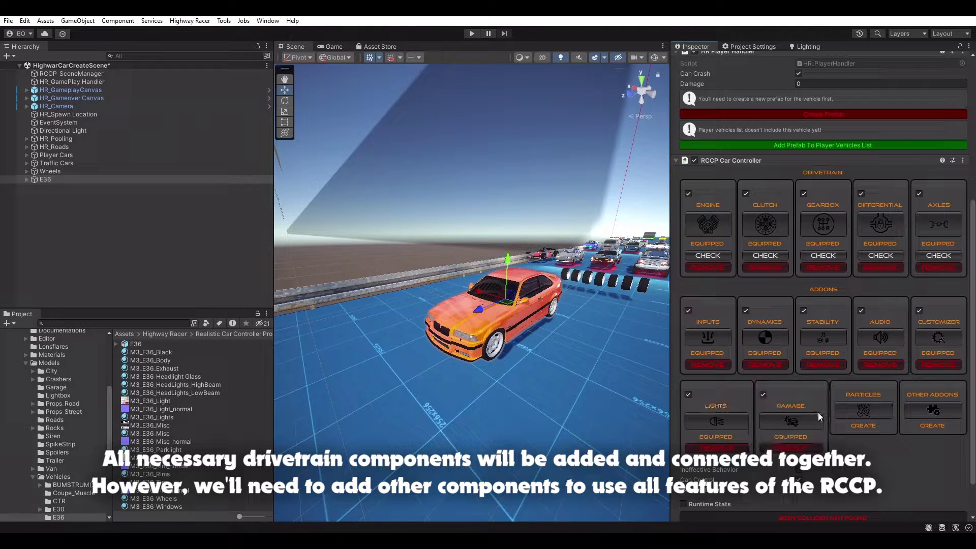
left_click(870, 416)
left_click(932, 412)
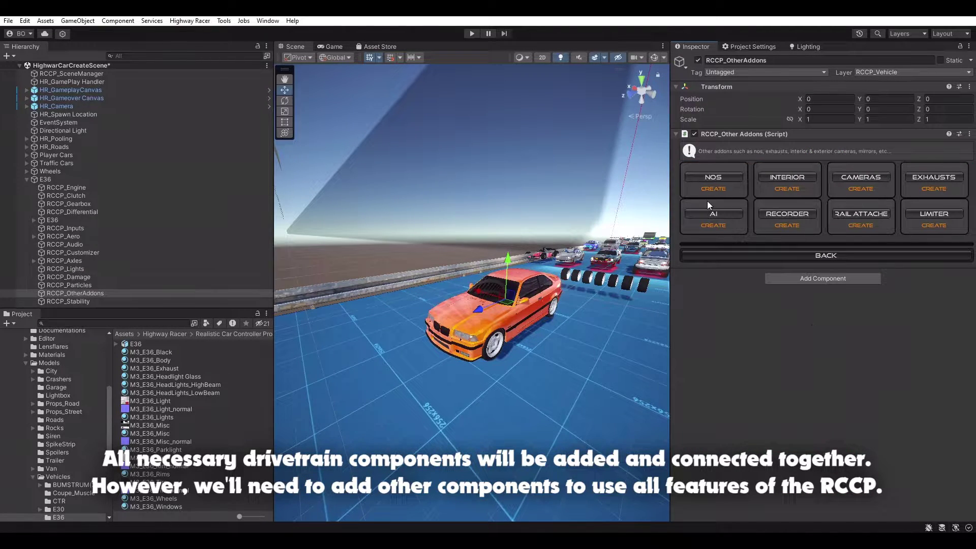
- Create the NOS, Interior, Cameras and Exhausts addons in RCCP_OtherAddons and return to the car controller
left_click(713, 178)
left_click(807, 179)
left_click(871, 181)
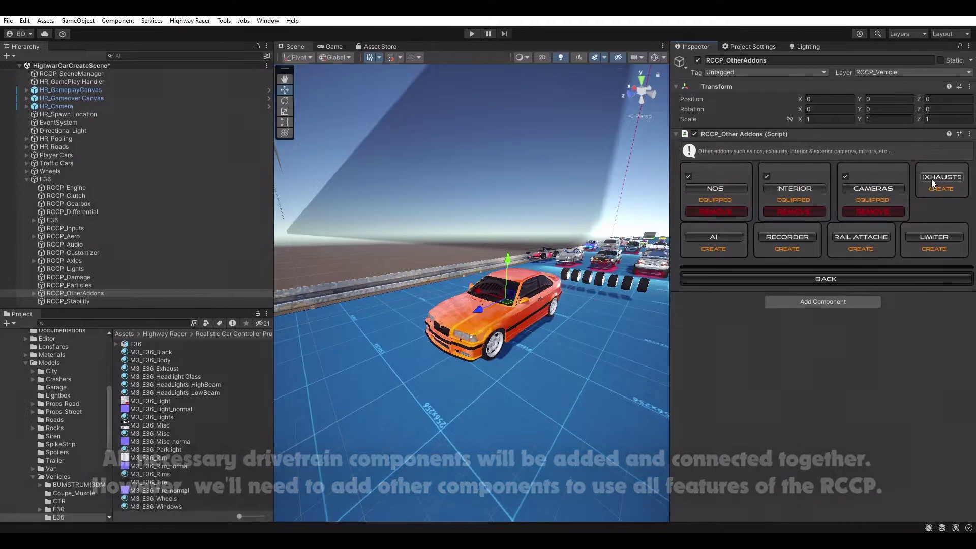
left_click(861, 279)
- Assign Wheel_FL and Wheel_FR as the left and right wheel models of RCCP_Axle_Front
scroll(859, 358, "down", 3)
scroll(860, 356, "down", 5)
scroll(538, 337, "up", 3)
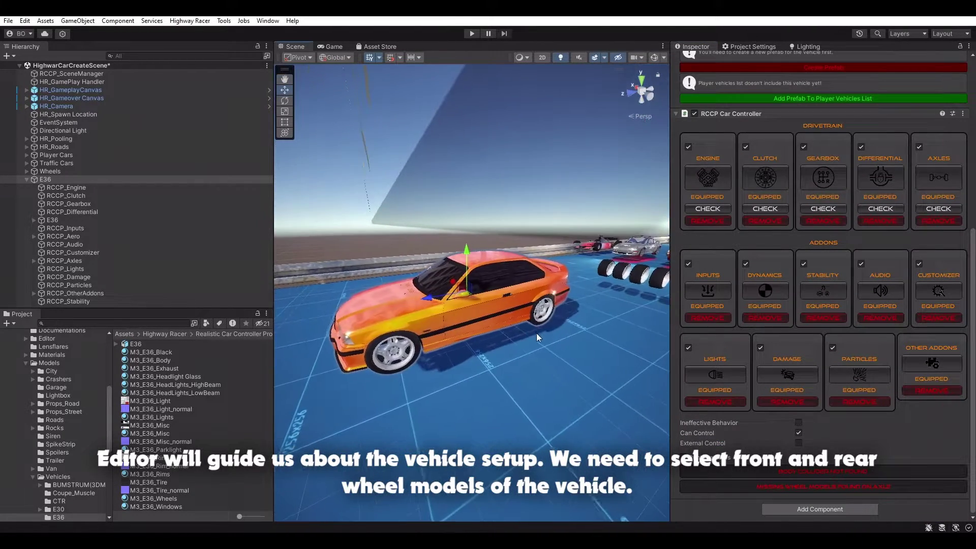
left_click_drag(538, 337, 512, 306, "alt")
scroll(512, 306, "up", 2)
left_click(939, 167)
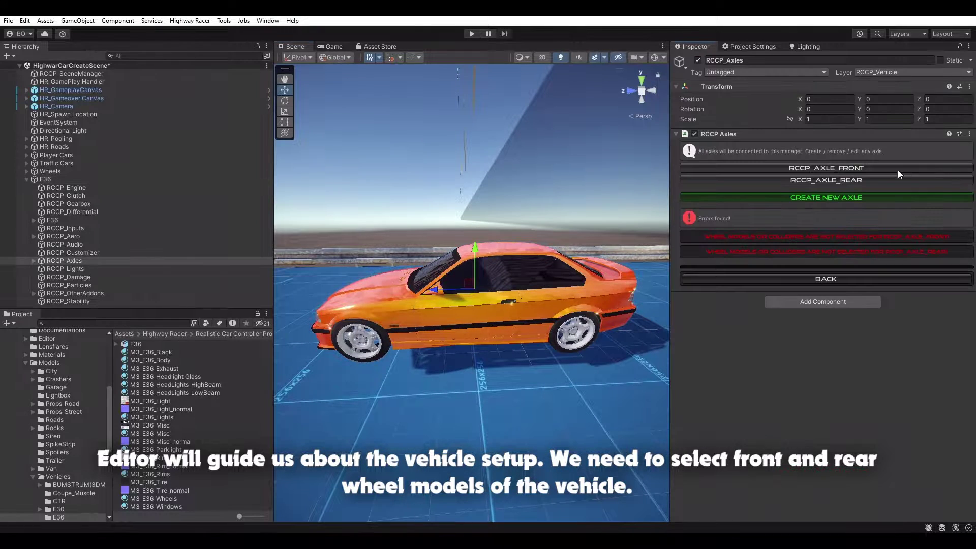
left_click(807, 169)
scroll(118, 276, "down", 1)
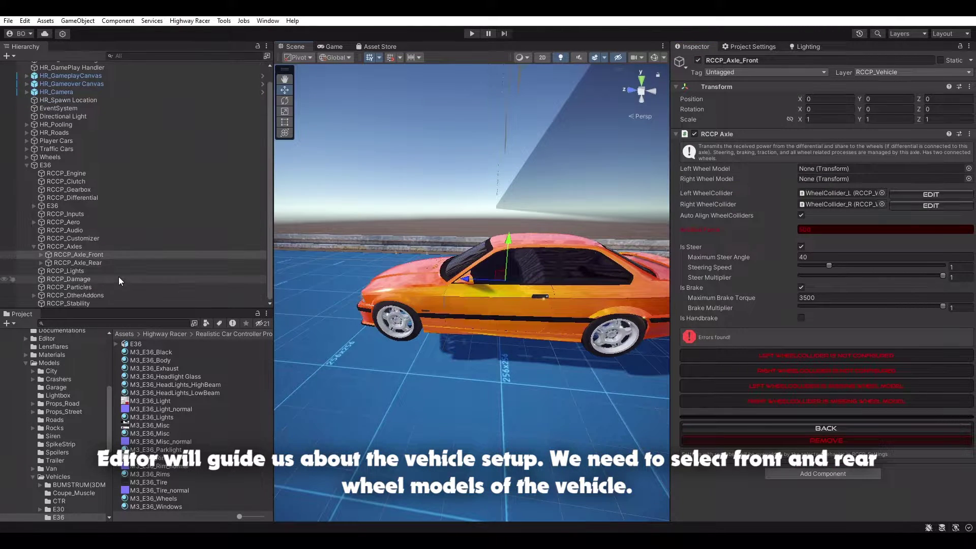
left_click(34, 206)
scroll(47, 224, "down", 7)
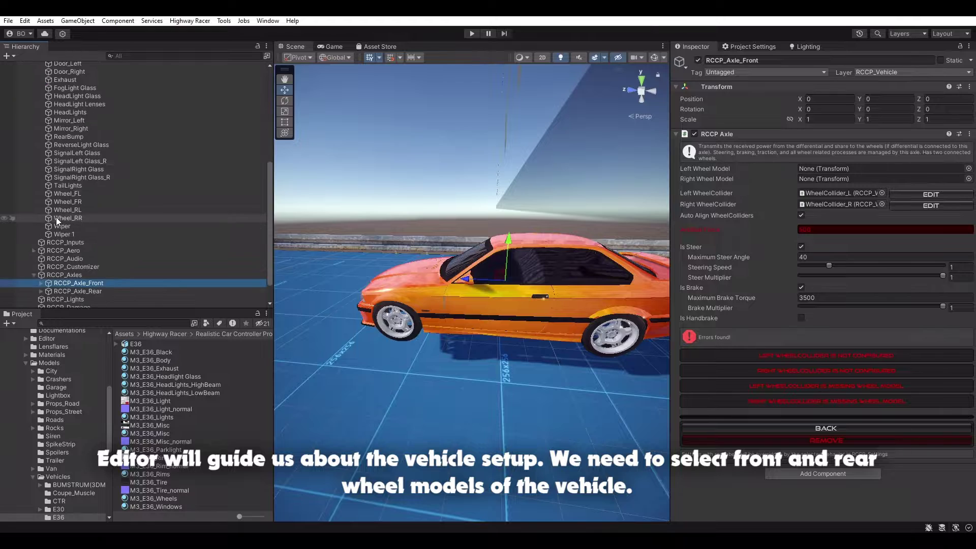
left_click_drag(68, 193, 816, 169)
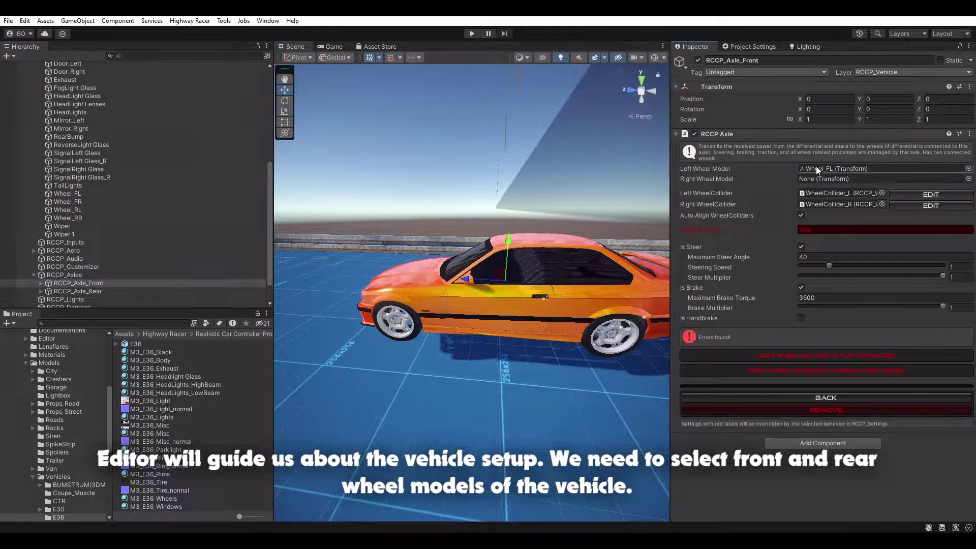
left_click_drag(68, 201, 805, 180)
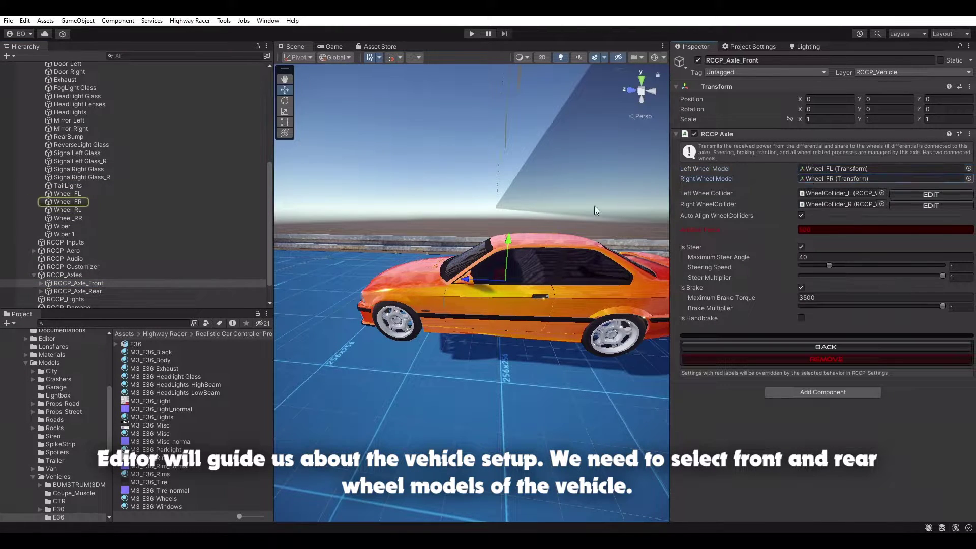
- Assign Wheel_RL and Wheel_RR as the left and right wheel models of RCCP_Axle_Rear and return to the car controller
scroll(81, 254, "down", 2)
left_click(78, 263)
left_click_drag(68, 181, 822, 168)
left_click_drag(80, 194, 815, 180)
left_click(817, 327)
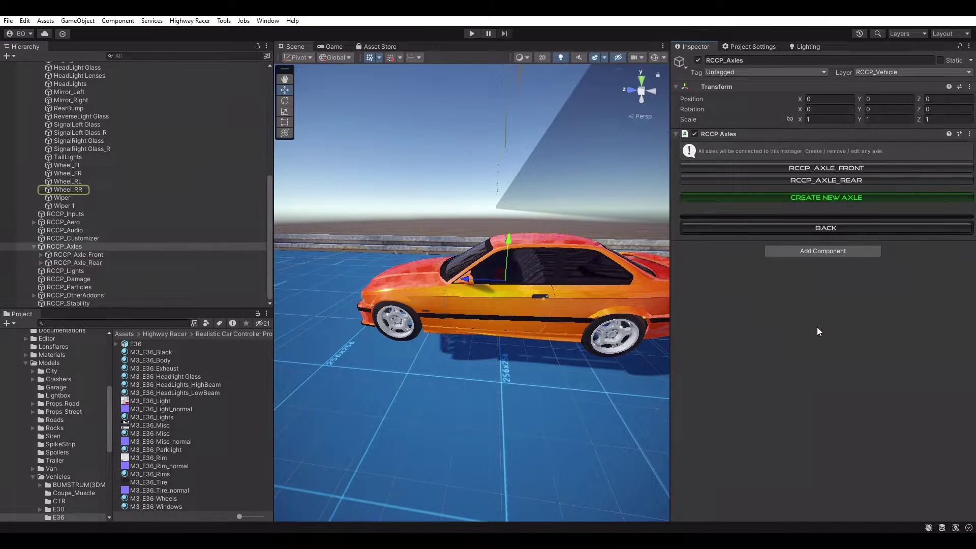
left_click(806, 227)
- Add a convex Mesh Collider to the E36's Body object
scroll(757, 443, "down", 9)
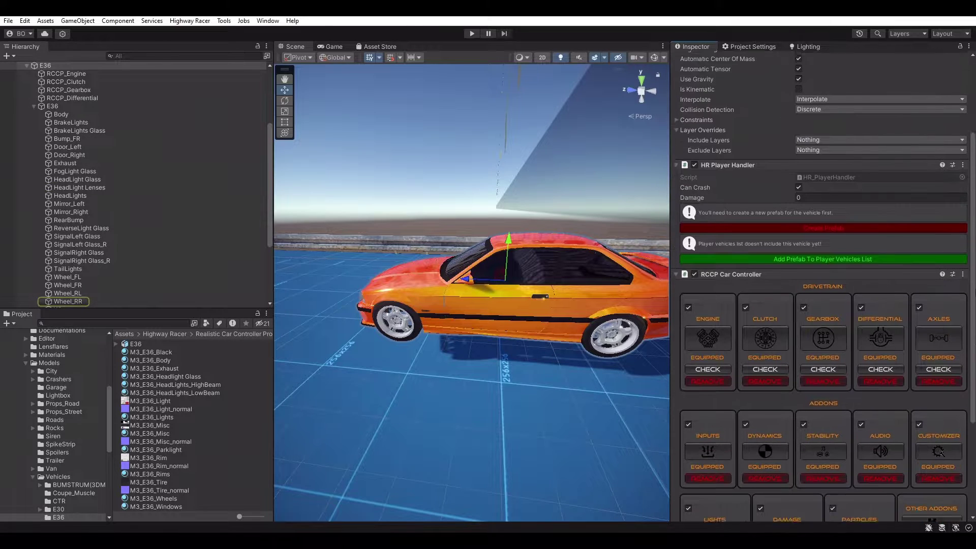
right_click_drag(490, 308, 548, 311)
left_click(397, 298)
right_click_drag(398, 298, 441, 301)
left_click(837, 500)
left_click(806, 414)
left_click(802, 404)
left_click(799, 341)
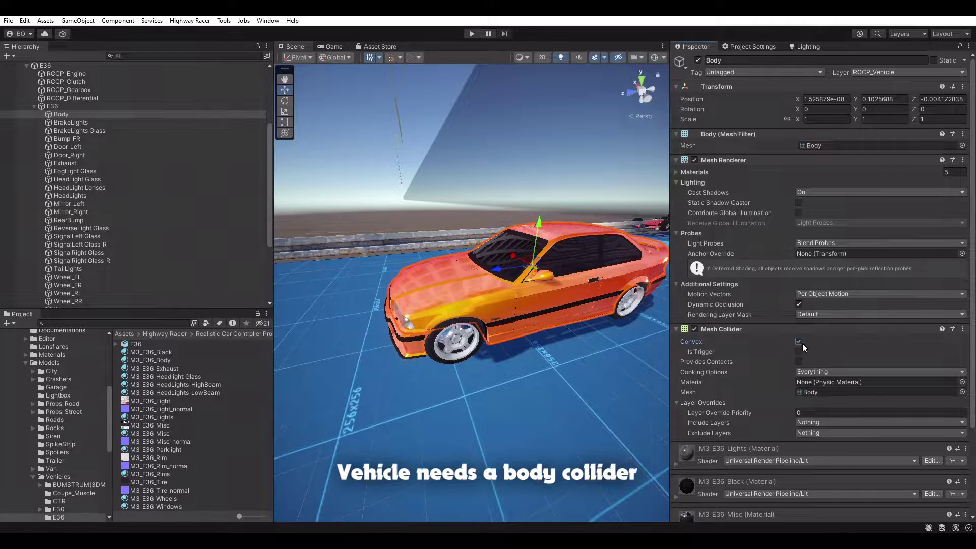
- Set the Body collider's physic material to RCCP_VehicleCollider and turn on gizmos in the scene view
left_click_drag(621, 312, 671, 313, "alt")
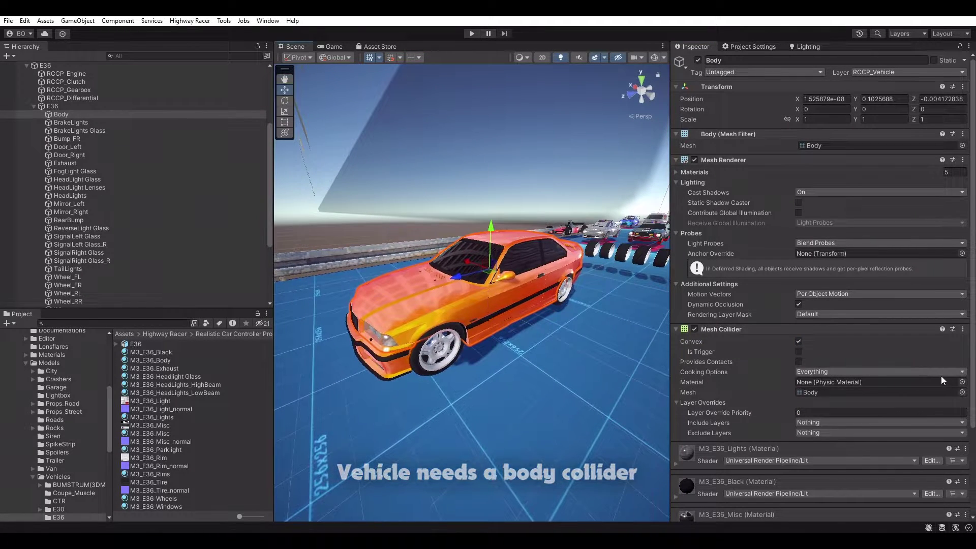
left_click(962, 381)
type("ve")
left_click(618, 158)
double_click(618, 157)
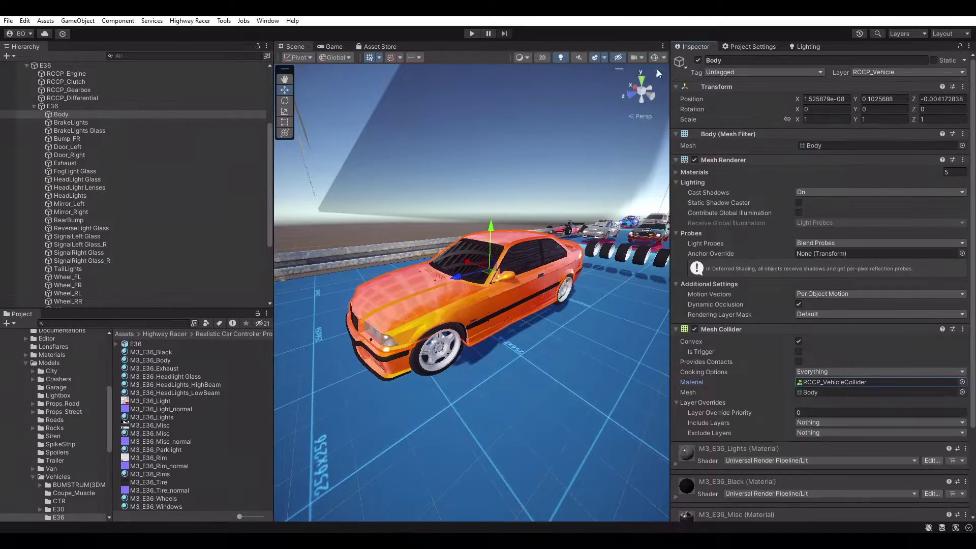
left_click(654, 57)
mouse_move(602, 244)
left_mouse_down("alt")
mouse_move(508, 257)
mouse_move(337, 253)
mouse_move(598, 251)
left_mouse_up("alt")
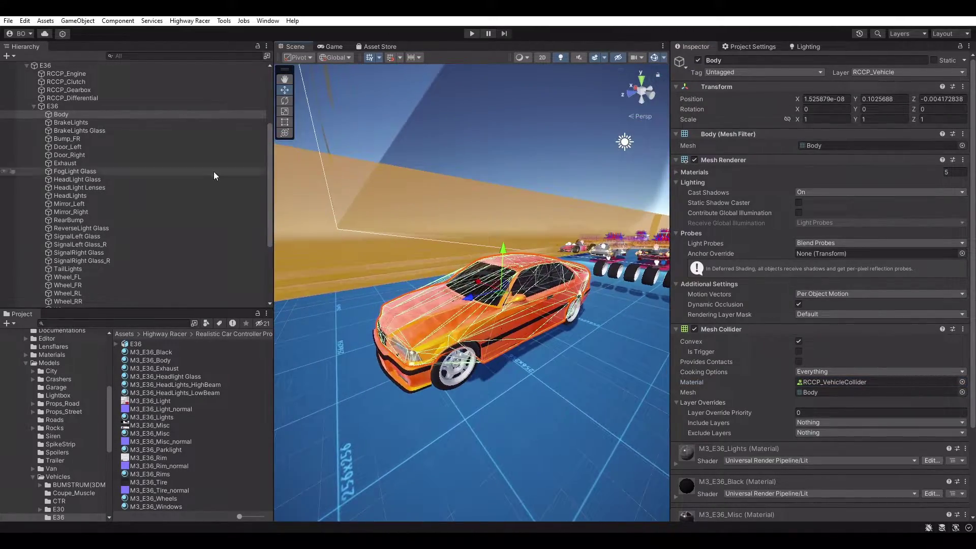
- Lower the E36's COM object in the side view to a Y position of about -0.273
scroll(74, 117, "up", 5)
left_click(52, 157)
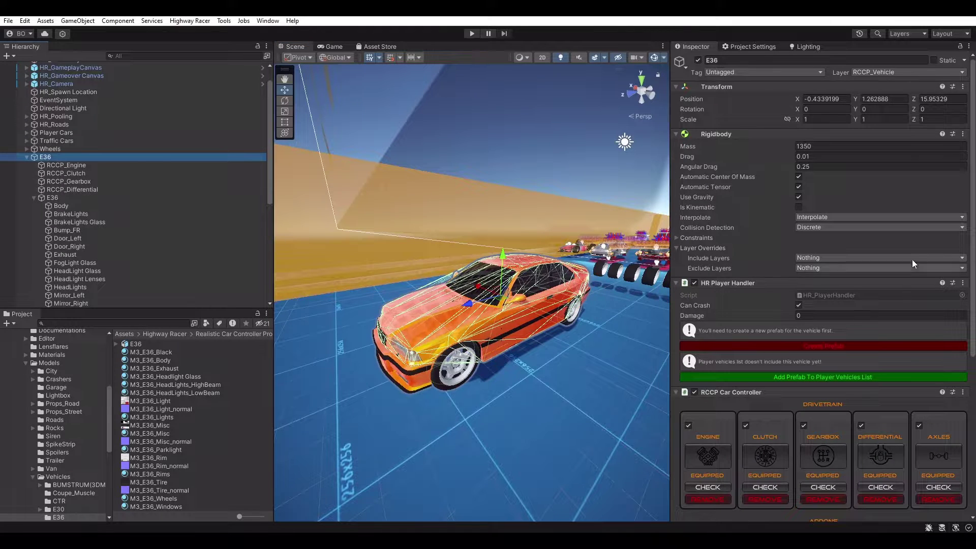
left_click_drag(974, 192, 974, 393)
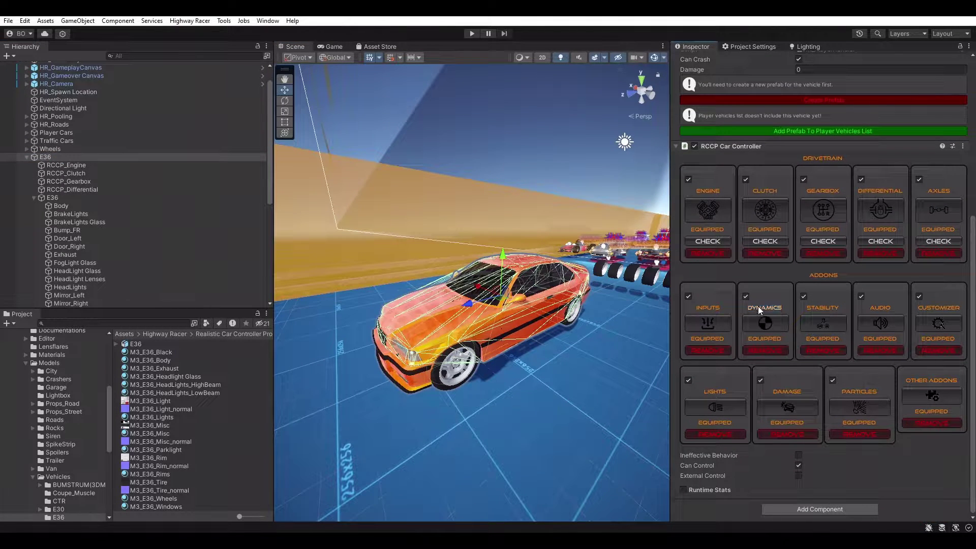
left_click(758, 322)
left_click(813, 166)
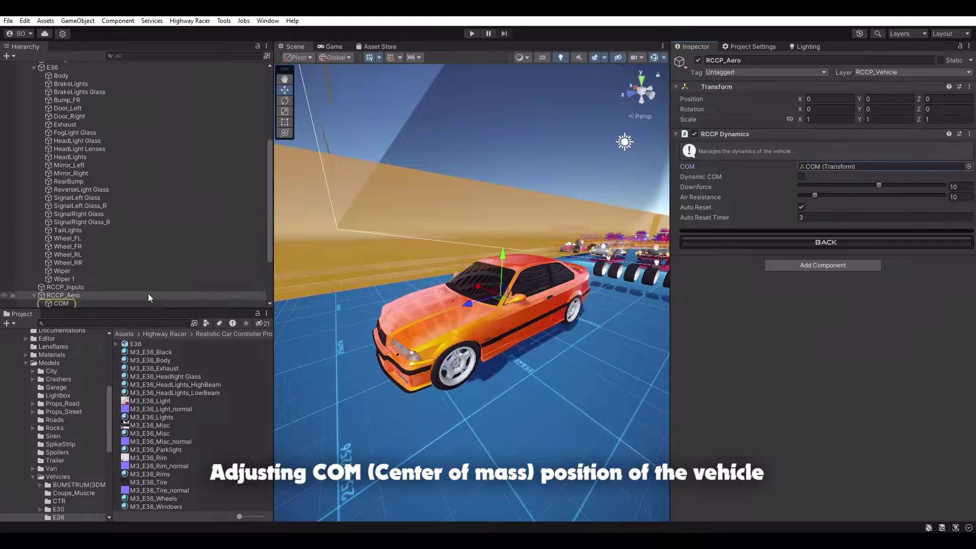
left_click(127, 303)
left_click(643, 91)
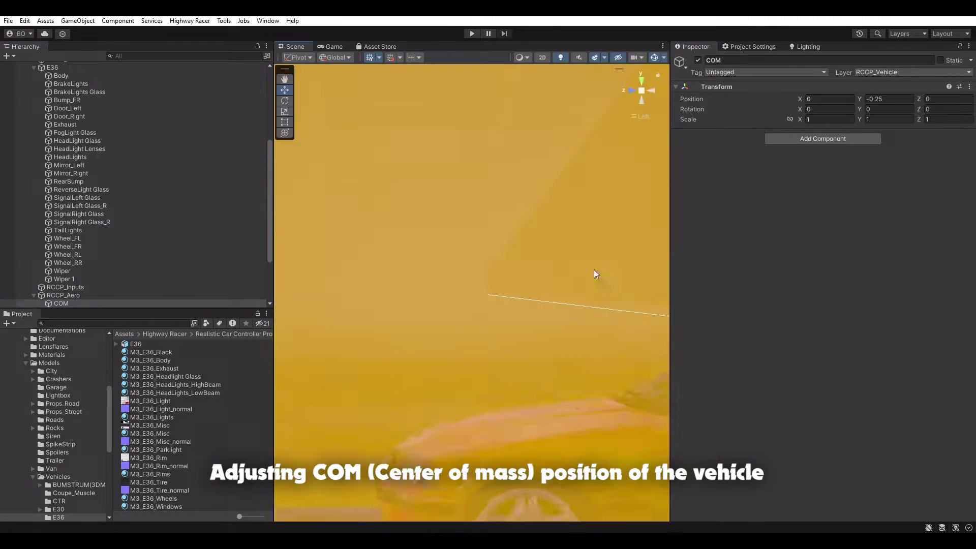
middle_click_drag(603, 332, 471, 315)
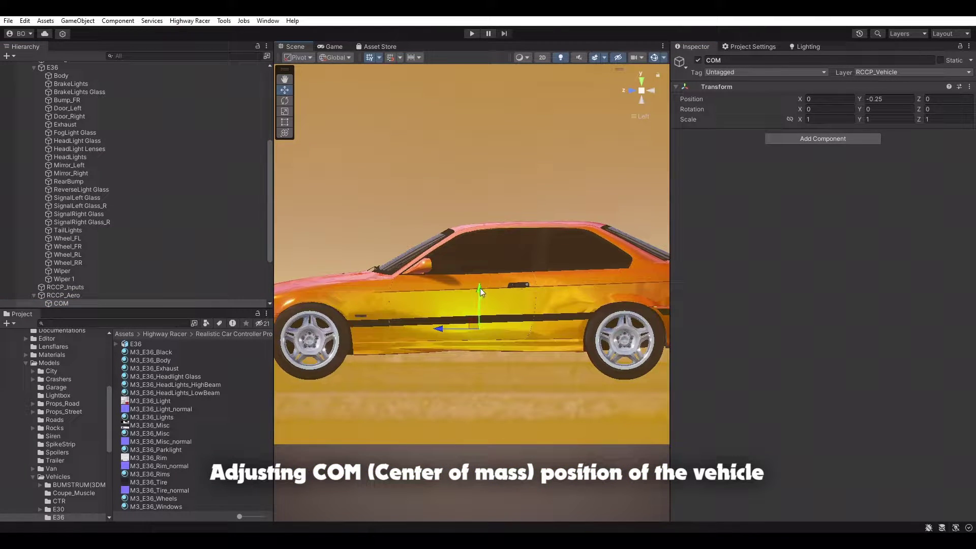
left_click_drag(480, 291, 480, 293)
middle_click_drag(472, 296, 522, 300)
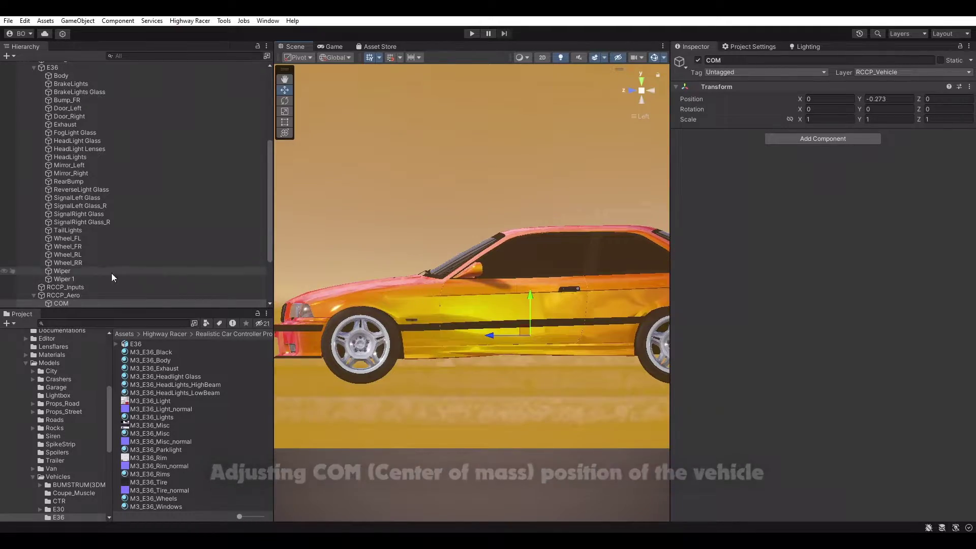
- Review the E36's other addons and create a prefab of the vehicle from its HR Player Handler
scroll(209, 224, "up", 5)
left_click(75, 181)
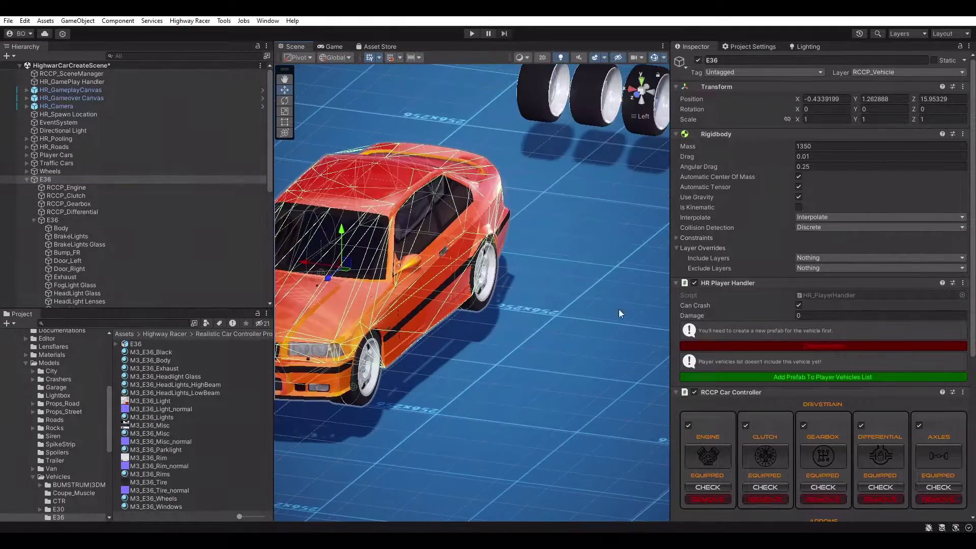
scroll(835, 344, "down", 5)
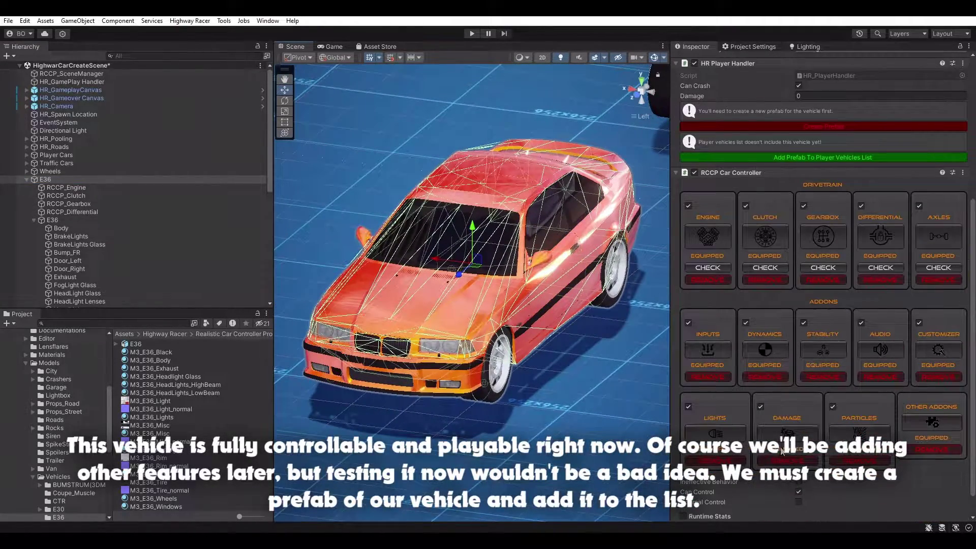
left_click(935, 422)
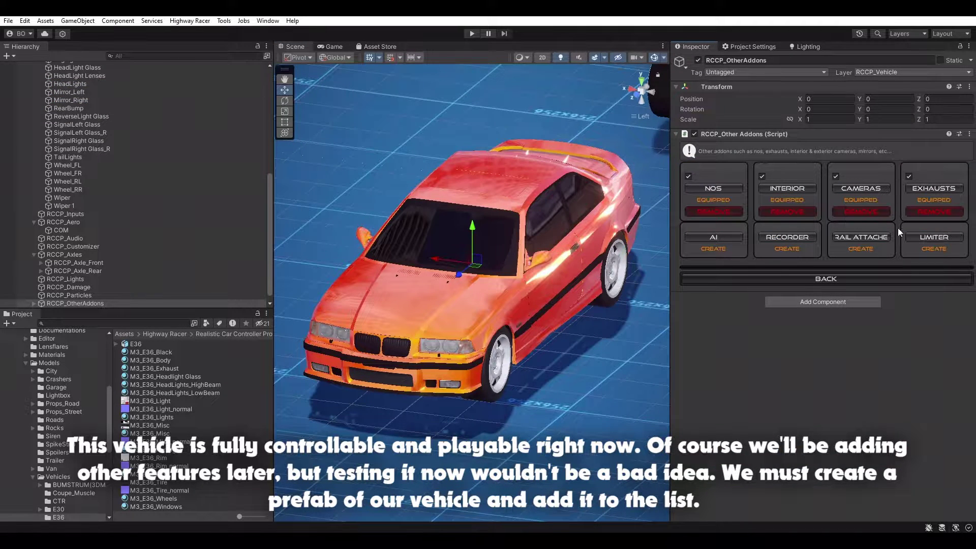
left_click(828, 278)
scroll(822, 240, "down", 3)
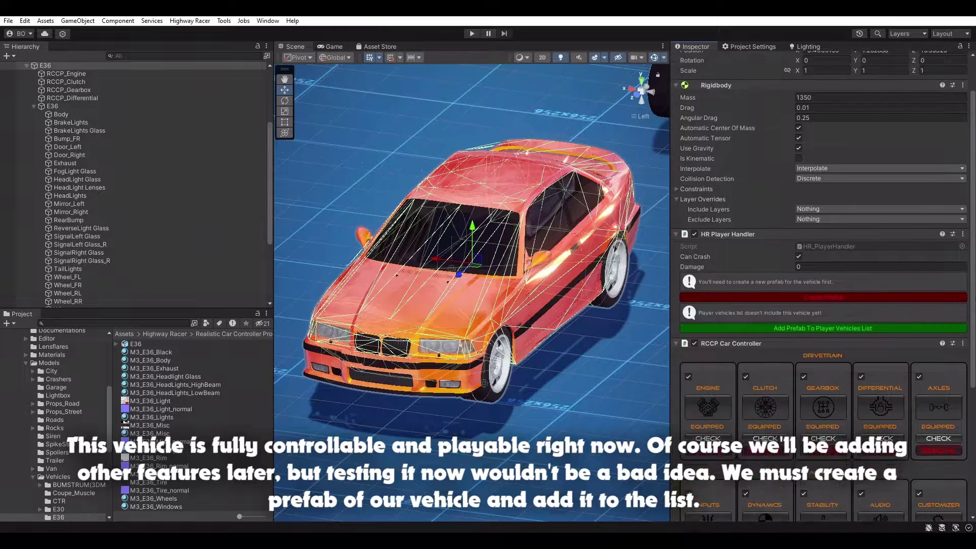
left_click(818, 209)
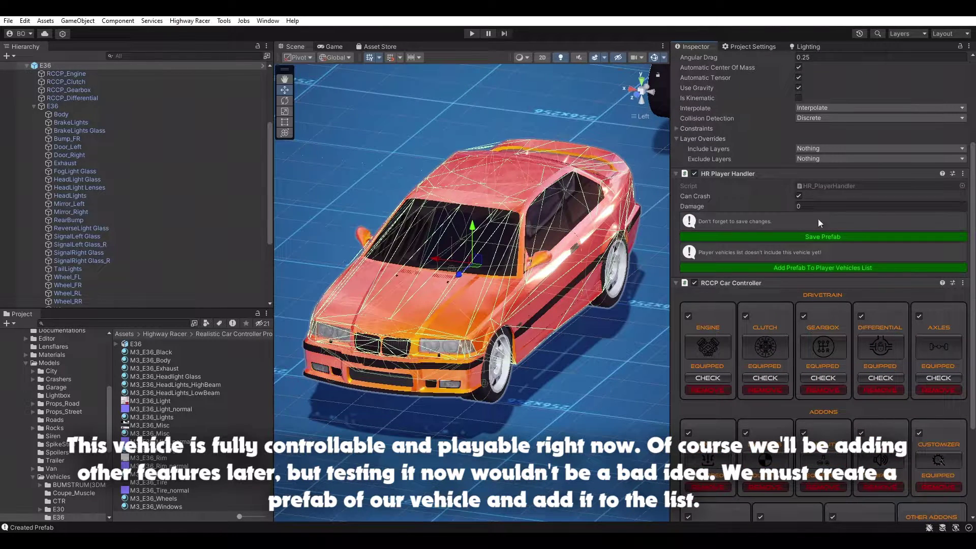
- Add the E36 prefab to the player vehicles list and name its entry "Our new vehicle"
left_click(820, 267)
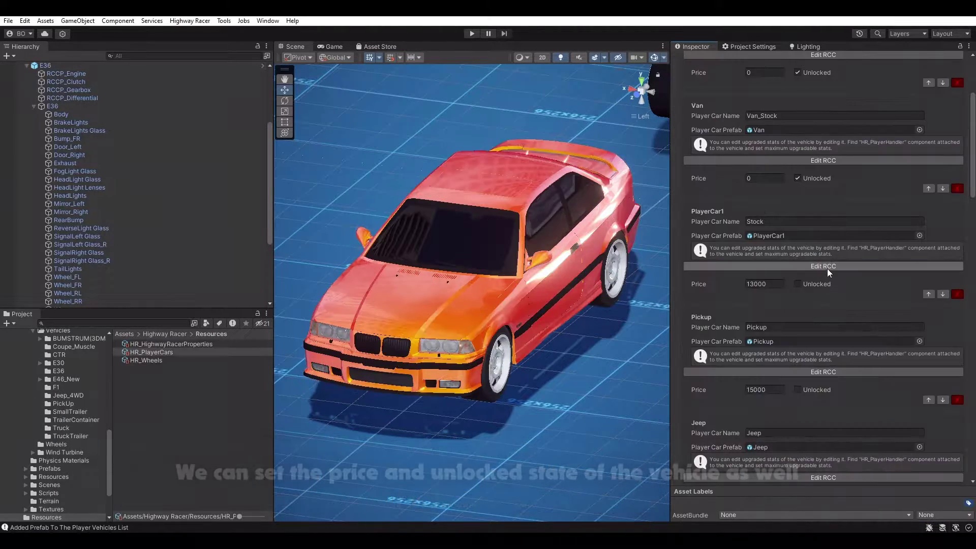
scroll(975, 198, "down", 10)
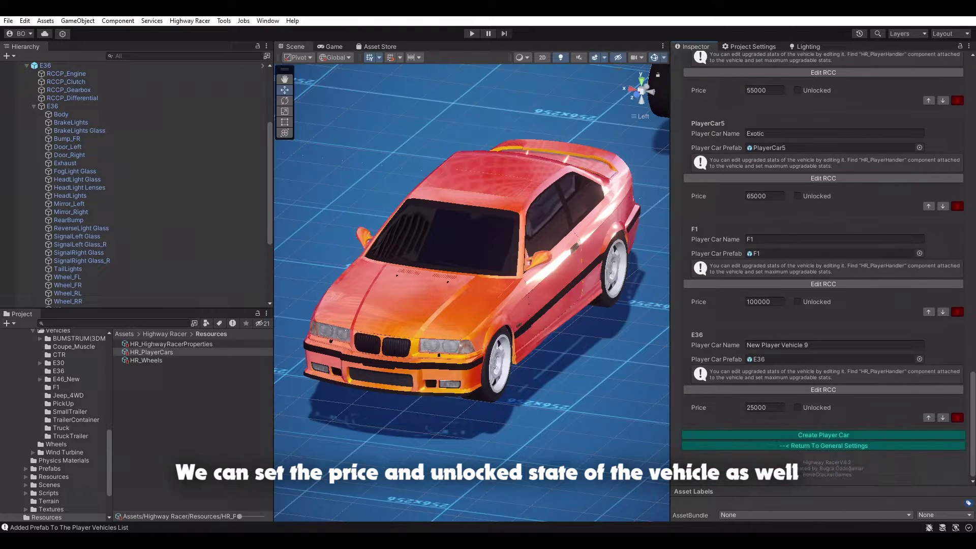
type("O")
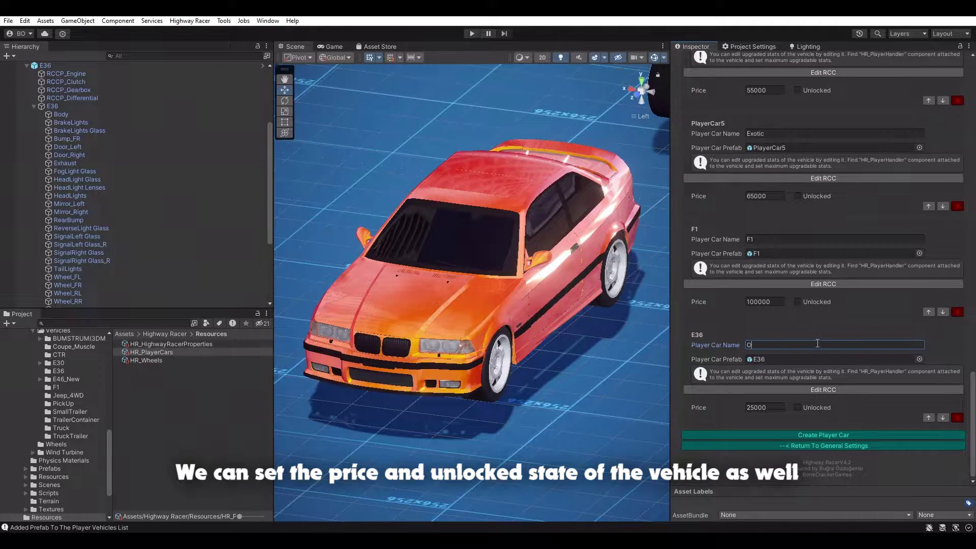
type("ur new")
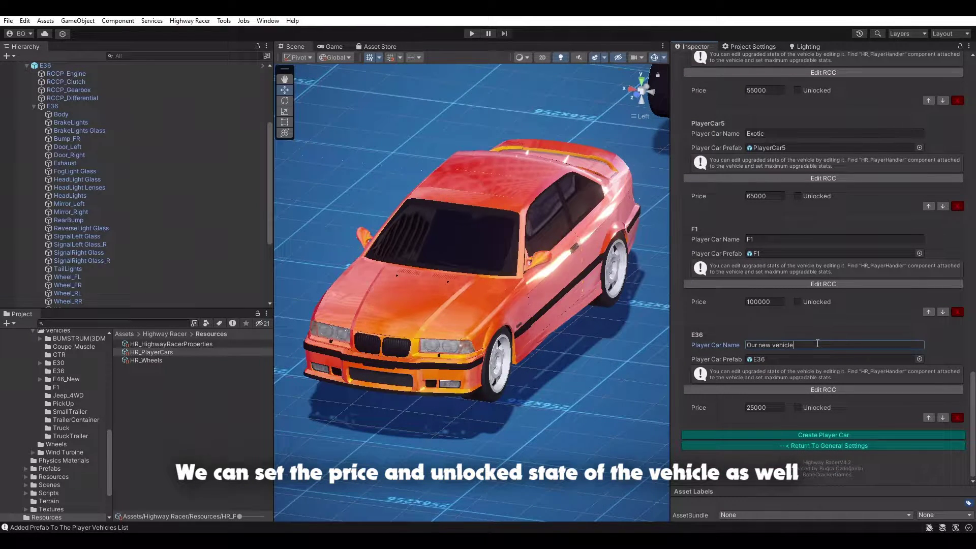
type(" vehicle")
- Locate the HighwayMainMenu scene through the build settings, open it and start Play mode
scroll(664, 239, "up", 3)
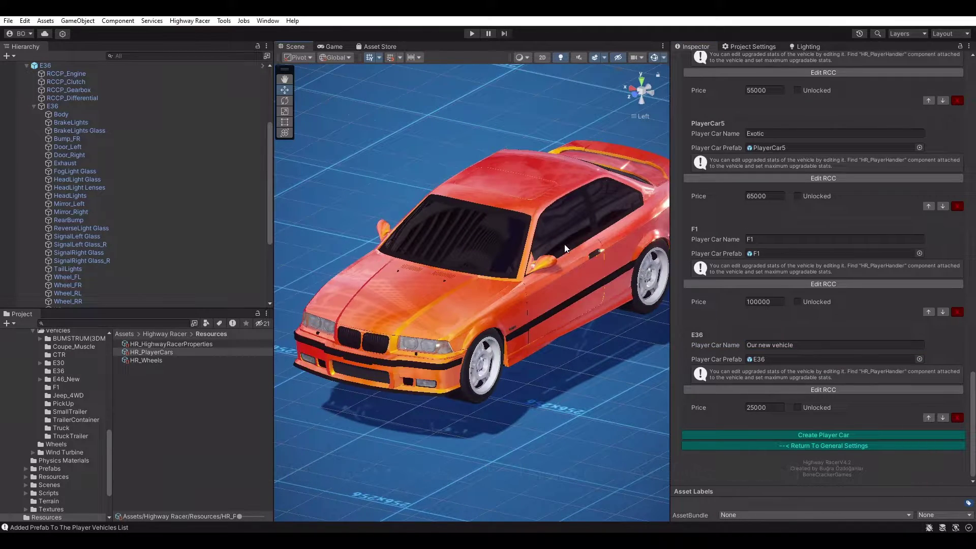
left_click(651, 86)
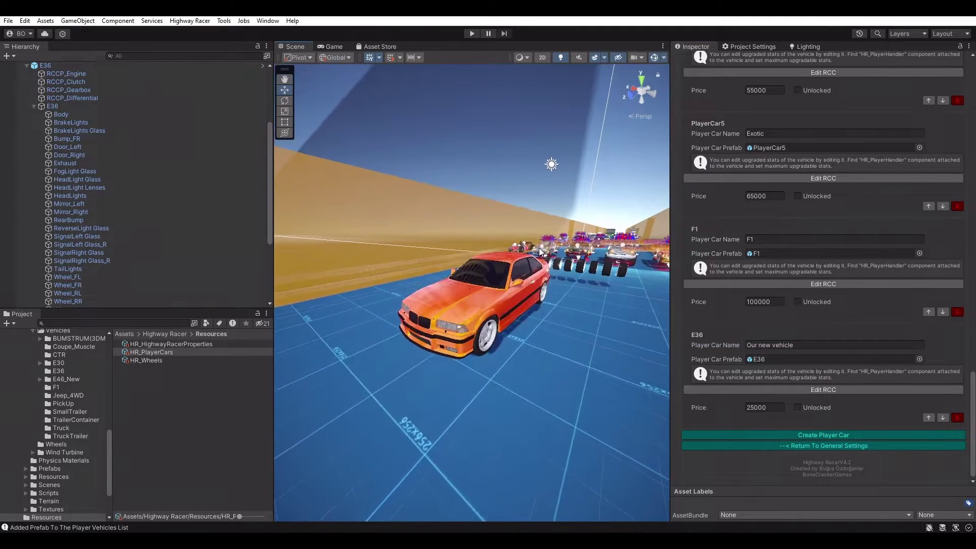
key("ctrl+shift+b")
left_click(417, 210)
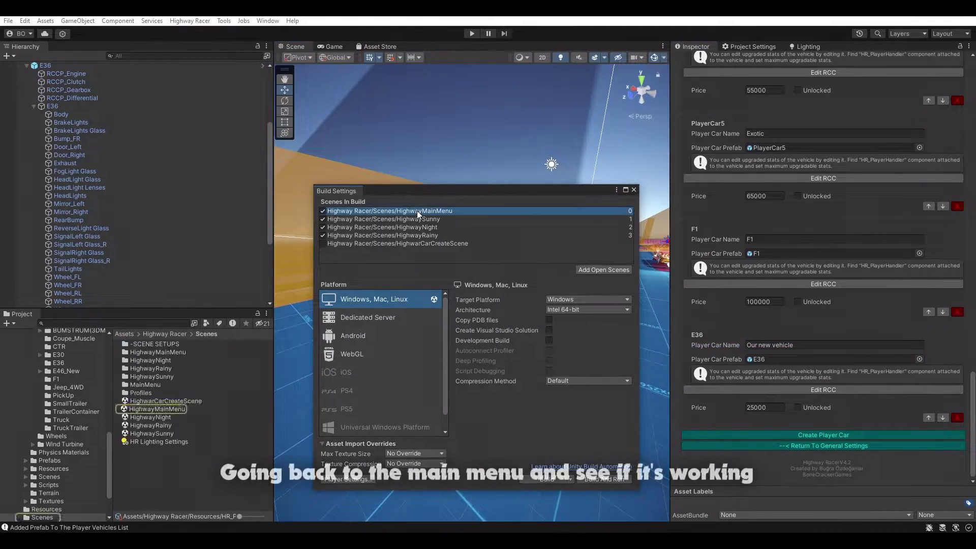
left_click(181, 409)
double_click(181, 409)
left_click(474, 296)
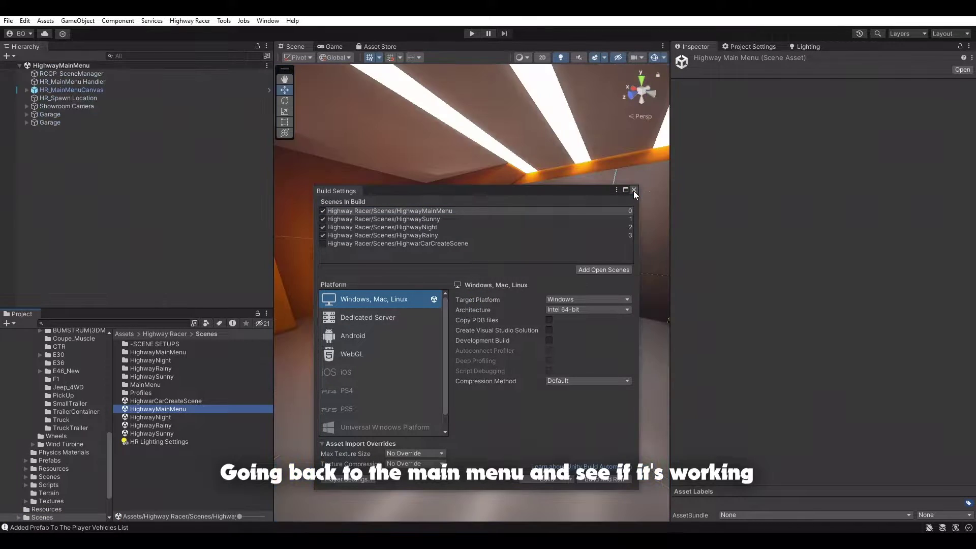
left_click(633, 190)
left_click(472, 33)
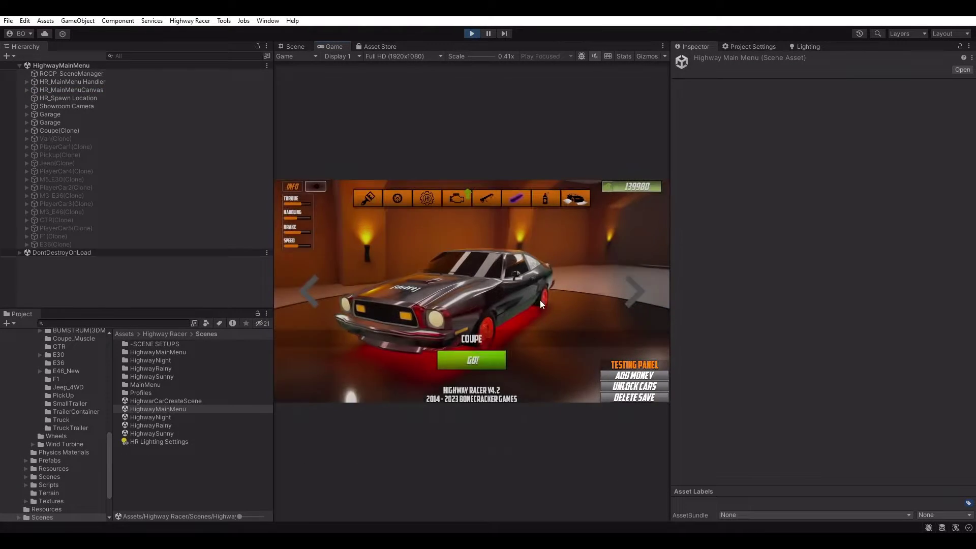
- Select "Our new vehicle" in the garage, buy it for 25000 and start a One Way race on the sunny highway
left_click(310, 284)
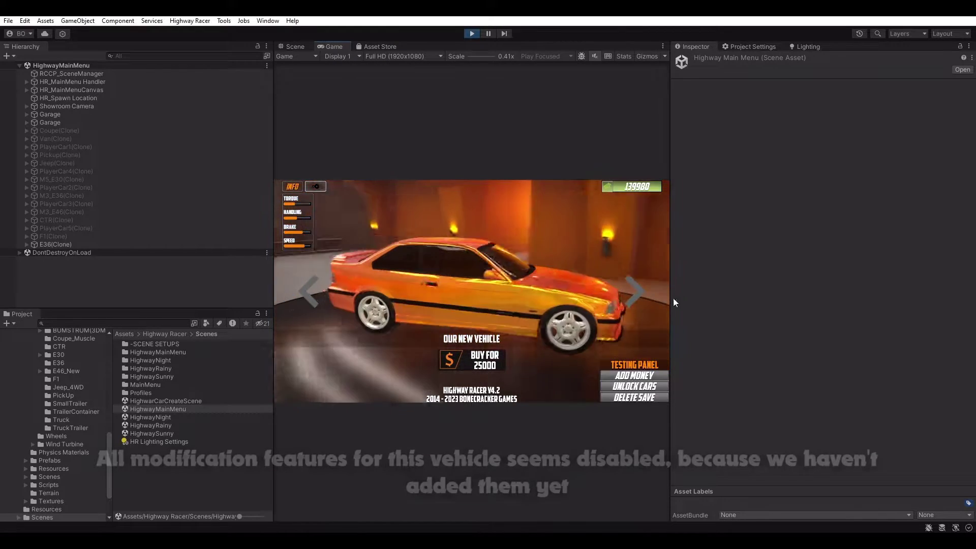
left_click(473, 360)
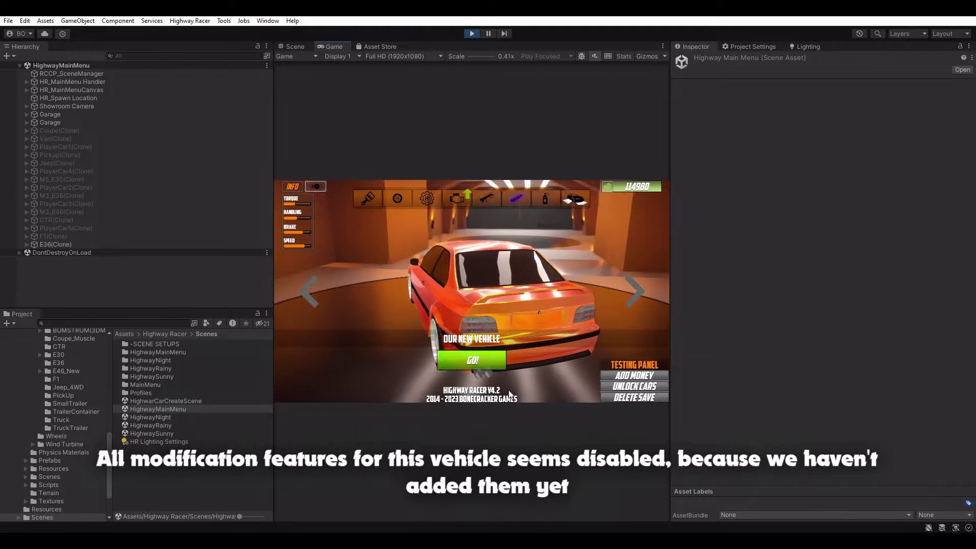
left_click(477, 362)
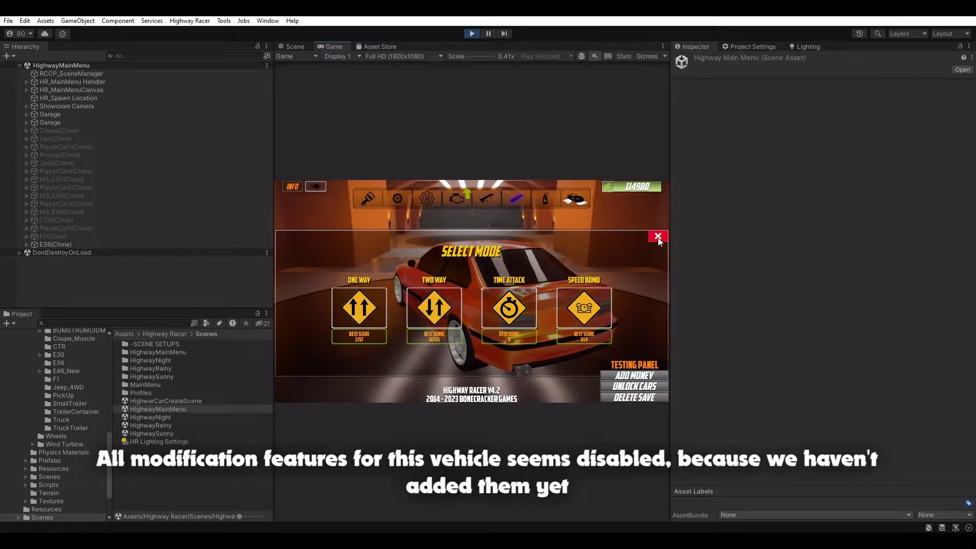
left_click(374, 302)
left_click(388, 304)
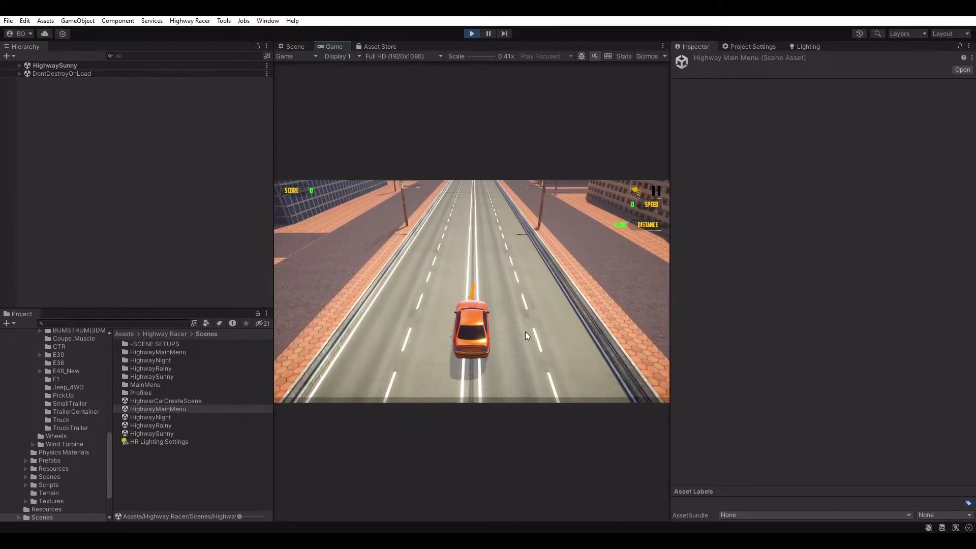
- Test-drive the E36 with acceleration, steering and camera changes, and end Play mode
key("w")
key("d")
key("a")
key("c")
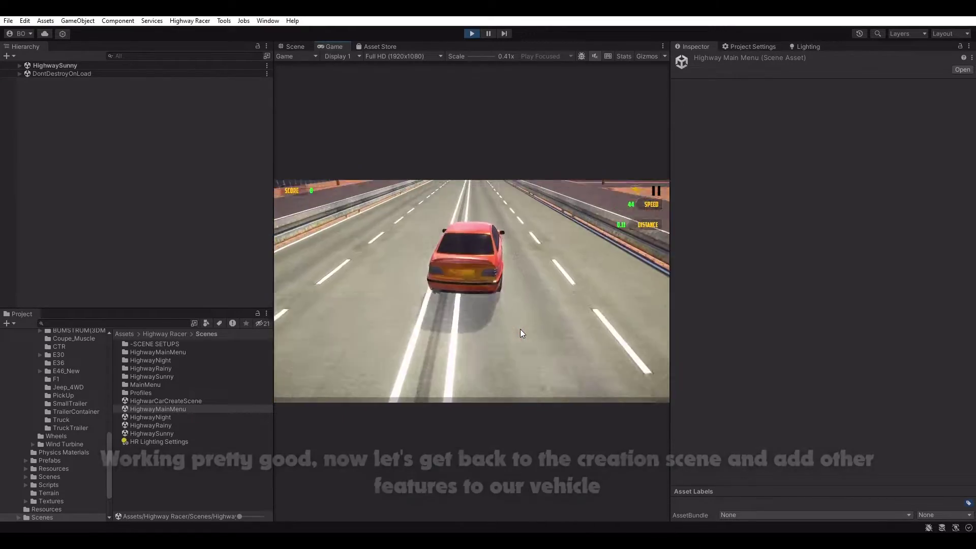
key("d")
key("a")
key("d")
key("a")
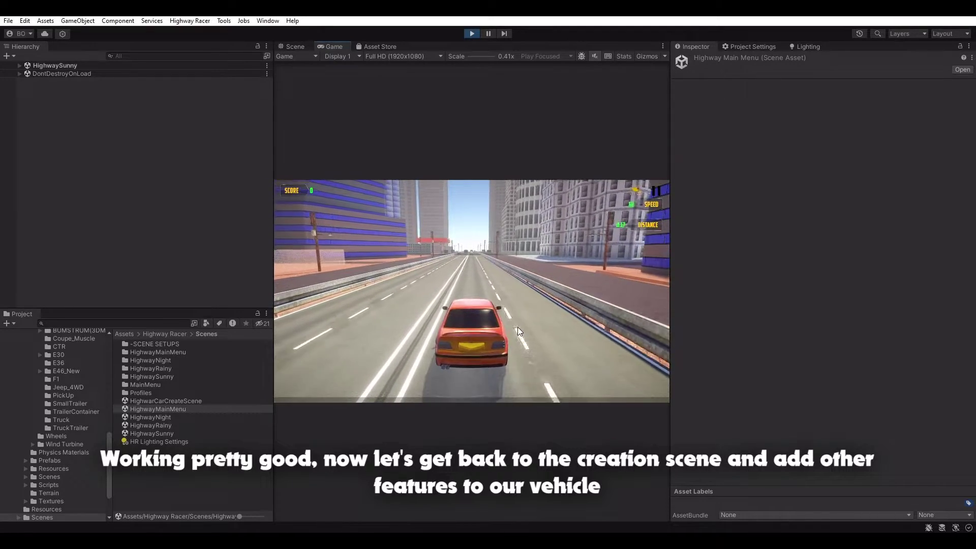
left_click(471, 34)
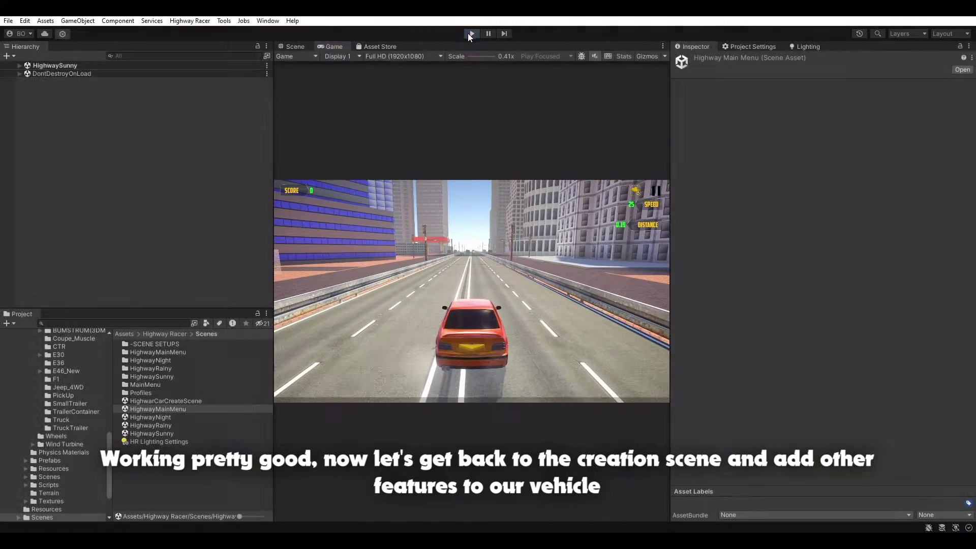
- Open HighwarCarCreateScene and select the E36 in the scene view
left_click(178, 401)
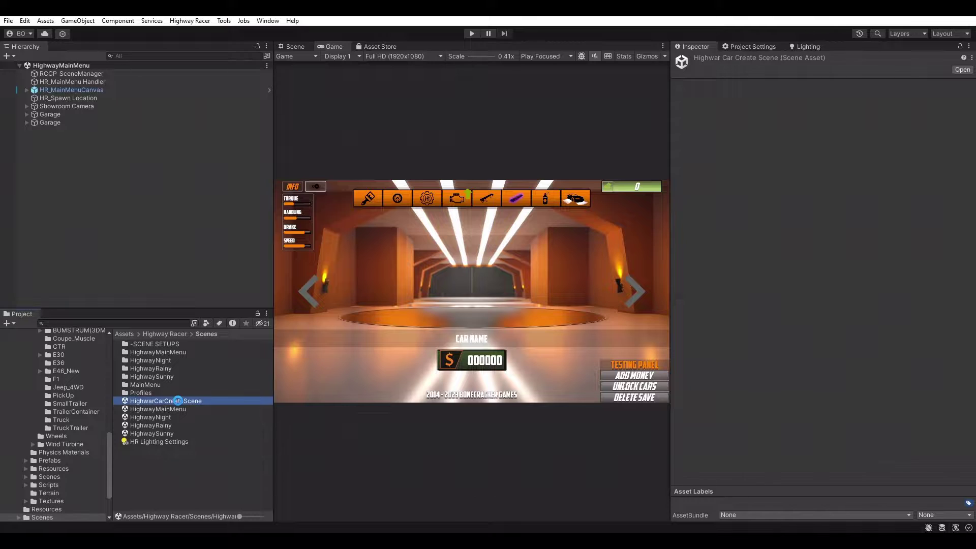
double_click(177, 400)
left_click(293, 48)
right_click_drag(458, 305, 438, 326)
left_click(443, 342)
right_click_drag(554, 338, 546, 339)
- Set the E36 engine's Maximum Torque As NM to 450 and return to the car controller
scroll(828, 365, "down", 10)
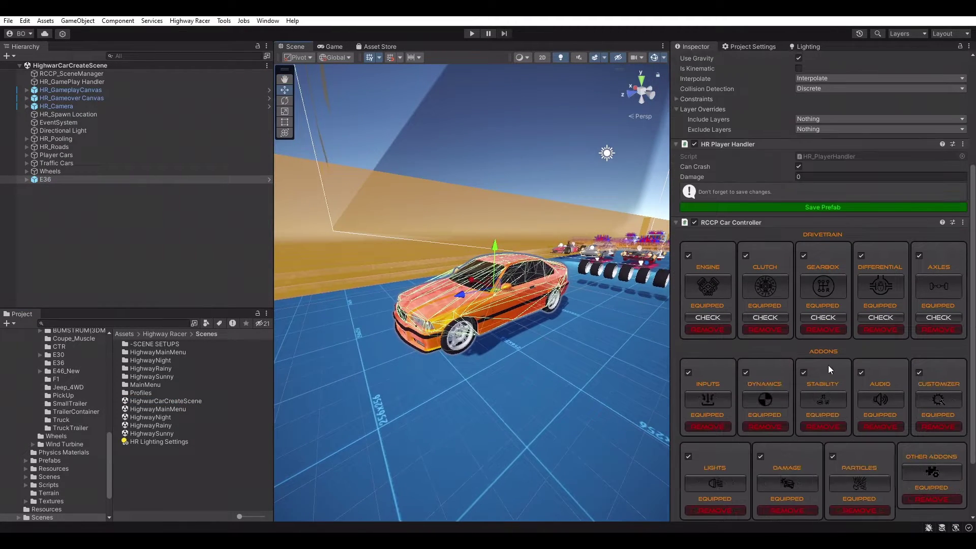
left_click(717, 209)
left_click(807, 310)
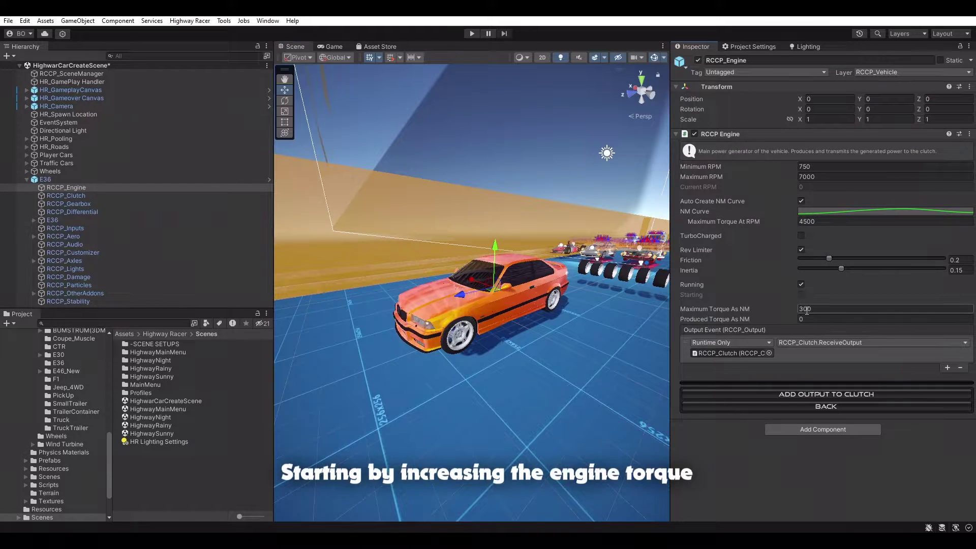
type("4")
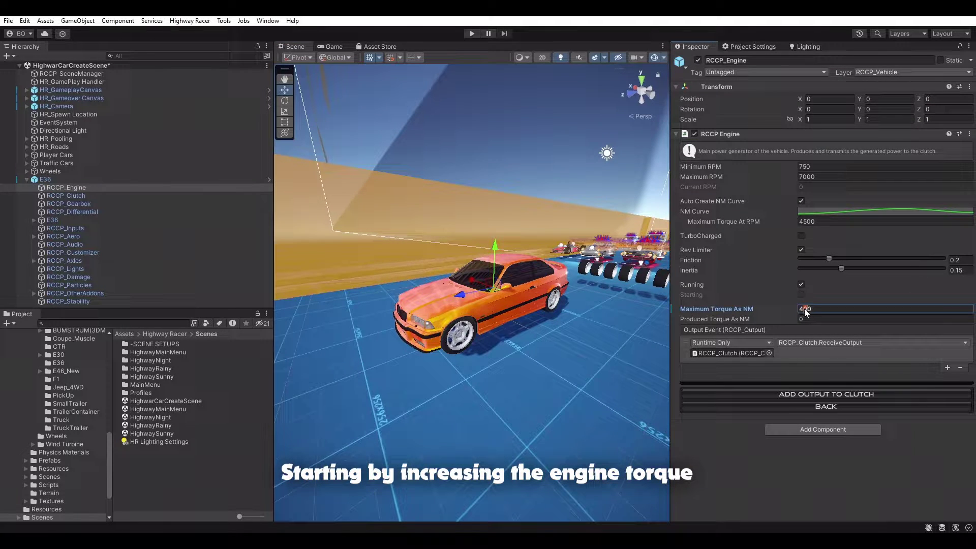
type("5")
left_click(812, 407)
- Create a low beam headlight in the E36's Lights addon
scroll(779, 345, "down", 3)
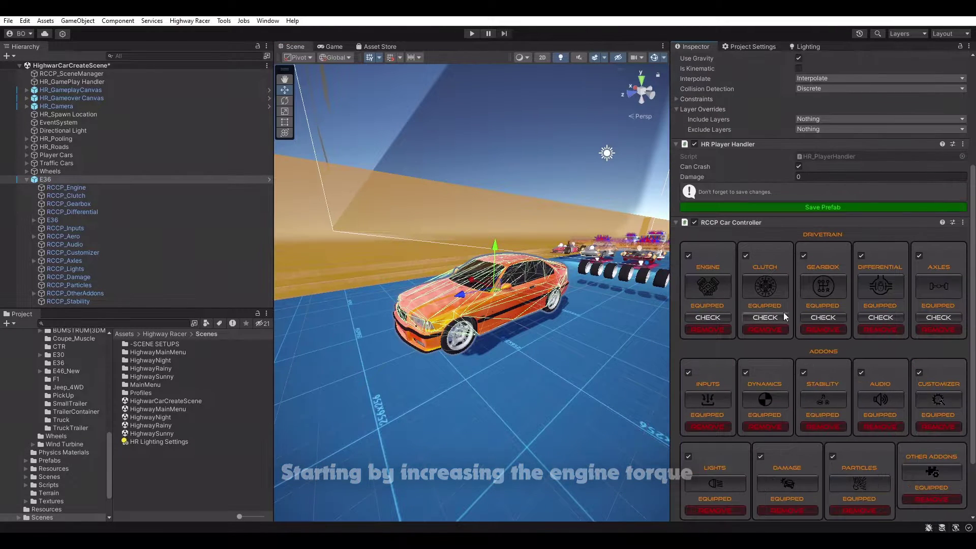
scroll(778, 342, "down", 3)
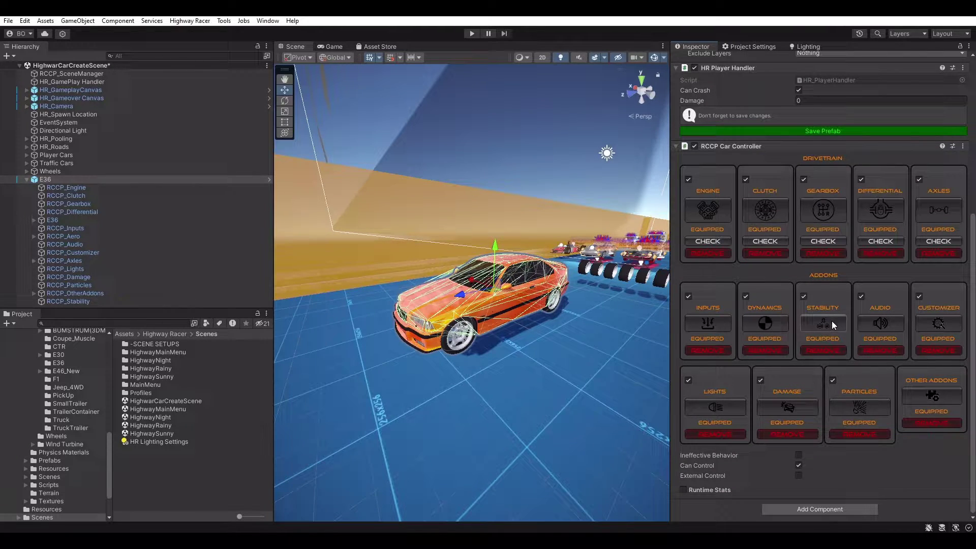
left_click(728, 402)
left_click(902, 252)
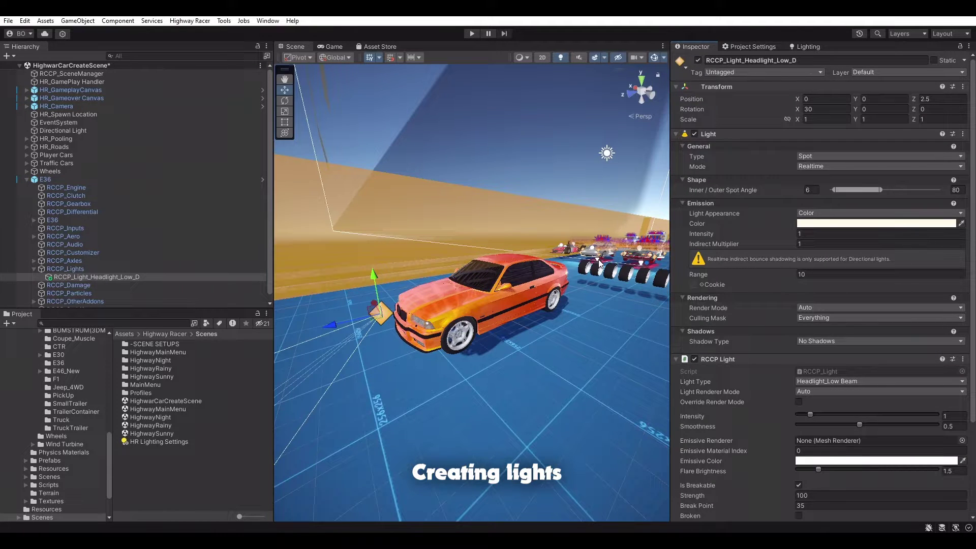
- Shrink the 3D icons and move the headlight to the car's nose in the side view, at about Y -0.045, Z 2.089
left_click(645, 96)
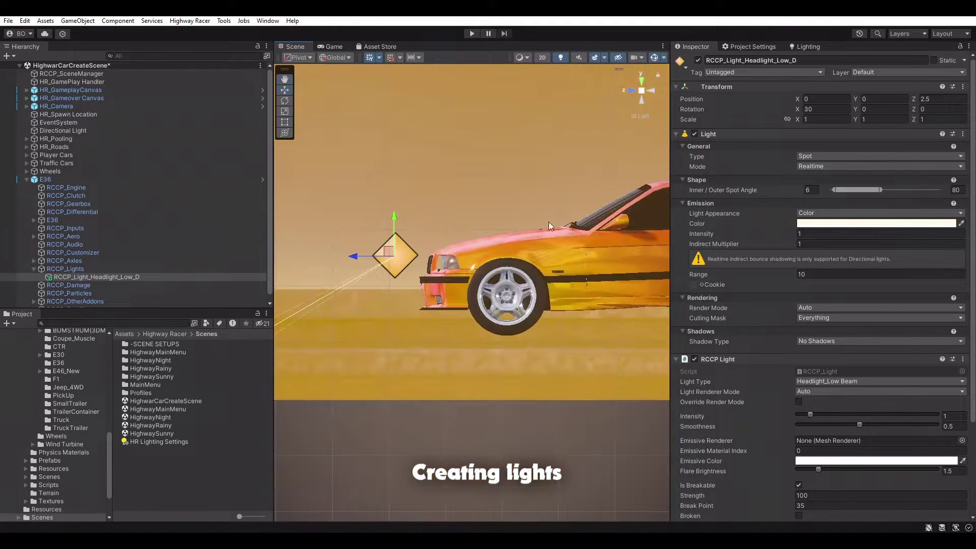
left_click(663, 58)
left_click_drag(759, 72, 752, 72)
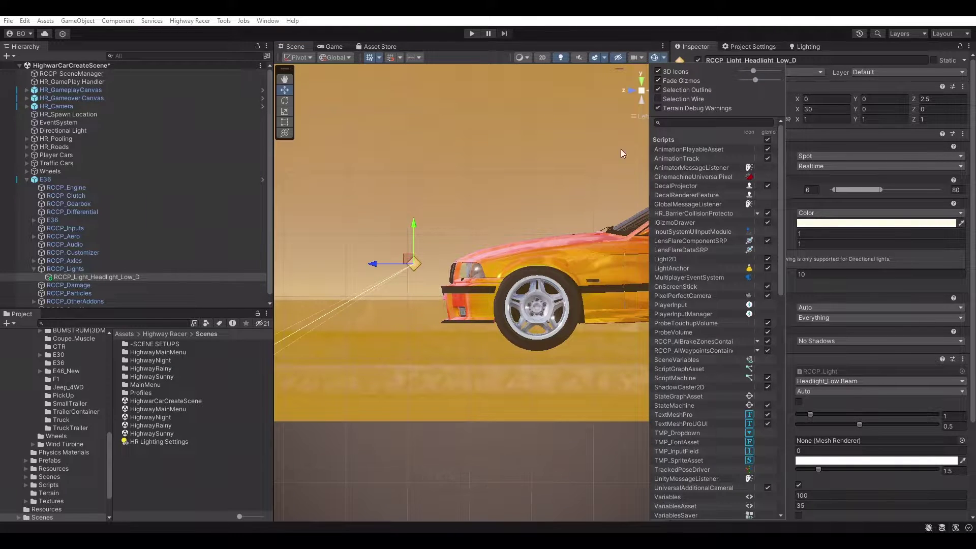
middle_click_drag(535, 188, 560, 177)
left_click_drag(438, 249, 478, 263)
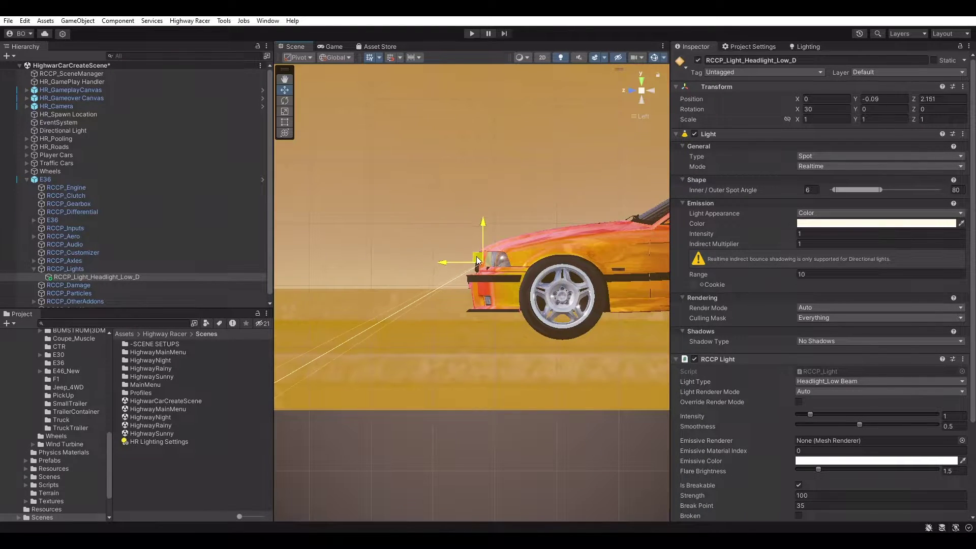
- Align the low beam light with one headlamp in the front view, at about X -0.591, Y -0.053, Z 2.055
left_click(630, 91)
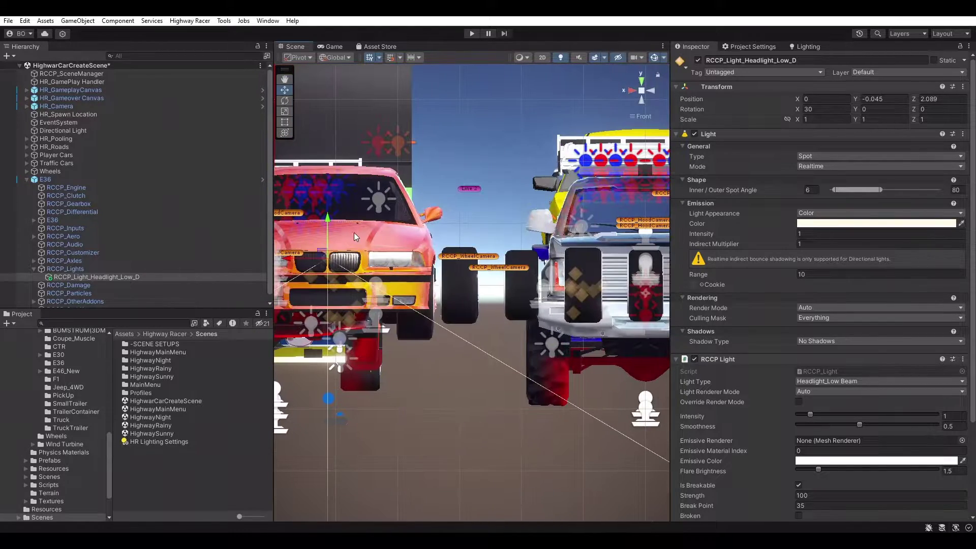
left_click_drag(316, 257, 392, 257)
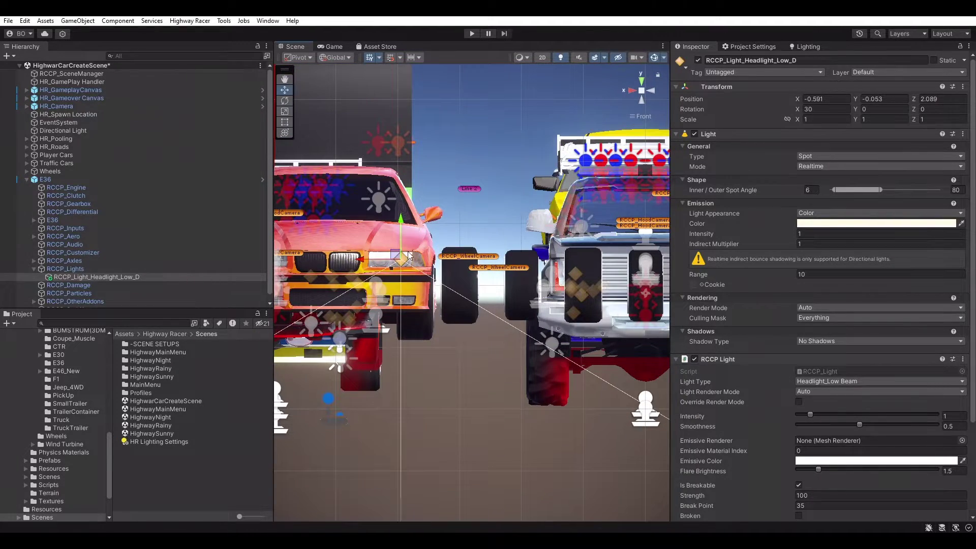
right_click_drag(400, 253, 348, 261)
left_click_drag(410, 257, 410, 252)
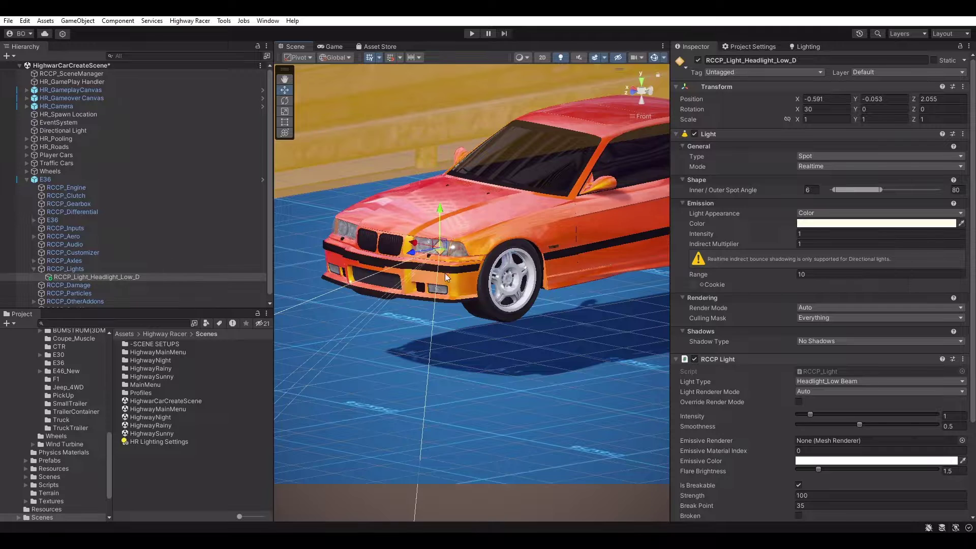
- Duplicate the low beam headlight to the other side and return to the lights manager
scroll(952, 277, "down", 5)
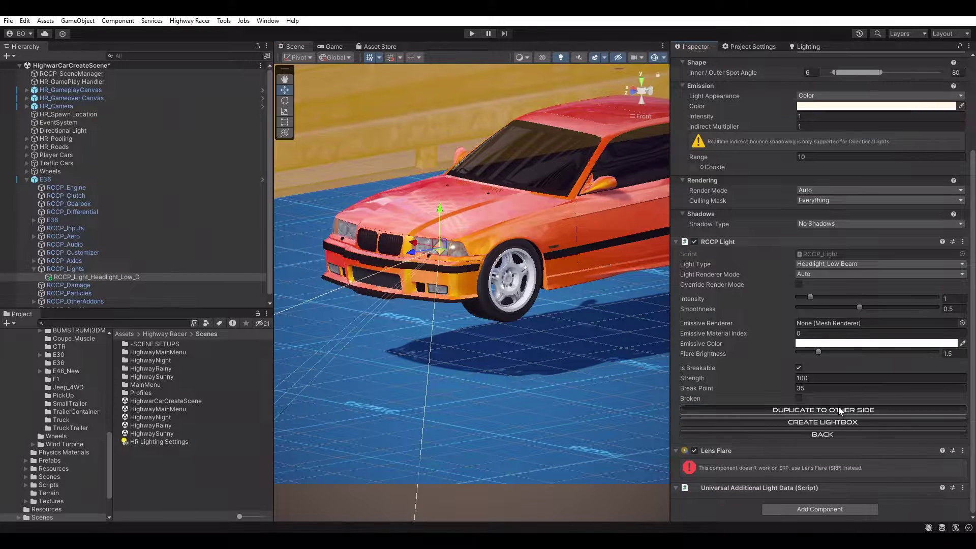
left_click(838, 408)
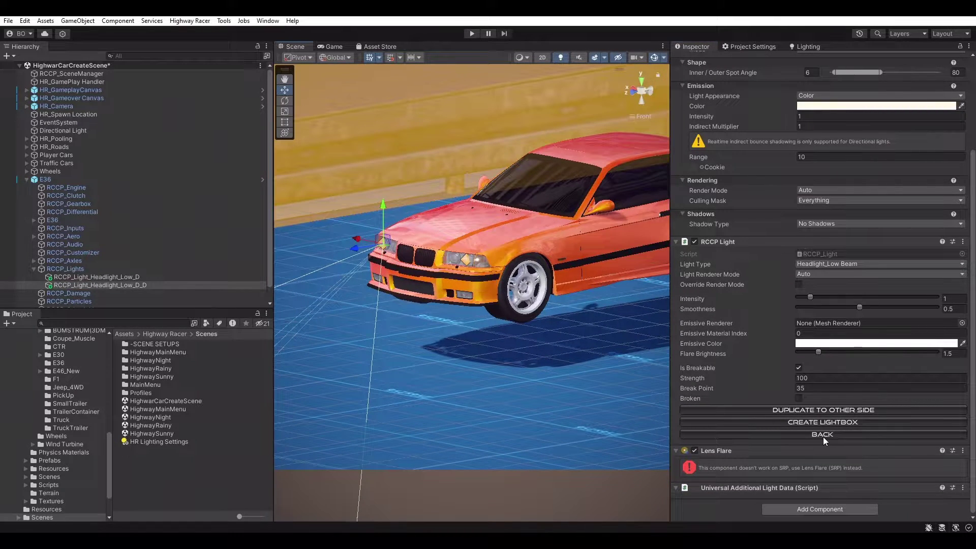
left_click(822, 435)
- Create a Brakelight and place it at the car's rear in the side view, at about Y 0.098, Z -2.147
left_click(765, 265)
left_click(733, 299)
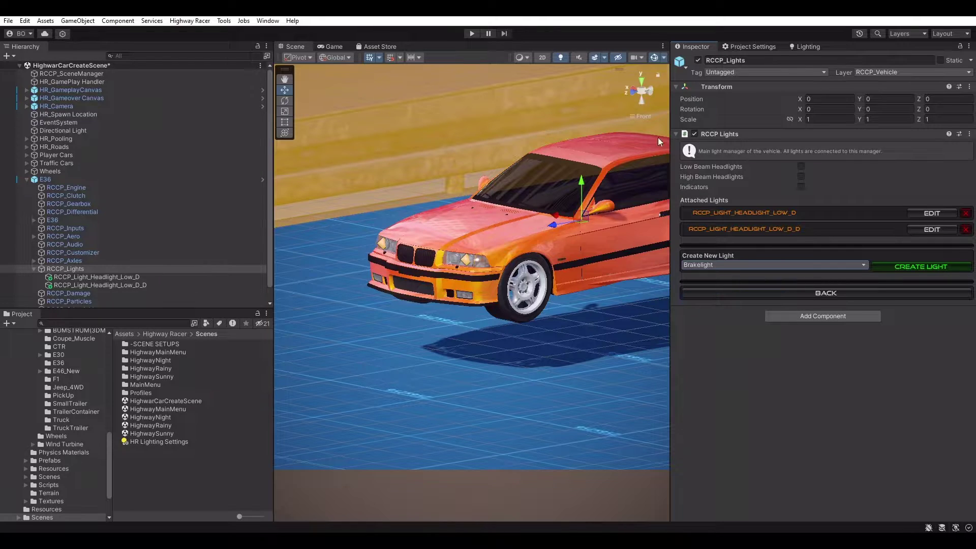
left_click(649, 92)
left_click(900, 269)
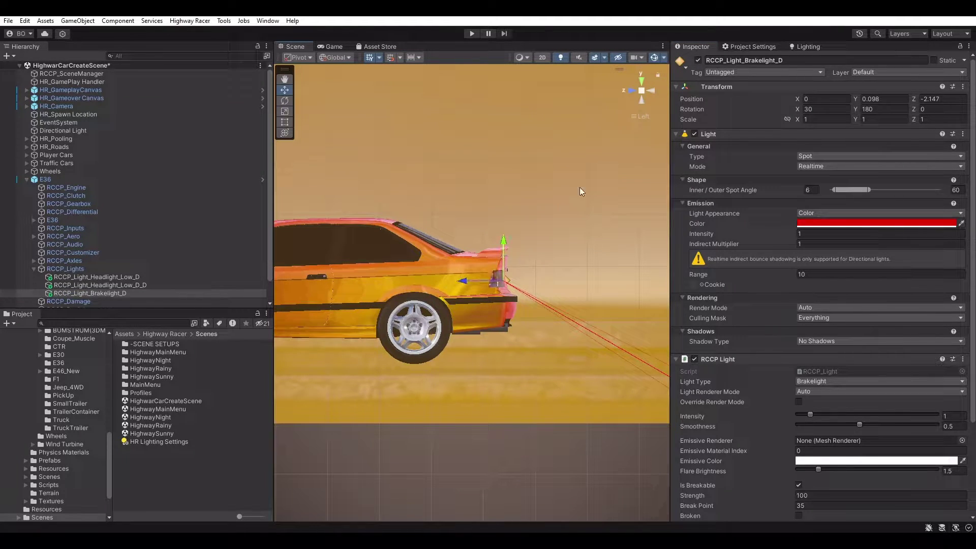
- Align the brake light with one of the tail lamps in the back view
left_click(651, 90)
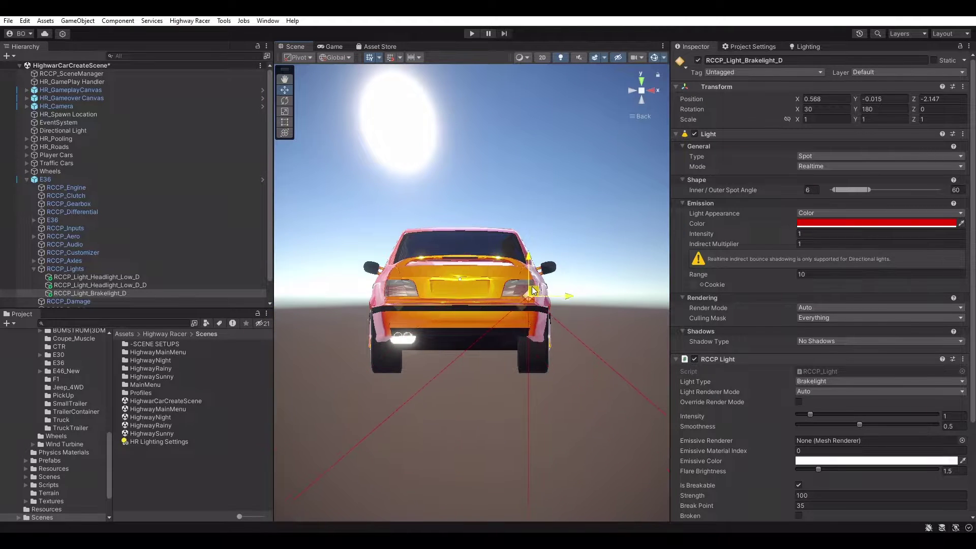
left_click_drag(528, 280, 513, 283)
left_click_drag(513, 283, 484, 313, "alt")
scroll(813, 407, "down", 4)
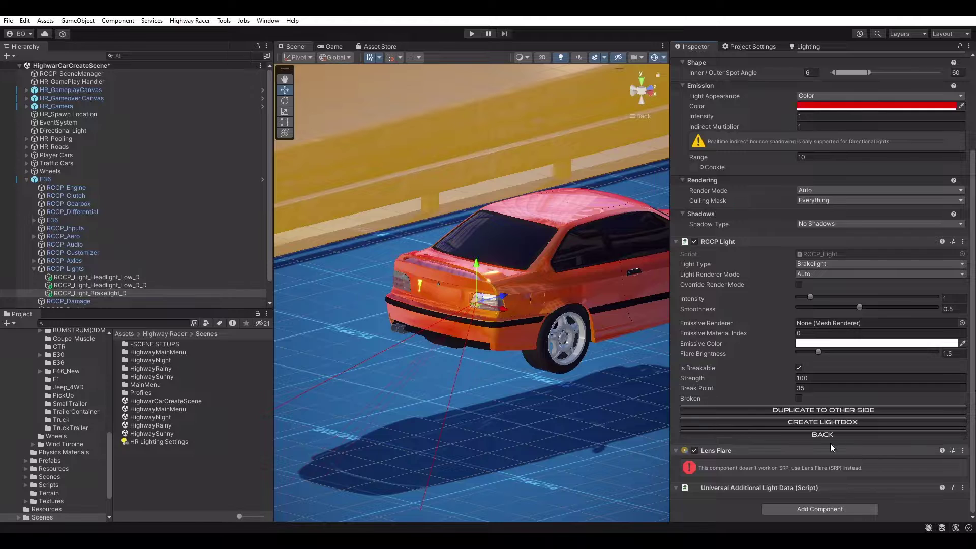
- Duplicate the brake light to the other side, then leave the lights manager for the vehicle's main controller
left_click(828, 410)
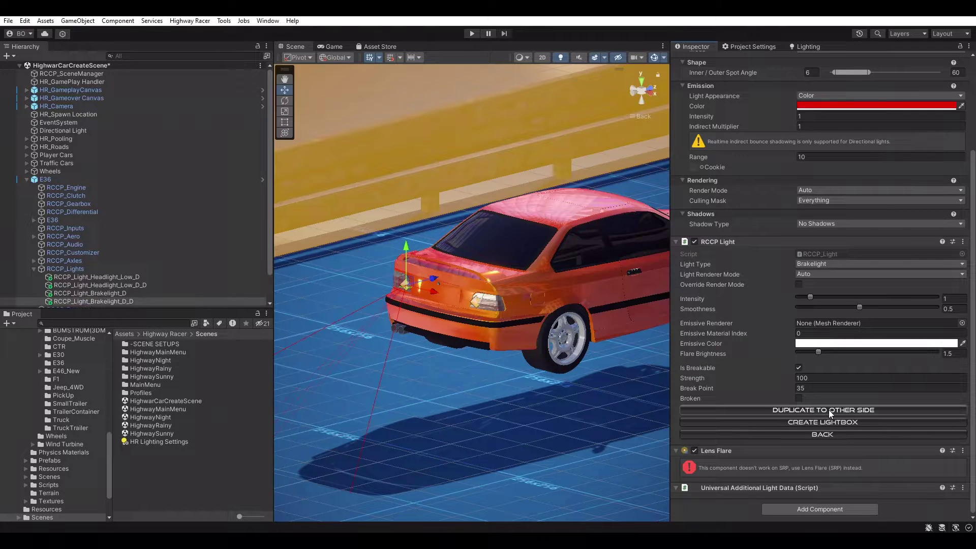
left_click(825, 434)
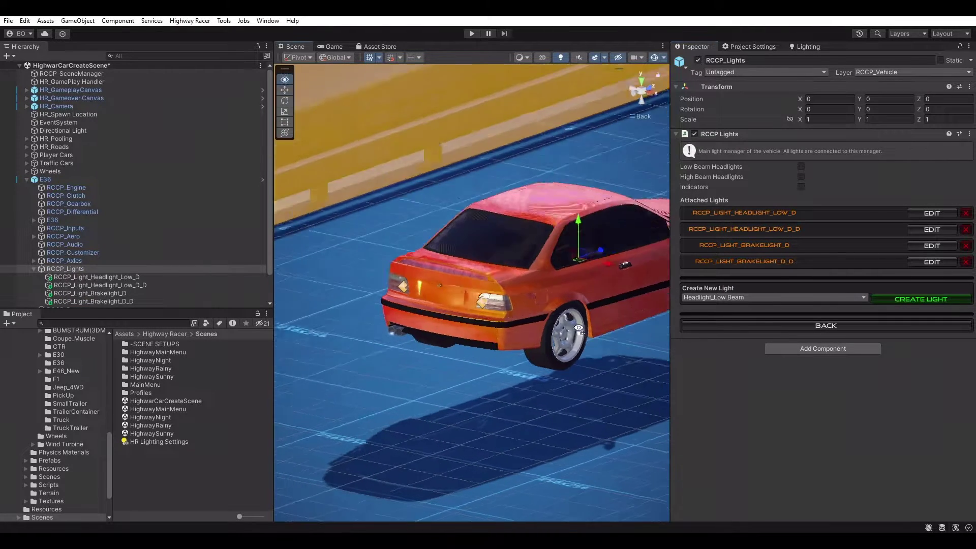
left_click(773, 325)
- Open the vehicle's Customizer and create its neon, decal, customization, wheel, paint, upgrade, siren and spoiler managers
scroll(773, 326, "down", 5)
scroll(939, 372, "down", 2)
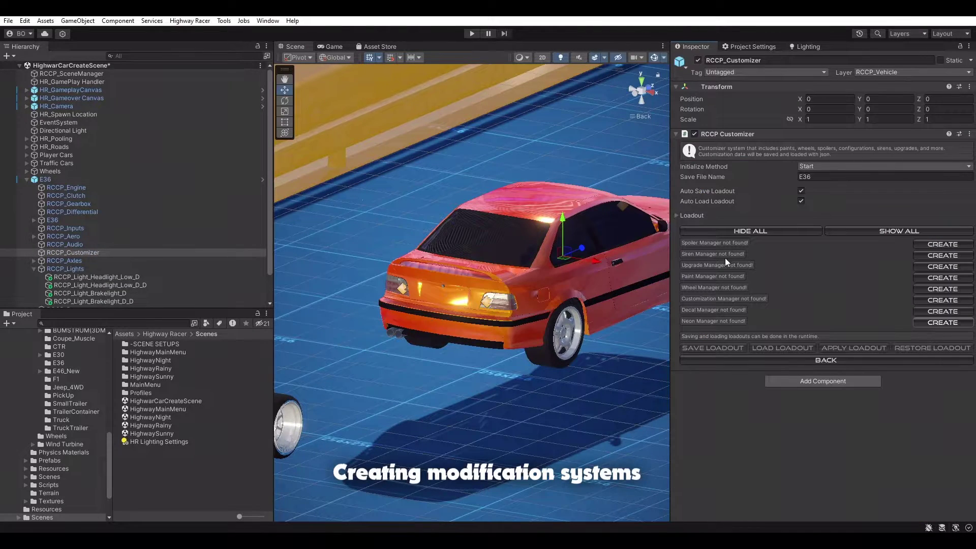
left_click(943, 322)
left_click(941, 311)
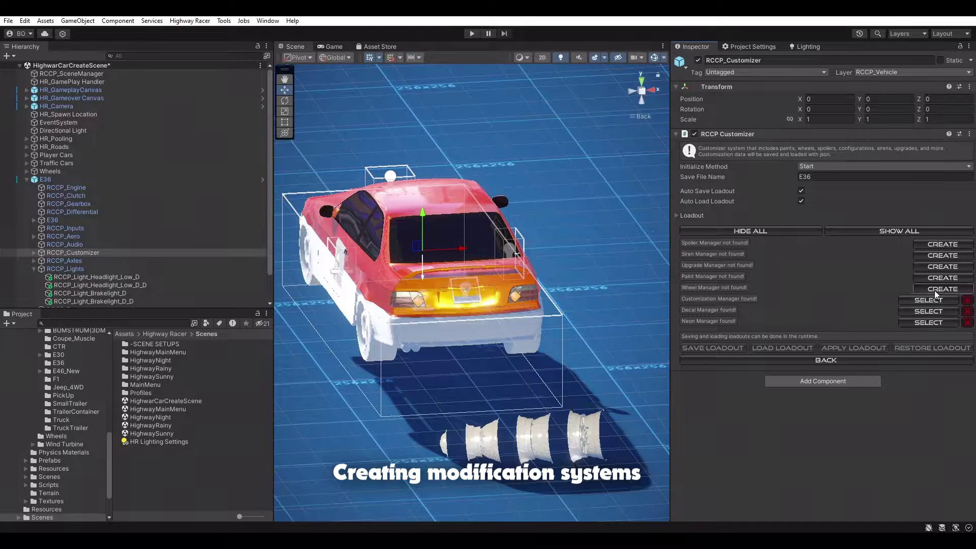
left_click(934, 255)
left_click(931, 244)
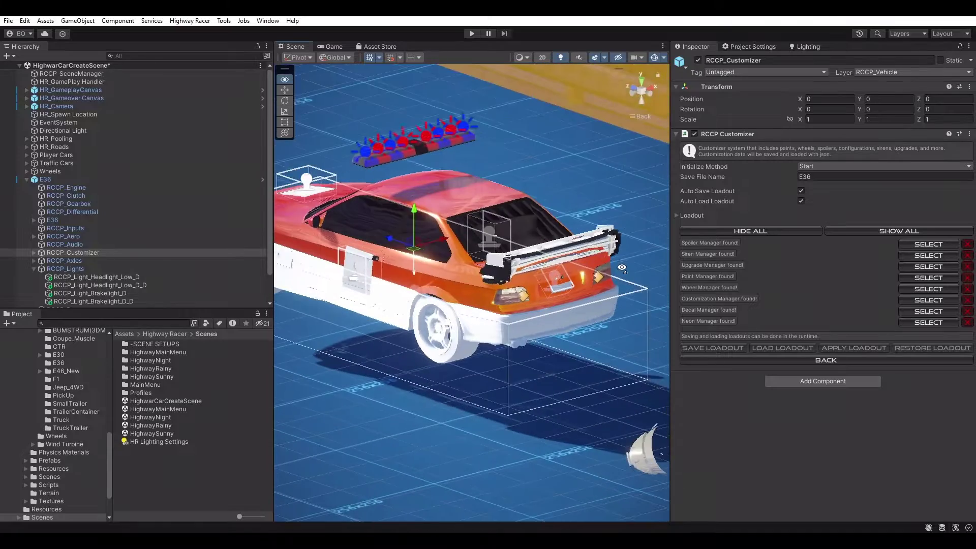
- Select the Neon projector in the neon manager and lower it beneath the car to about Y -0.916
left_click(934, 323)
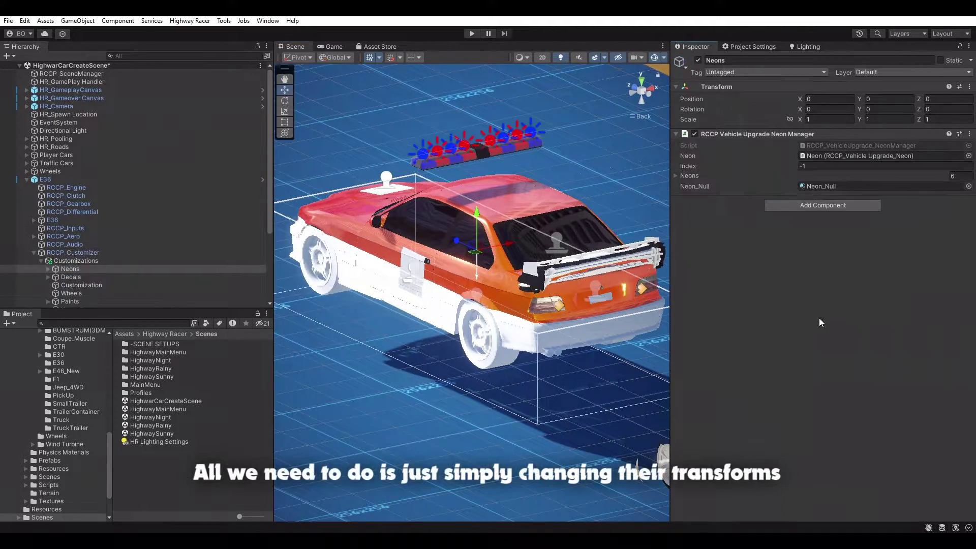
left_click(49, 270)
left_click(64, 277)
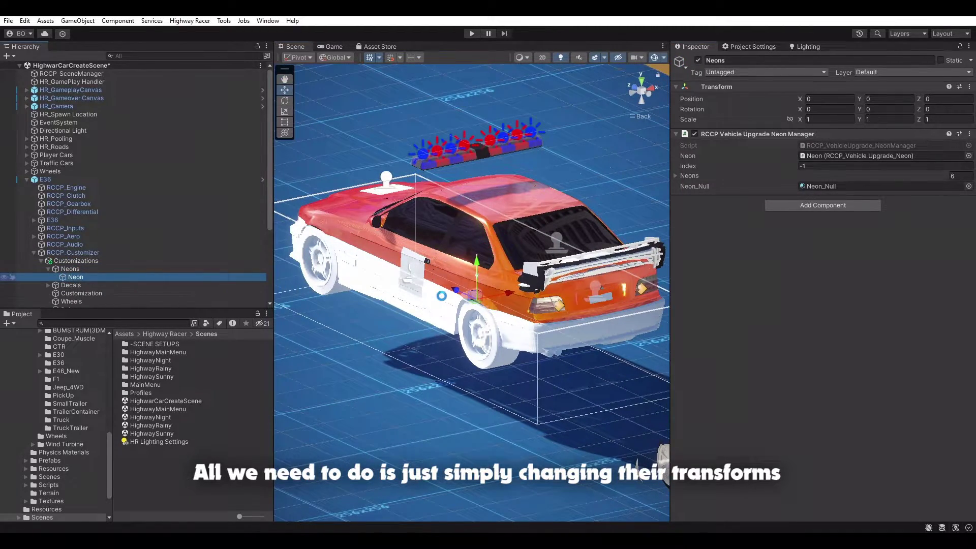
right_click_drag(460, 285, 474, 288)
left_click_drag(474, 290, 605, 286, "alt")
right_click_drag(605, 286, 448, 333)
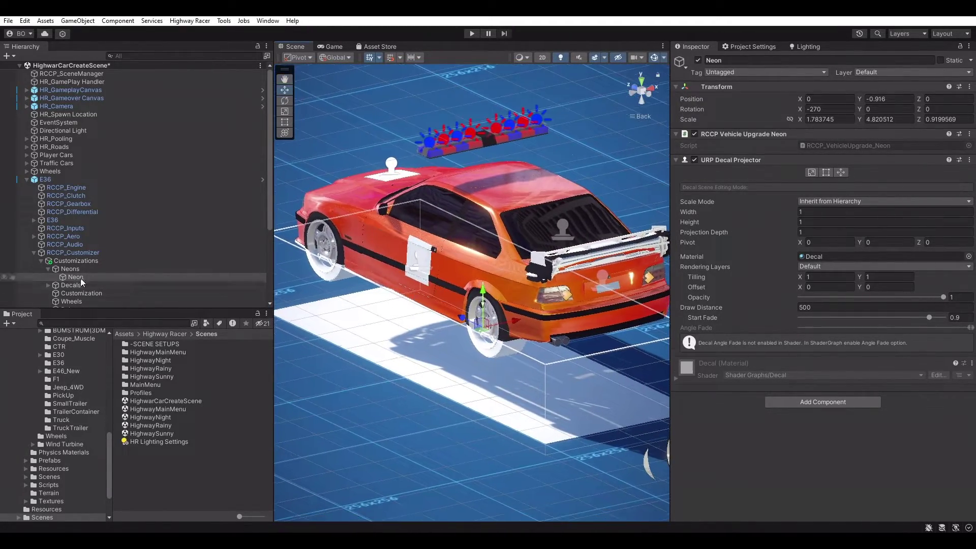
- Position Decal_Front on the hood at about Y 0.258, Z 1.686 and Decal_Back on the trunk at about Y 0.087, Z -2.143
left_click(50, 286)
double_click(84, 293)
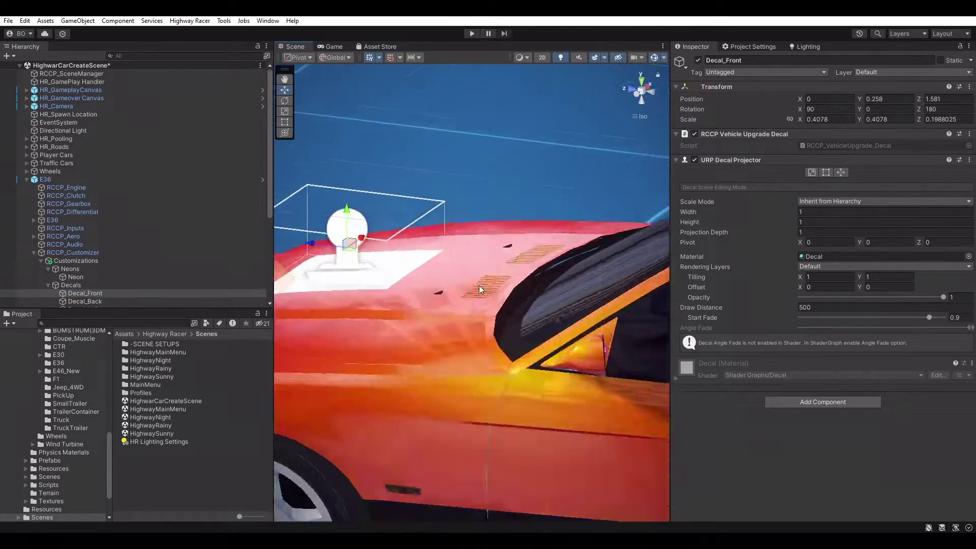
left_click(641, 95)
scroll(508, 229, "down", 8)
left_click_drag(448, 260, 534, 262, "alt")
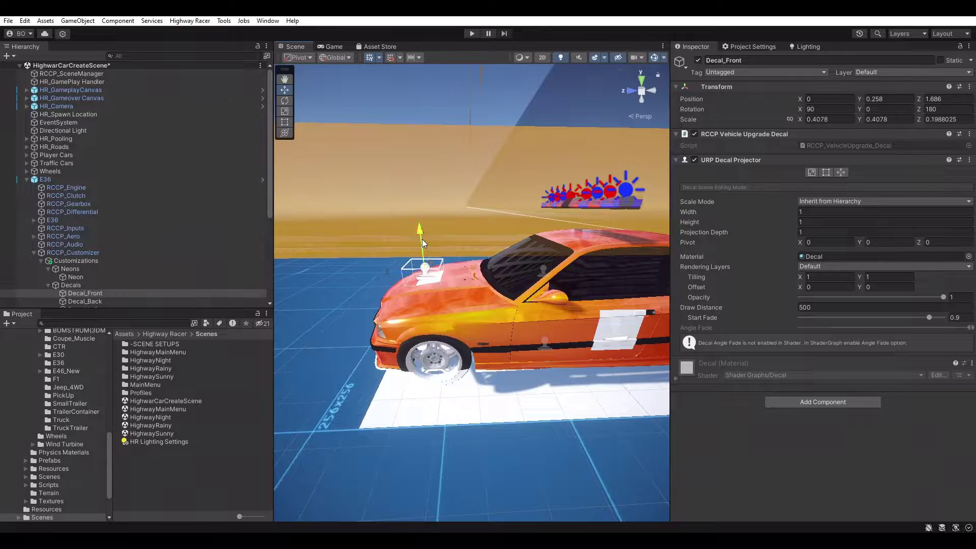
double_click(82, 301)
left_click_drag(548, 270, 469, 270, "alt")
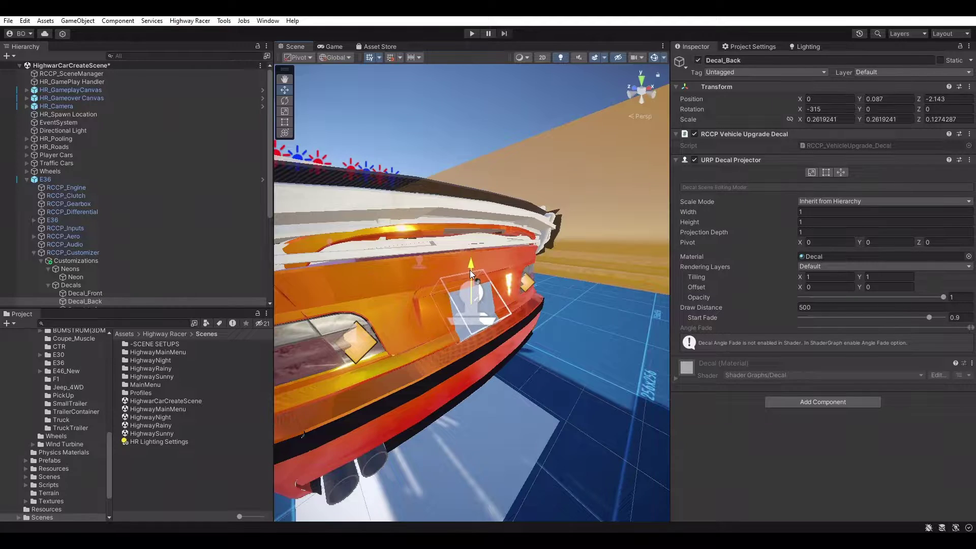
- Select Decal_Left and Decal_Right together and adjust their placement on the car's doors
scroll(88, 292, "down", 3)
double_click(93, 249)
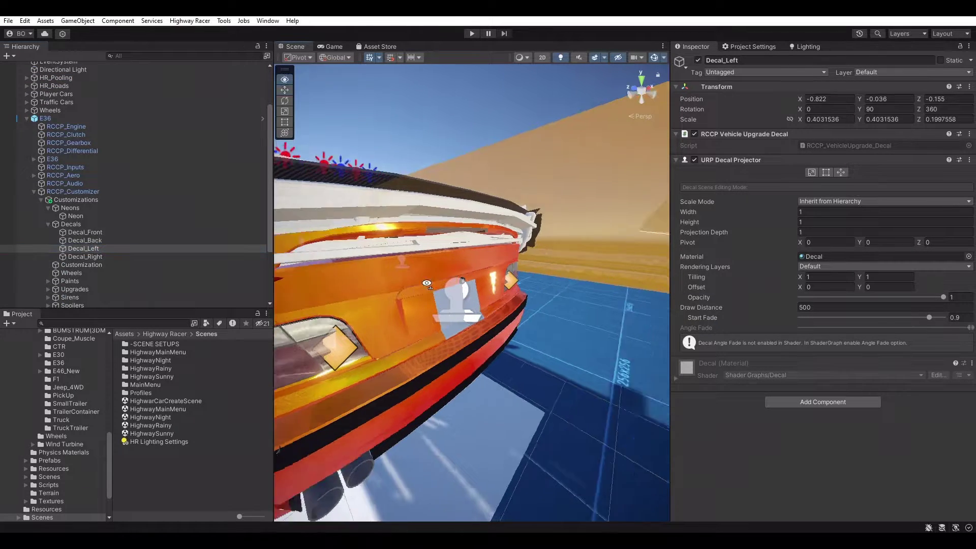
scroll(513, 274, "down", 5)
left_click(102, 257, "ctrl")
left_click_drag(472, 274, 446, 277, "alt")
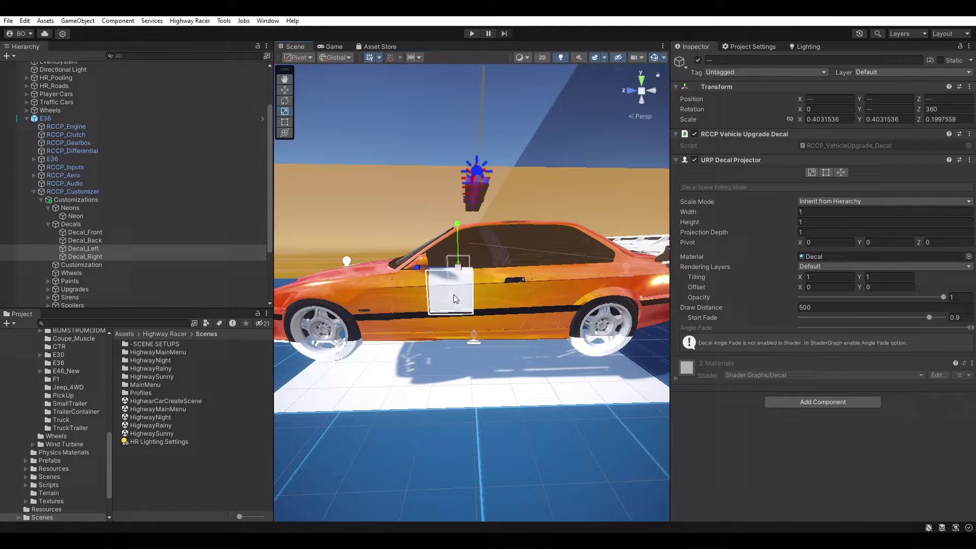
left_click_drag(459, 269, 384, 285, "alt")
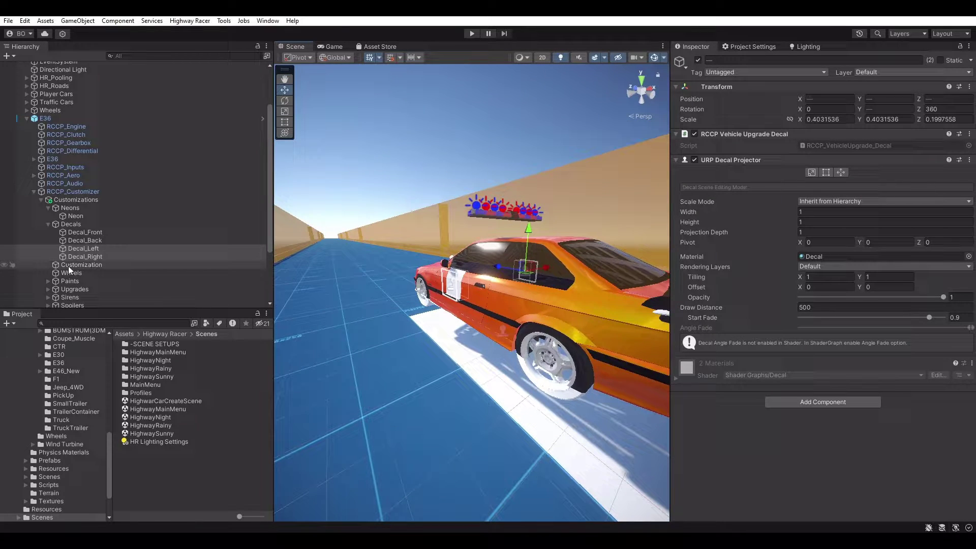
- Select Spoiler_00 to Spoiler_15 in the spoiler manager and fit them together on the trunk lid at about Y 0.359
left_click(48, 224)
left_click(61, 199)
left_click(84, 192)
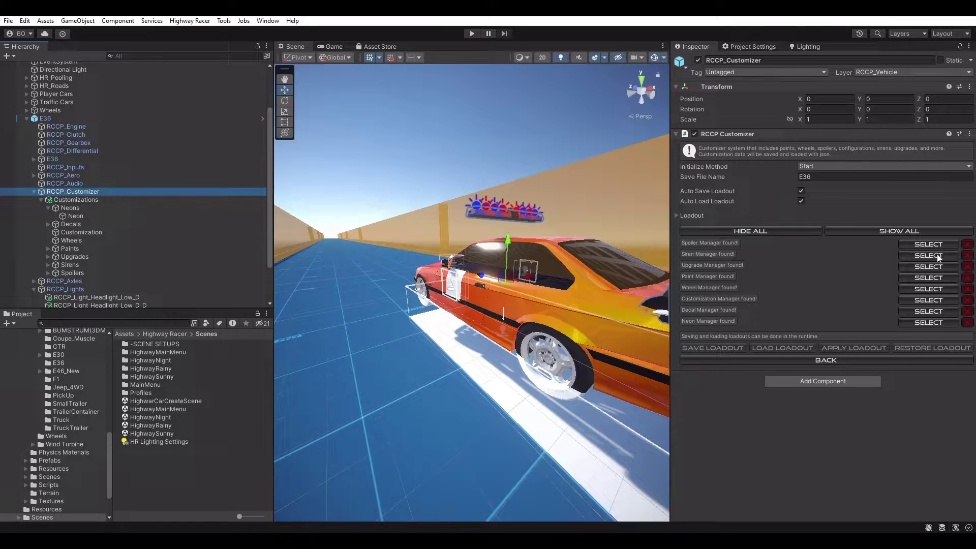
left_click(935, 245)
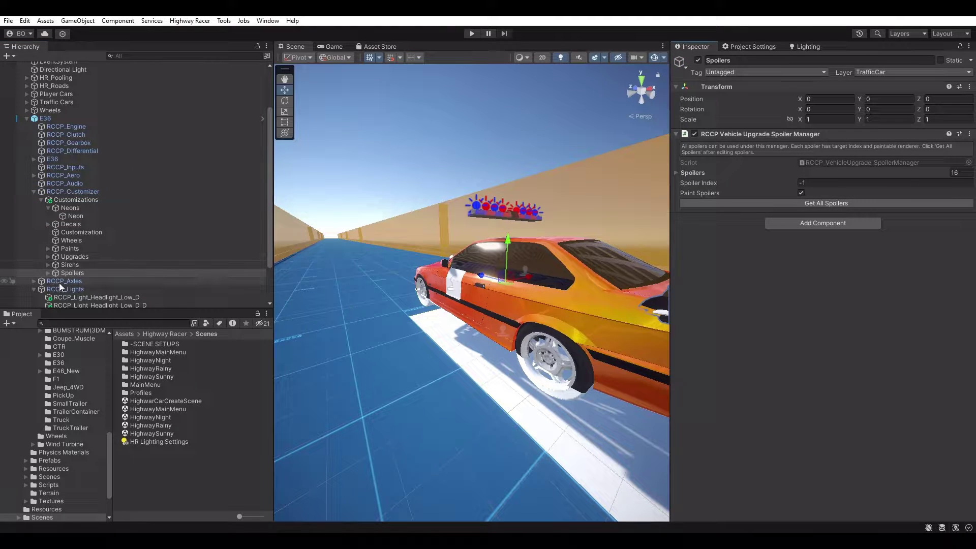
left_click(48, 273)
left_click(72, 282)
scroll(76, 280, "down", 4)
left_click(101, 280, "shift")
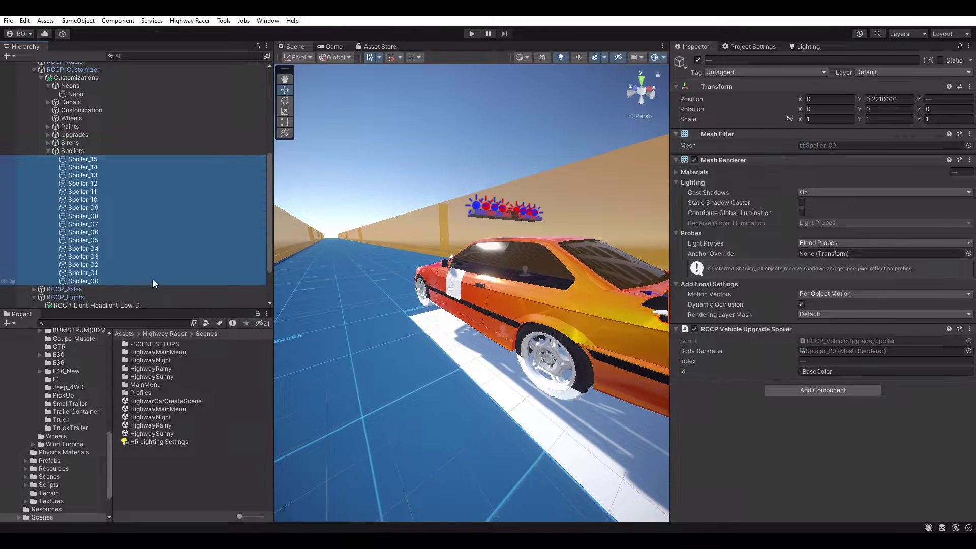
key("f")
left_click_drag(451, 308, 481, 258)
right_click_drag(481, 258, 496, 272)
- Place the siren on the car's roof at about Y 0.733, Z -0.402 and set its X scale to about 0.75
left_click(48, 143)
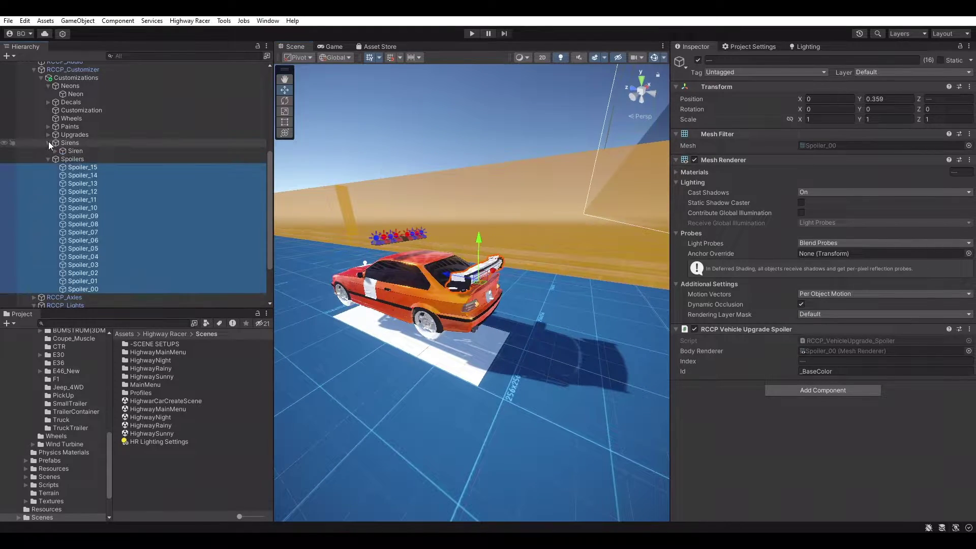
left_click(77, 151)
key("f")
left_click_drag(435, 255, 455, 251)
left_click_drag(494, 210, 498, 226)
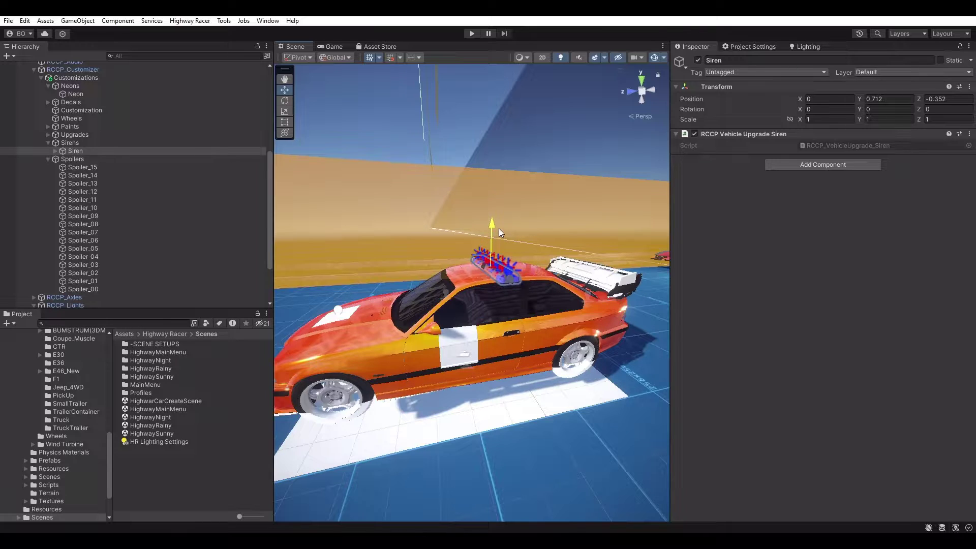
left_click_drag(449, 266, 549, 289)
key("r")
left_click_drag(439, 271, 346, 264)
- Raise the Max Upgraded Engine Torque of the Engine upgrade
left_click(49, 134)
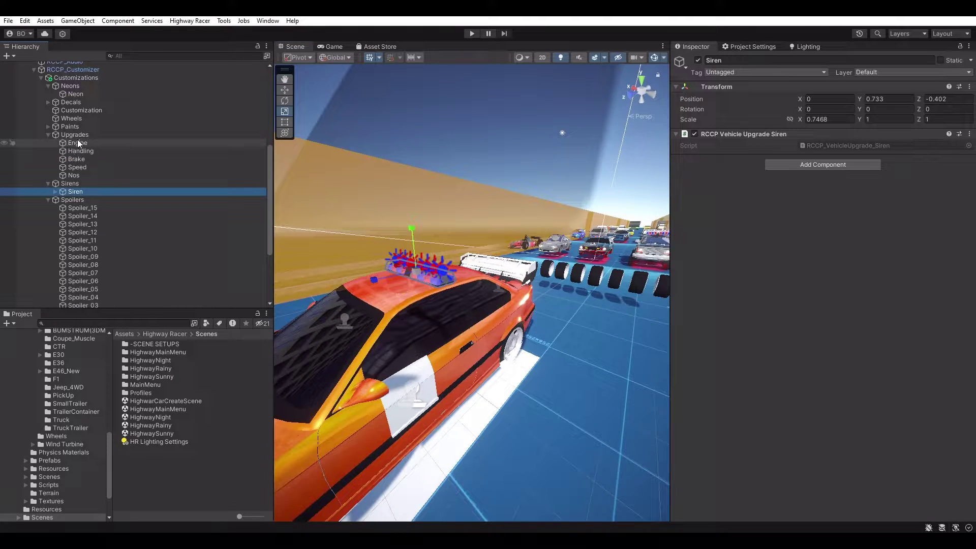
left_click(77, 143)
left_click_drag(432, 254, 501, 251, "alt")
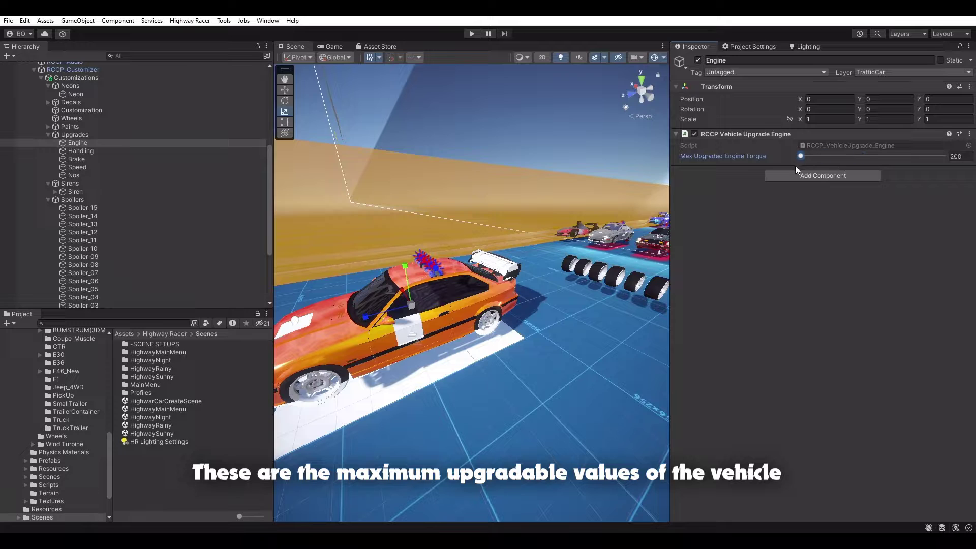
left_click_drag(800, 156, 855, 156)
- Review the maximum upgrade values of the Handling, Brake and Speed upgrades and the Nos component
left_click(76, 151)
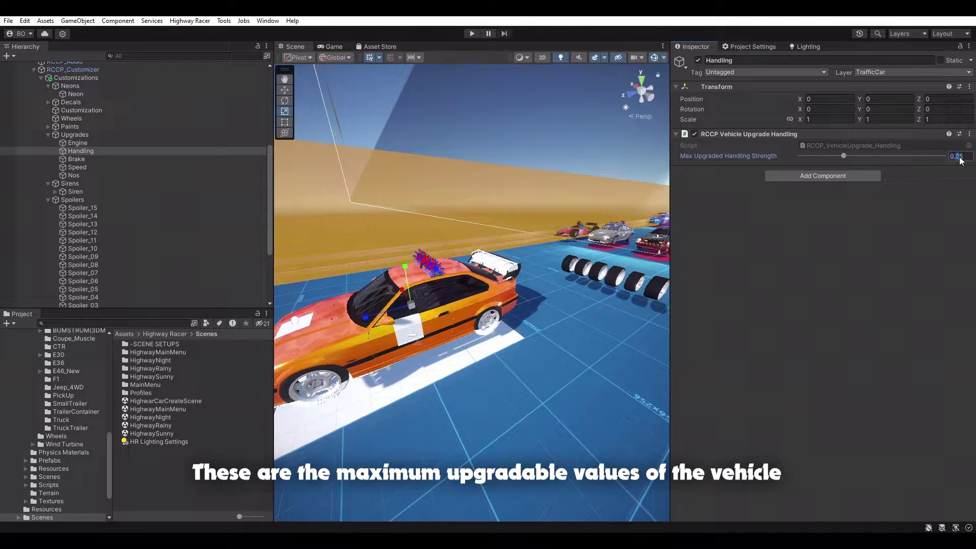
left_click(71, 159)
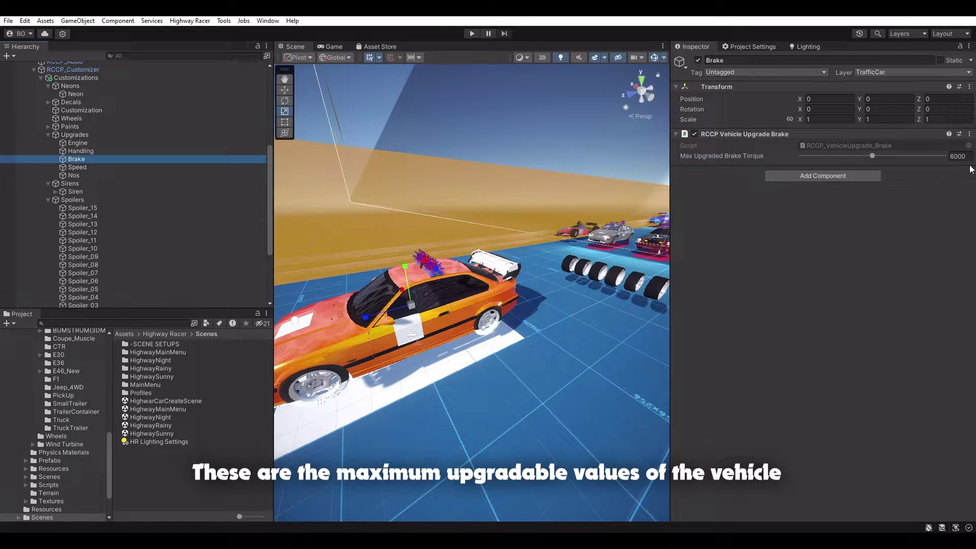
left_click(955, 158)
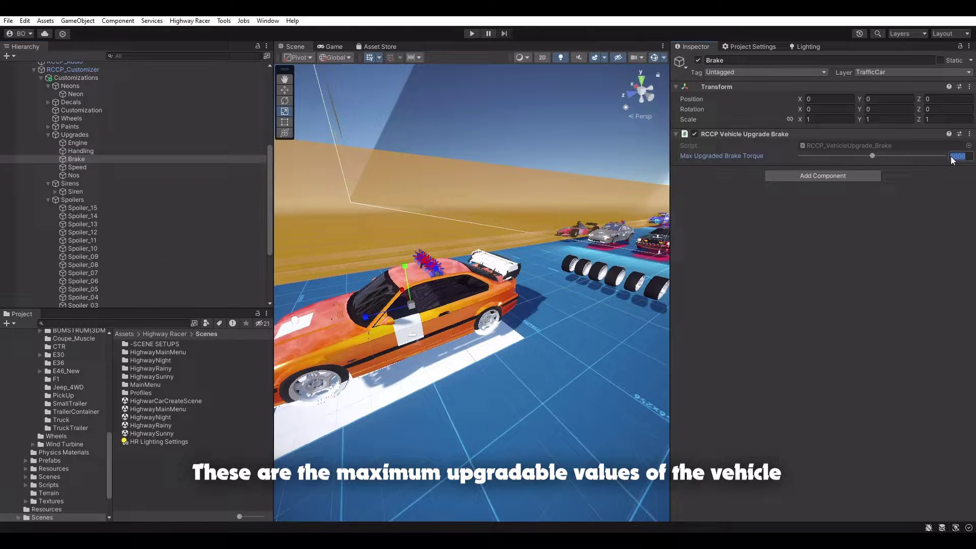
left_click(77, 167)
double_click(74, 176)
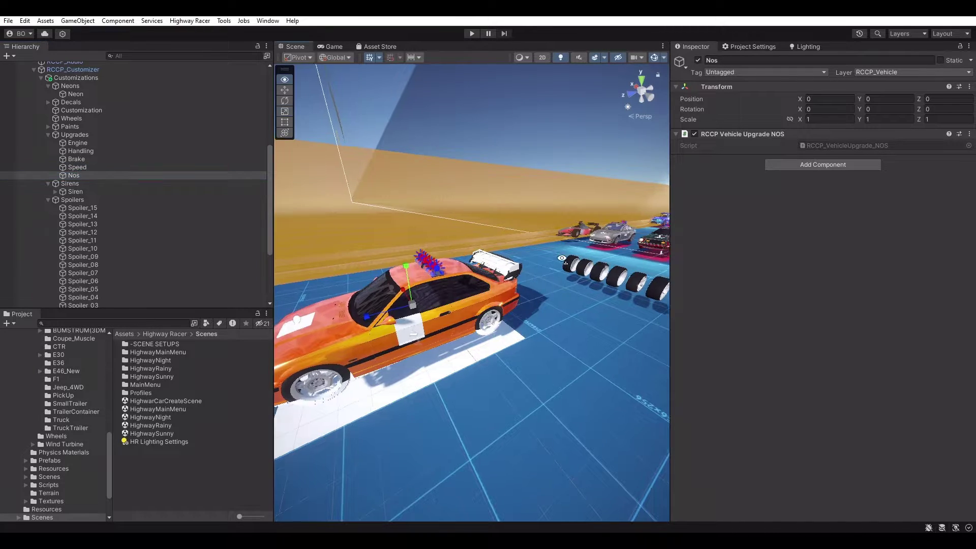
- Check the Paint_1 entry, then select the car's Body mesh and locate its M3_E36_Body material in the project assets
left_click(48, 127)
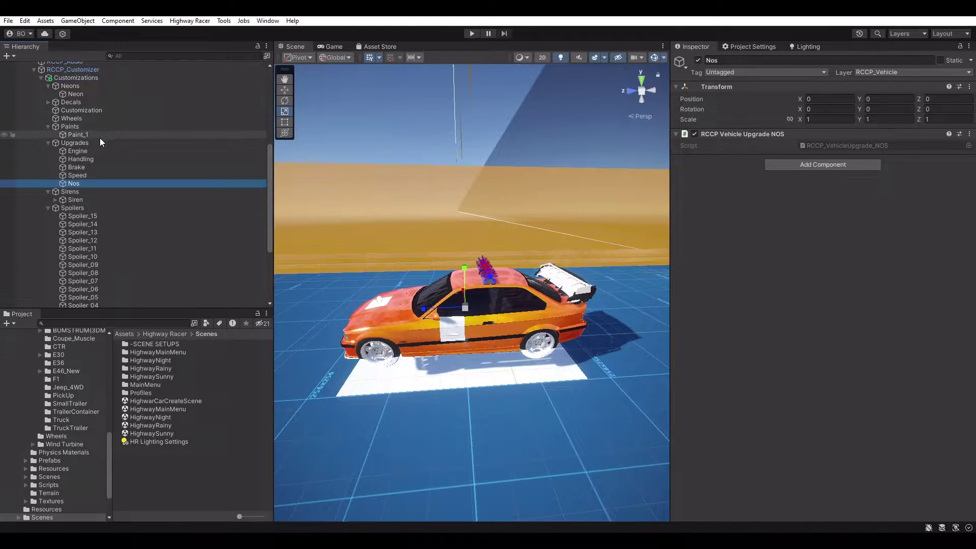
double_click(78, 135)
right_click_drag(485, 275, 516, 256)
key("w")
left_click(498, 295)
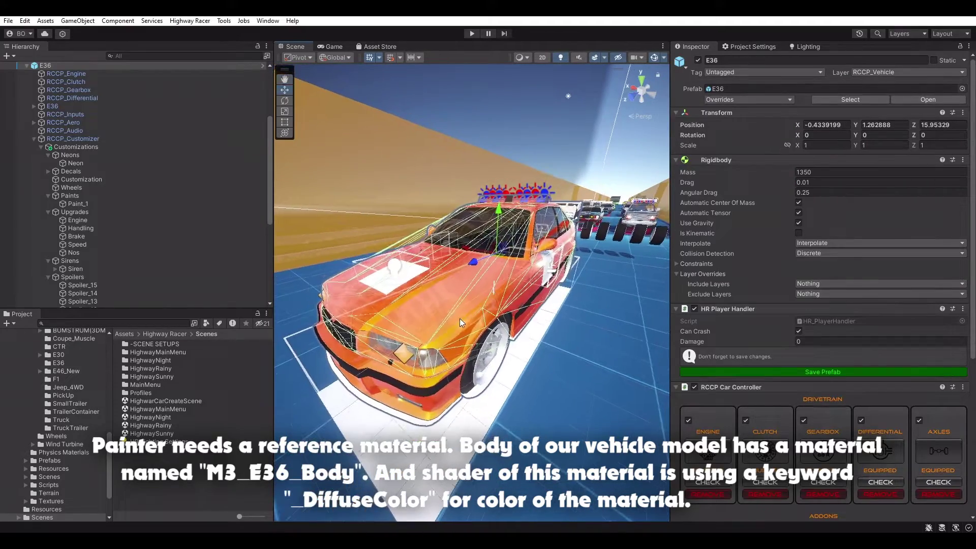
mouse_move(973, 188)
left_mouse_down()
mouse_move(972, 277)
mouse_move(963, 196)
left_mouse_up()
left_click(675, 160)
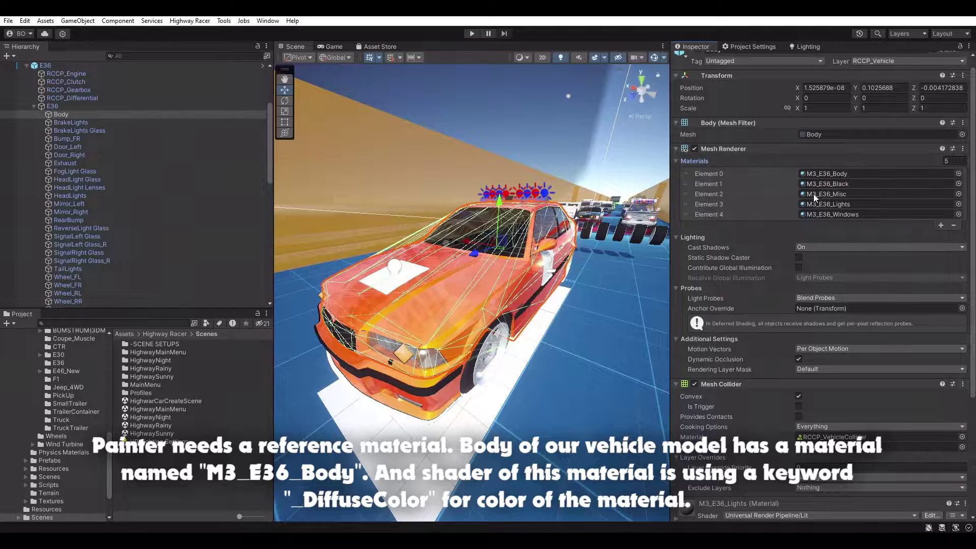
left_click(840, 175)
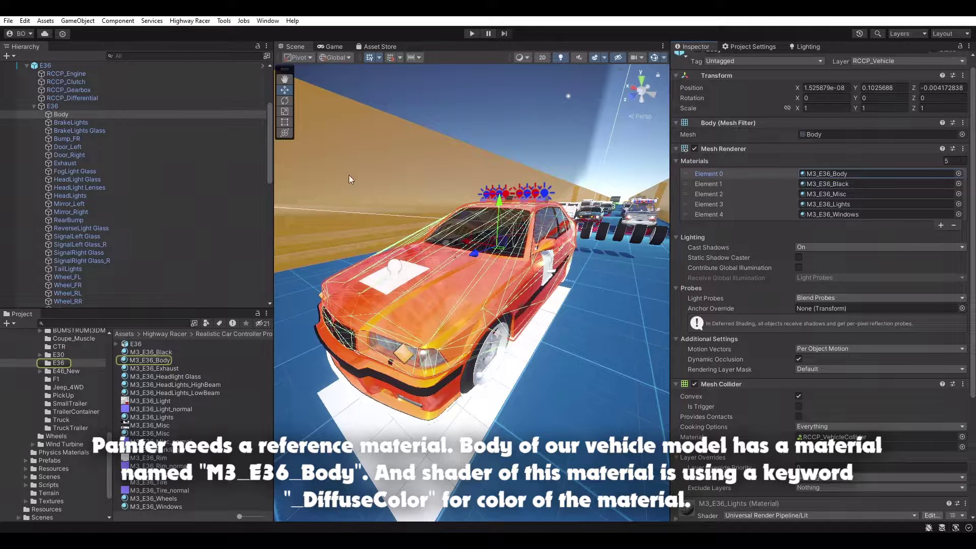
- Assign M3_E36_Body as the Paint Material of Paint_1
scroll(154, 173, "down", 5)
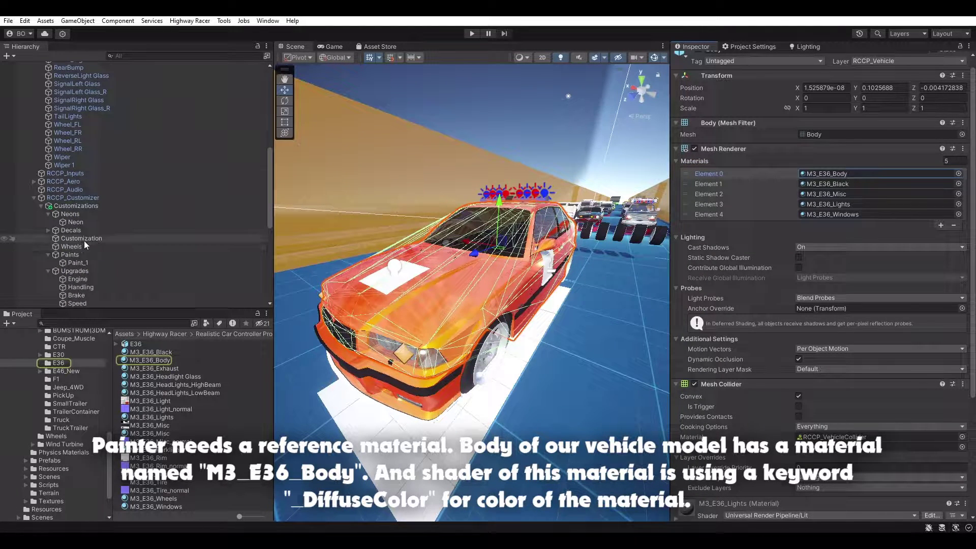
left_click(84, 265)
mouse_move(160, 362)
left_mouse_down()
mouse_move(508, 305)
mouse_move(825, 157)
left_mouse_up()
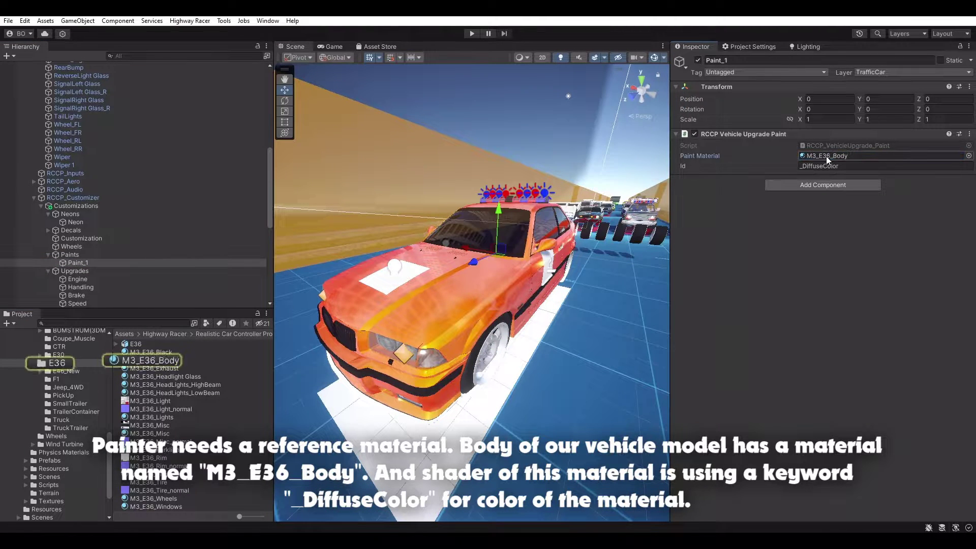
- Open the shader used by the M3_E36_Body material and examine its property list for the diffuse color keyword
left_click(153, 360)
left_click(970, 47)
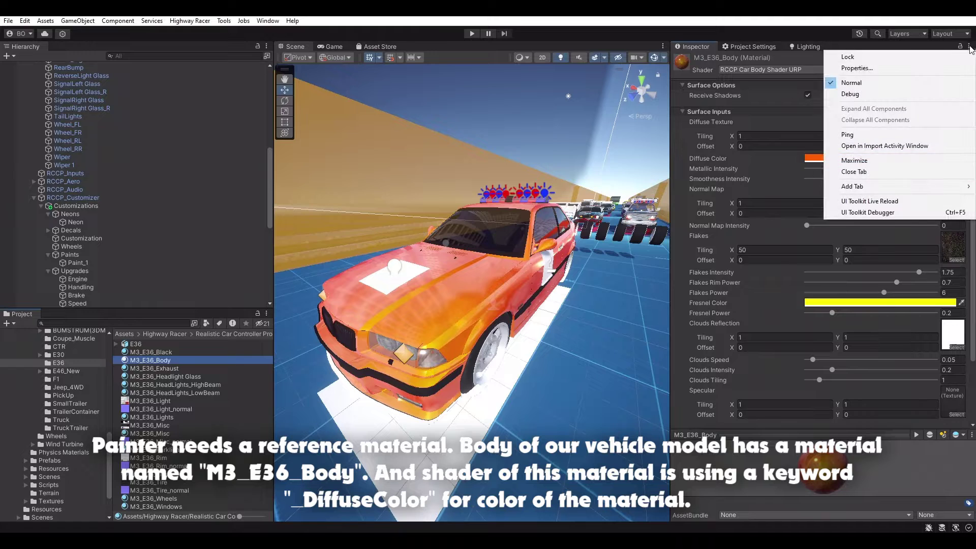
left_click(642, 136)
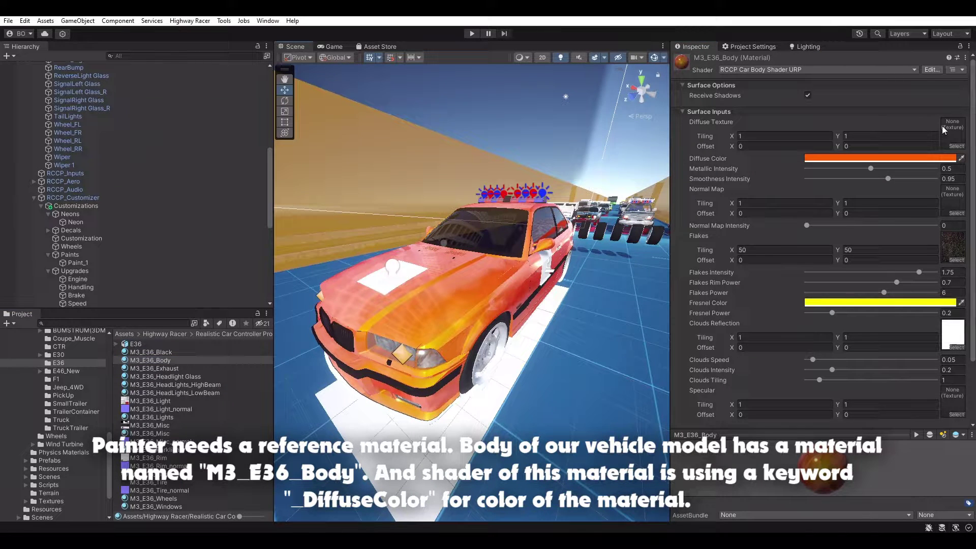
left_click(965, 58)
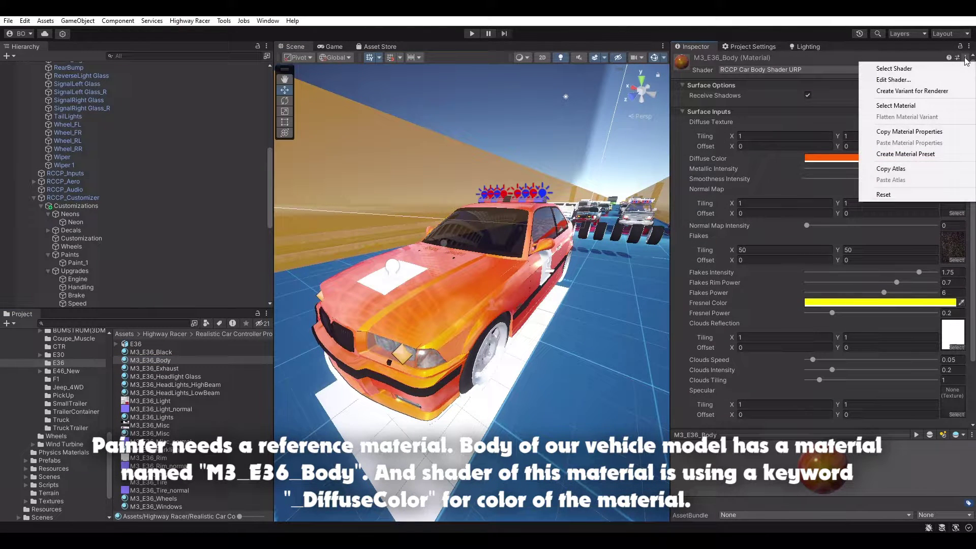
left_click(956, 70)
scroll(686, 287, "down", 10)
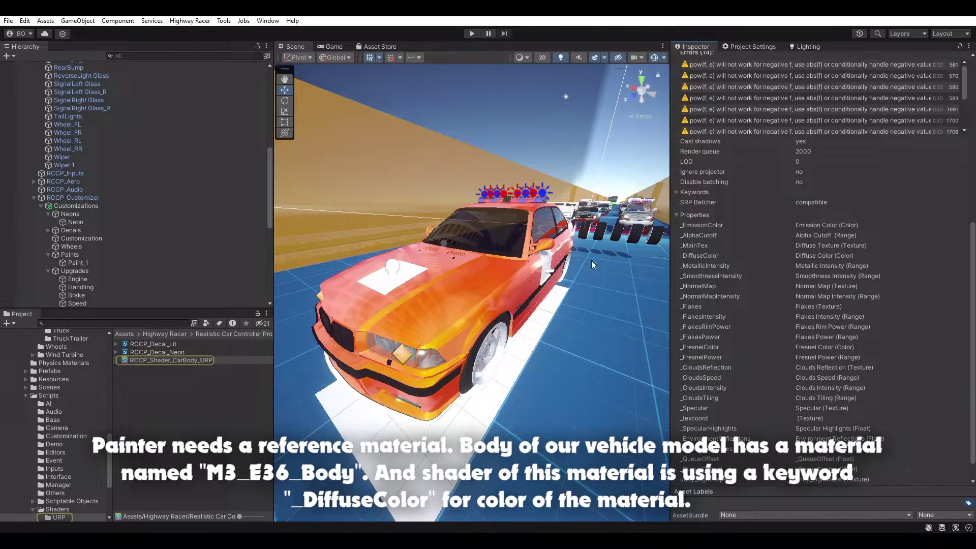
- Check that the Id of Paint_1 matches the shader's _DiffuseColor keyword
left_click(79, 263)
left_click(834, 167)
right_click_drag(478, 261, 428, 268)
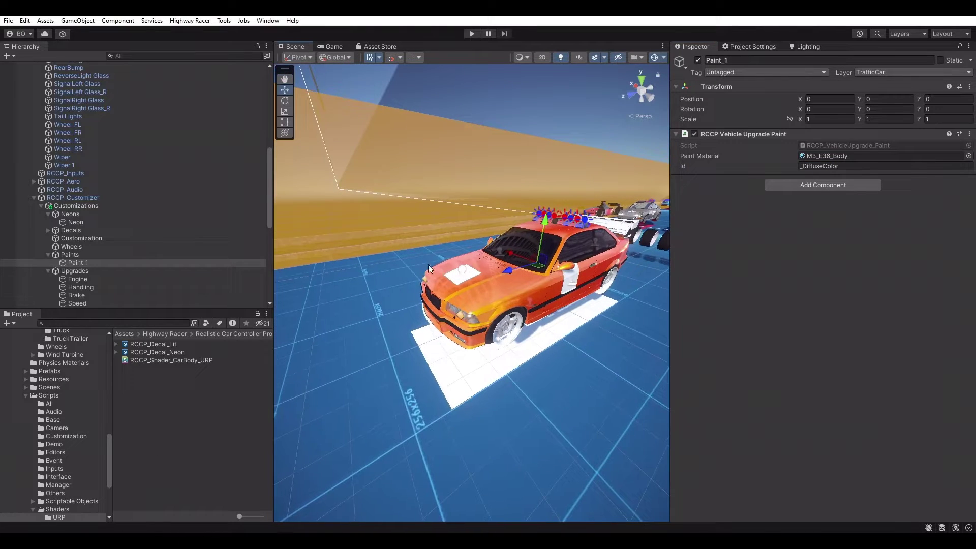
- Review the Wheels and Customization manager components under the E36's customizer
left_click(67, 246)
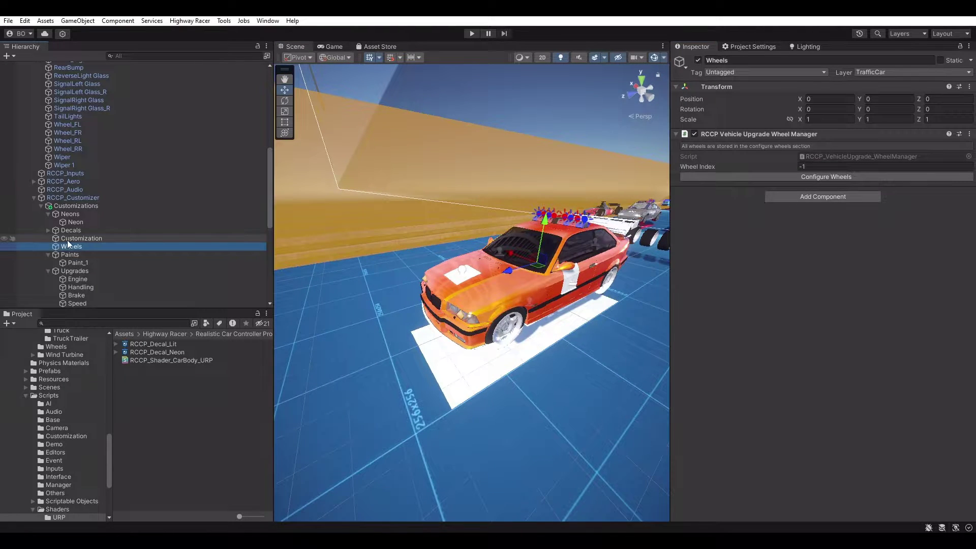
left_click(70, 239)
scroll(57, 234, "down", 8)
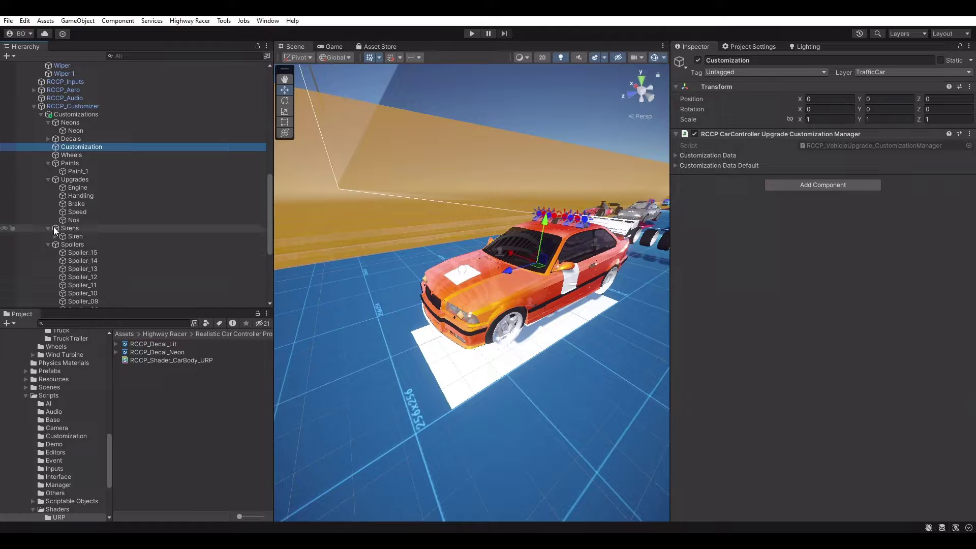
key("f")
scroll(86, 203, "up", 10)
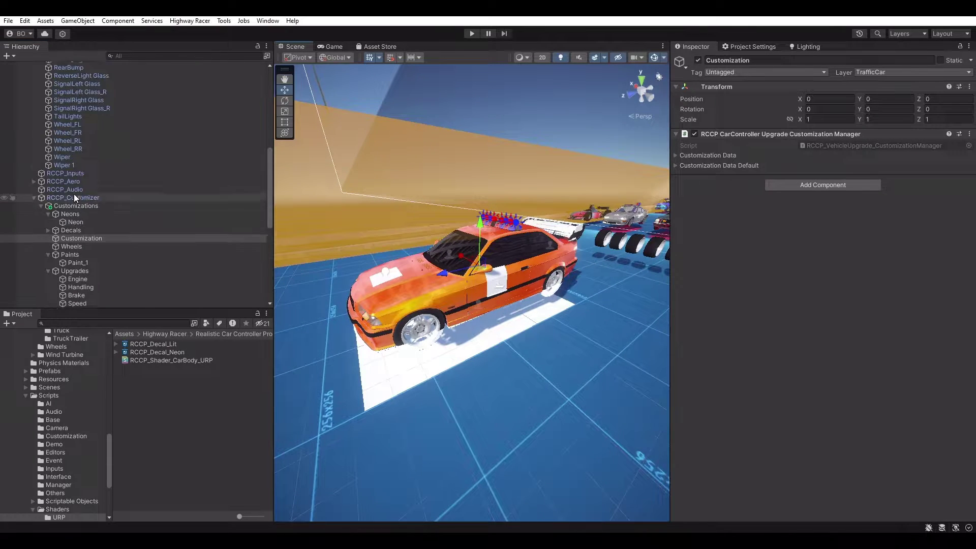
scroll(80, 218, "up", 6)
- Open the Damage addon of the E36 root vehicle and disable Auto Install
left_click(52, 96)
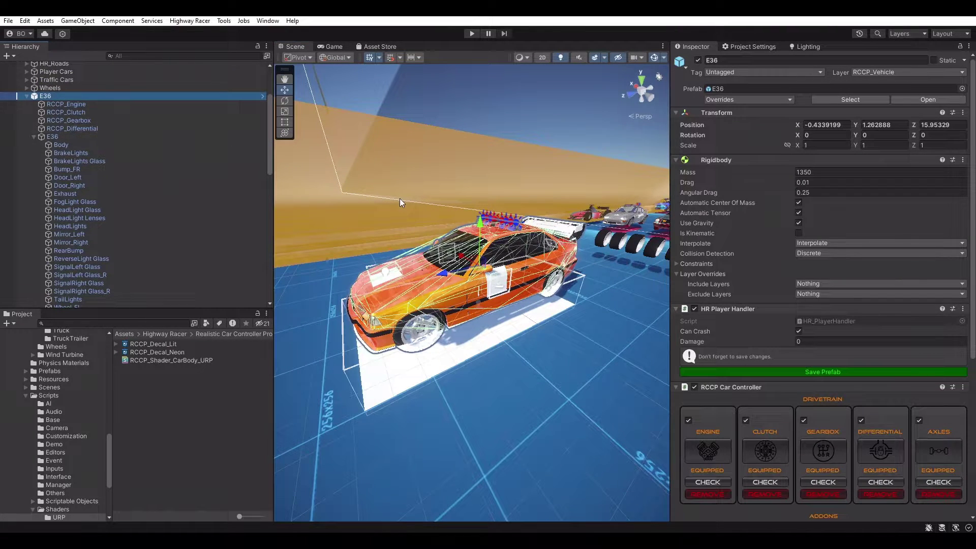
scroll(916, 392, "down", 8)
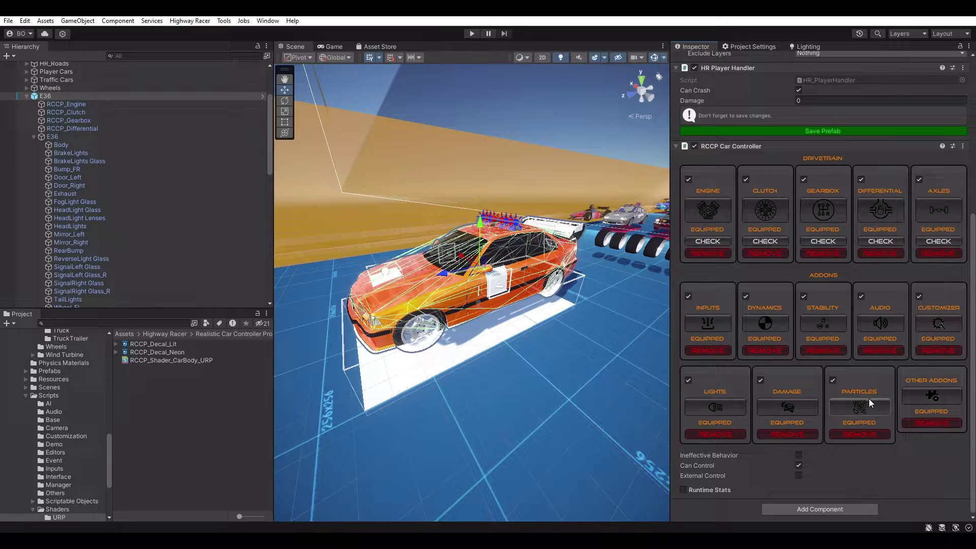
left_click(783, 409)
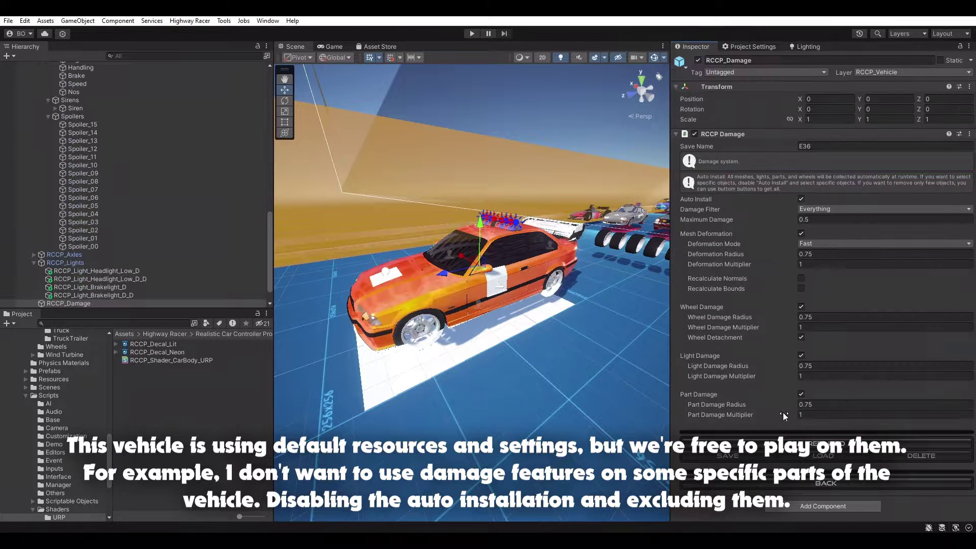
left_click(802, 199)
scroll(943, 191, "down", 3)
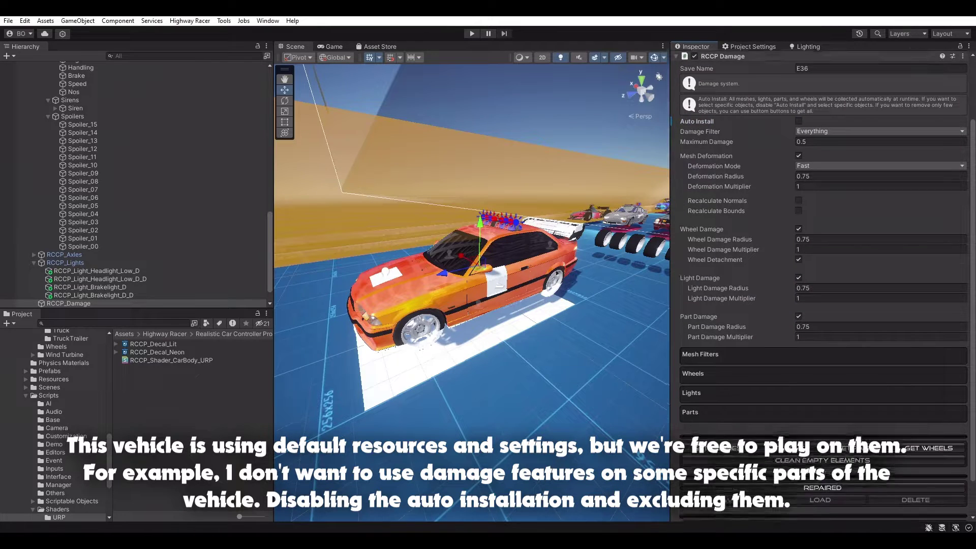
scroll(823, 356, "down", 1)
- Fill the damage component's lists with the vehicle's meshes, lights and wheels
left_click(722, 429)
scroll(780, 415, "down", 14)
left_click(799, 437)
scroll(799, 457, "down", 2)
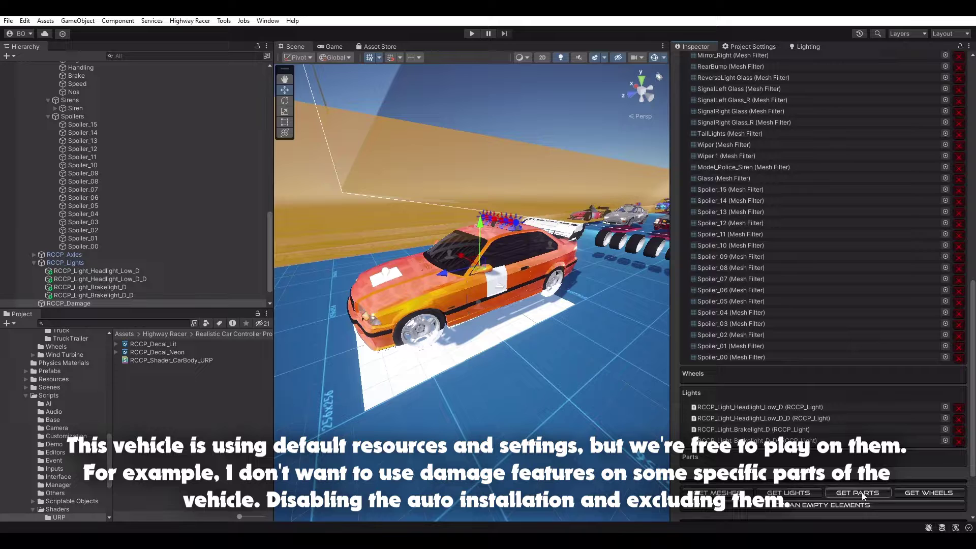
left_click(923, 493)
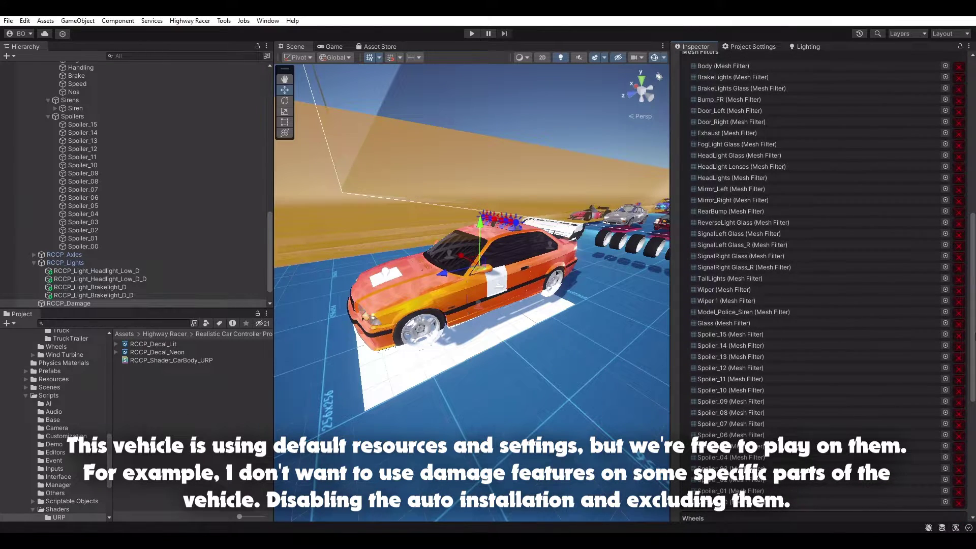
- Remove the Wiper and Wiper 1 mesh filters from the damage list and return to the car controller overview
scroll(823, 284, "up", 5)
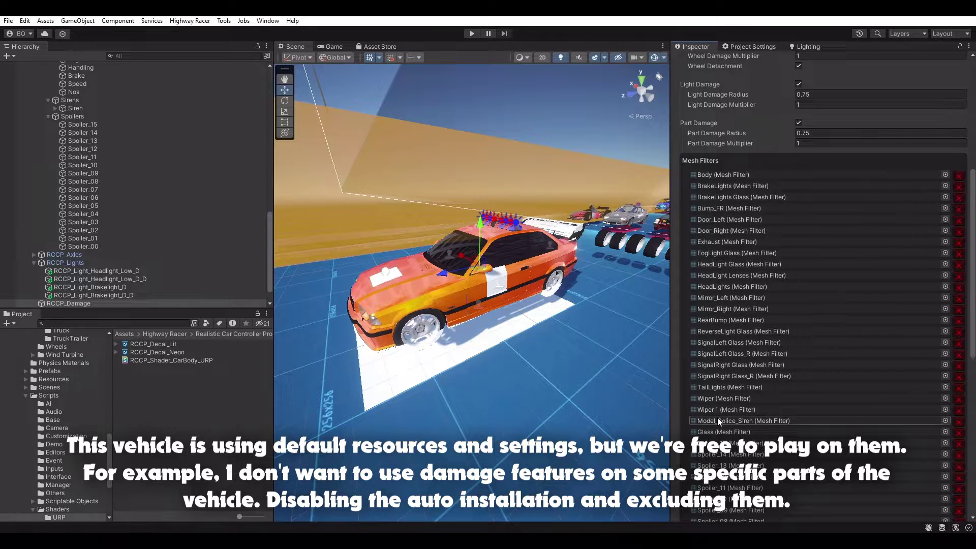
left_click(959, 402)
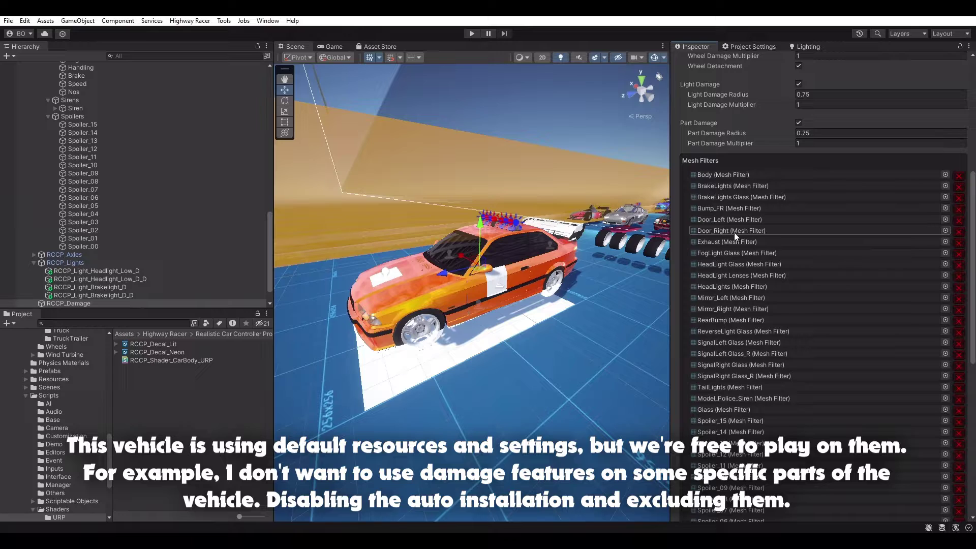
scroll(973, 249, "down", 3)
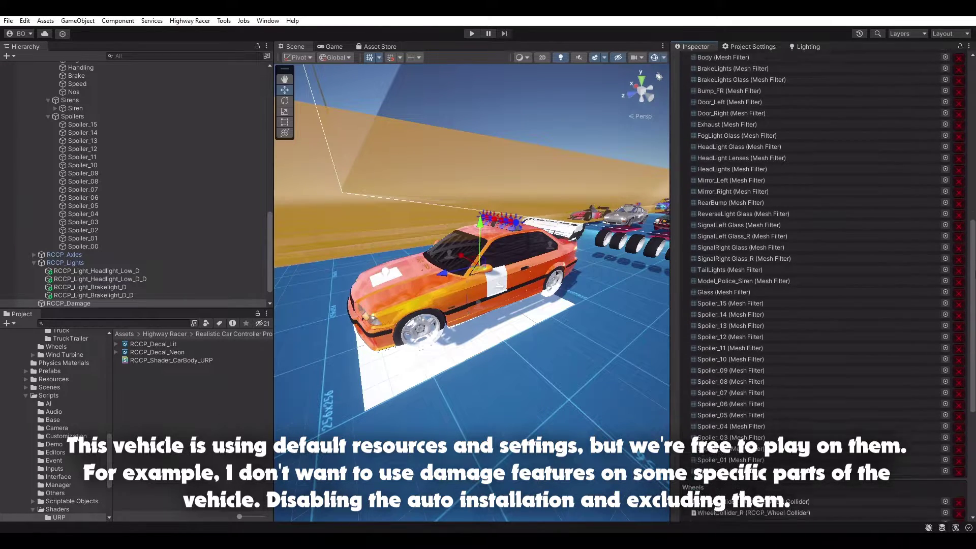
left_click_drag(973, 248, 942, 422)
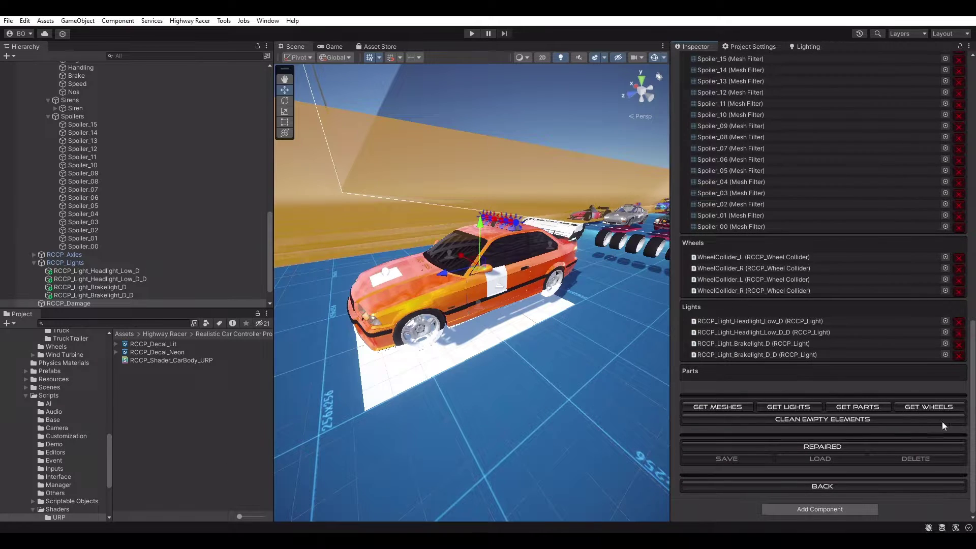
left_click(822, 486)
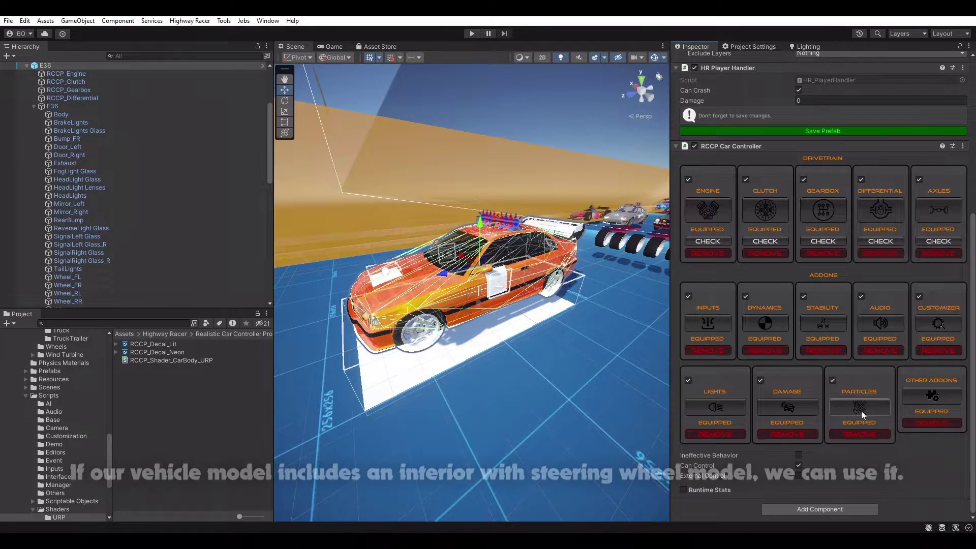
- Look at the Interior addon among the E36's other addons and return to the addon overview
left_click(932, 398)
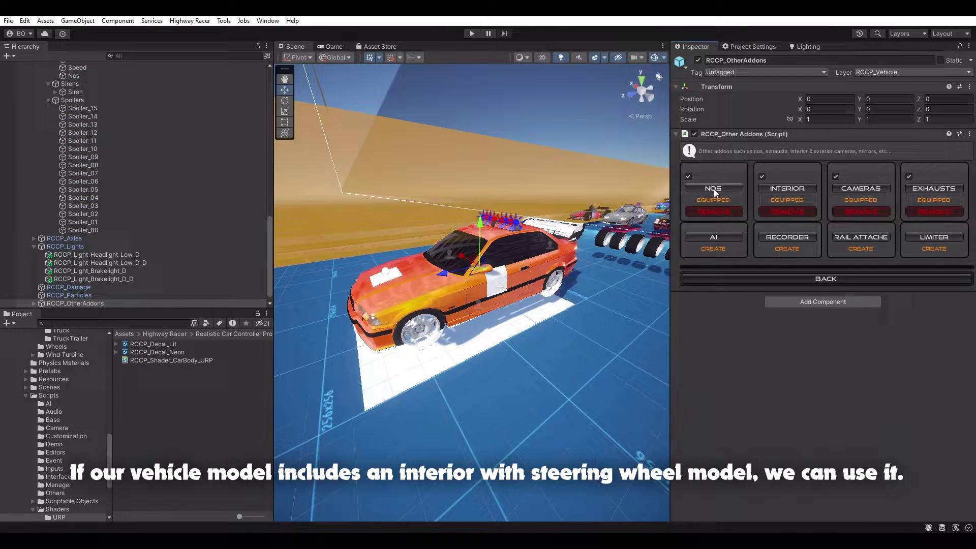
left_click(785, 189)
left_click(788, 271)
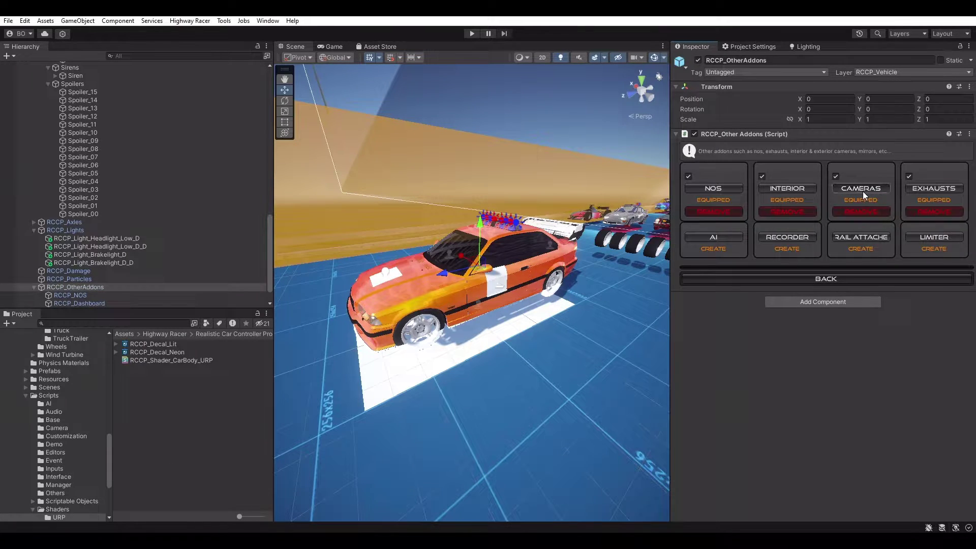
- Create a hood camera and place it above the E36's hood at about Y 0.565, Z 0.989, then return to the other addons
left_click(863, 188)
left_click(814, 181)
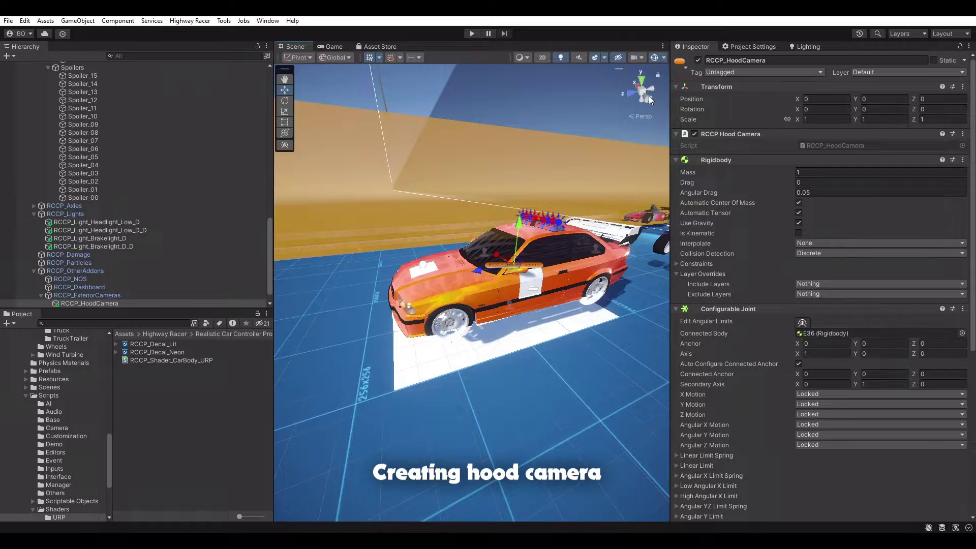
left_click(648, 95)
middle_click_drag(504, 300, 474, 296)
left_click_drag(420, 280, 416, 271)
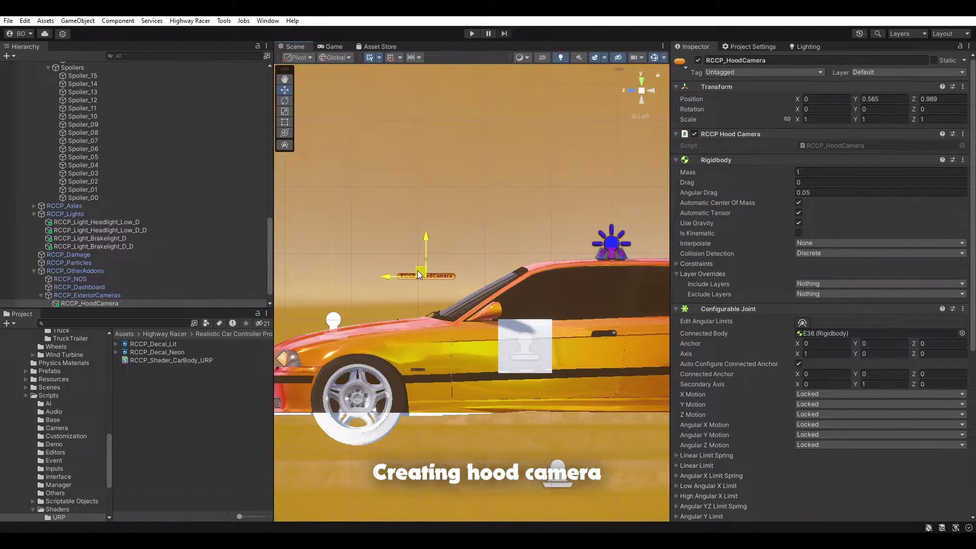
left_click(630, 92)
middle_click_drag(538, 259, 674, 275)
left_click_drag(571, 283, 468, 342, "alt")
left_click(641, 93)
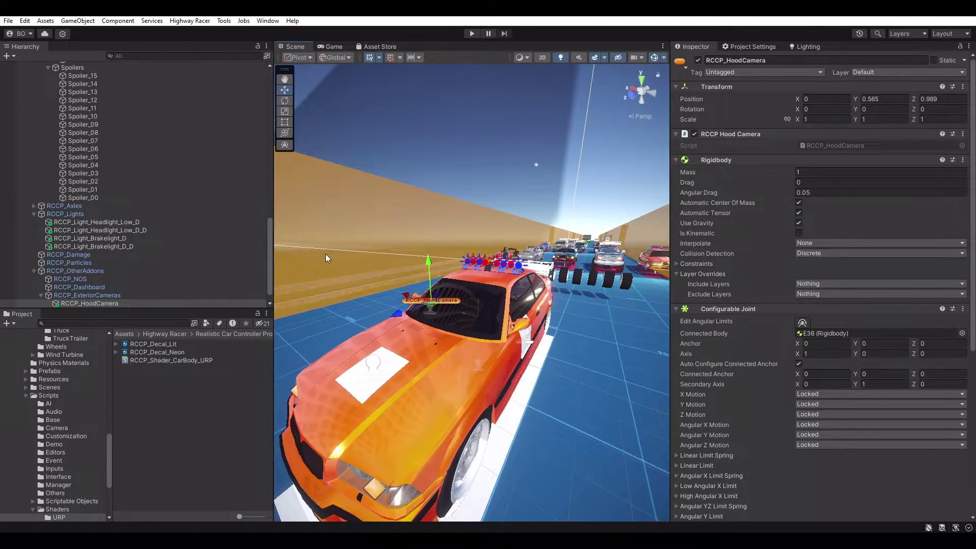
left_click(87, 295)
left_click(817, 204)
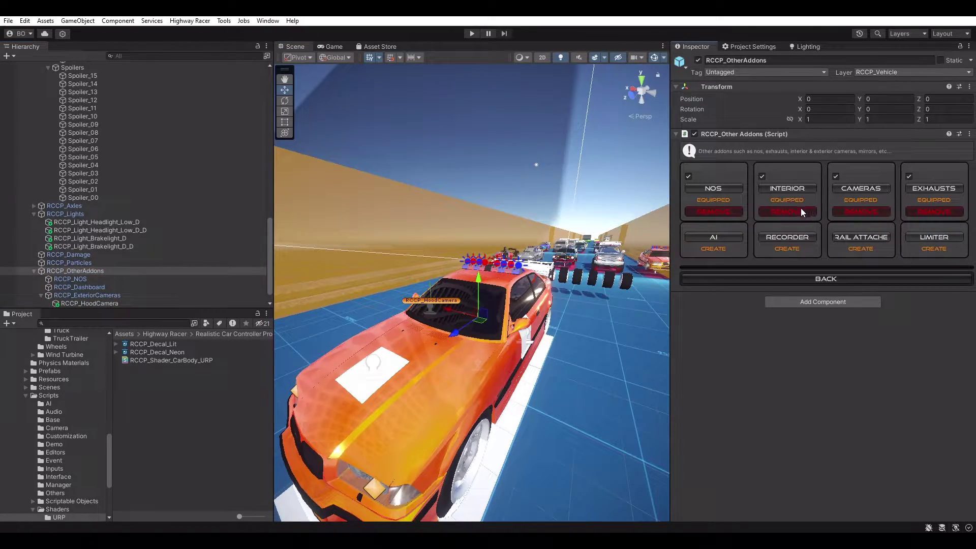
- Create an exhaust, position it at the lower rear end of the E36, and return to the car controller overview
left_click(941, 185)
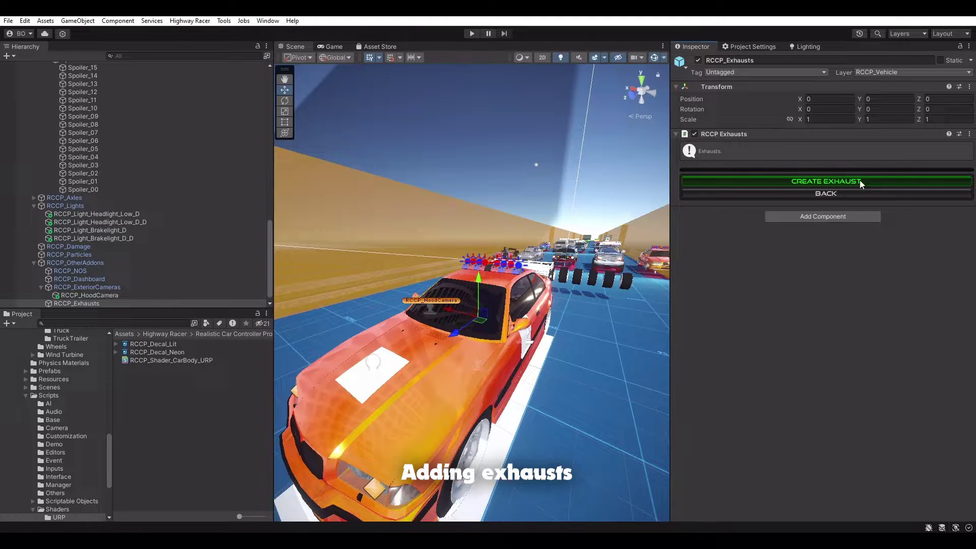
left_click(859, 180)
left_click(652, 96)
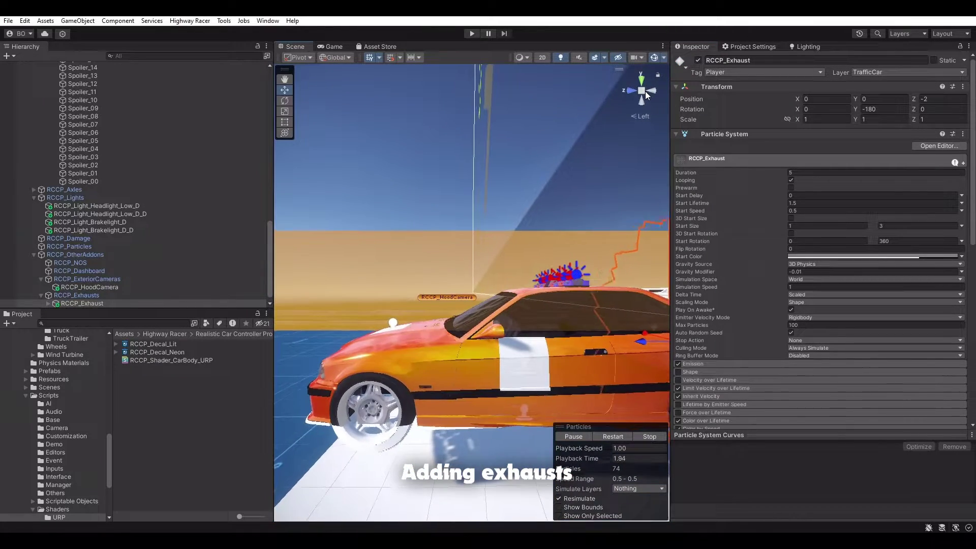
left_click_drag(534, 318, 445, 355)
left_click(655, 91)
right_click_drag(444, 354, 653, 383)
left_click_drag(582, 362, 575, 323, "alt")
scroll(853, 307, "down", 5)
scroll(853, 307, "down", 3)
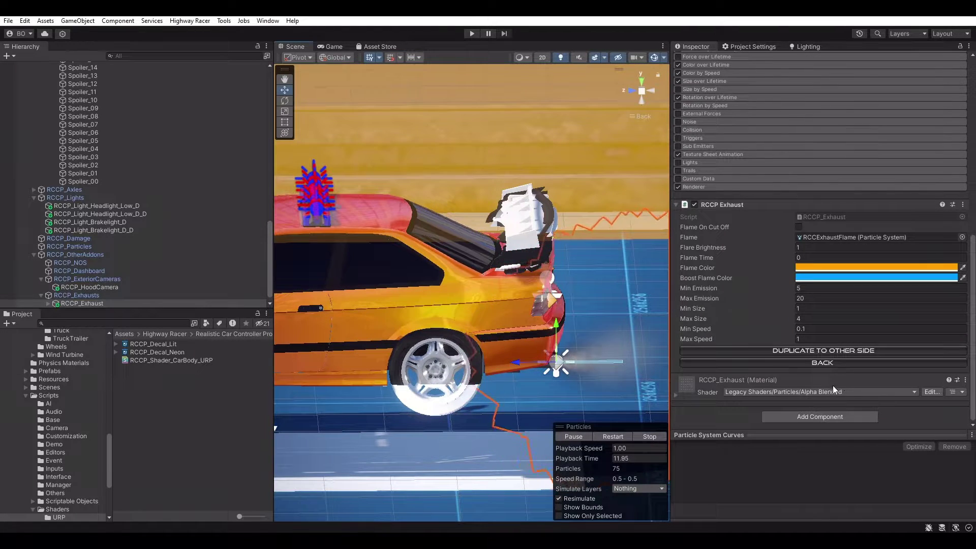
left_click(822, 363)
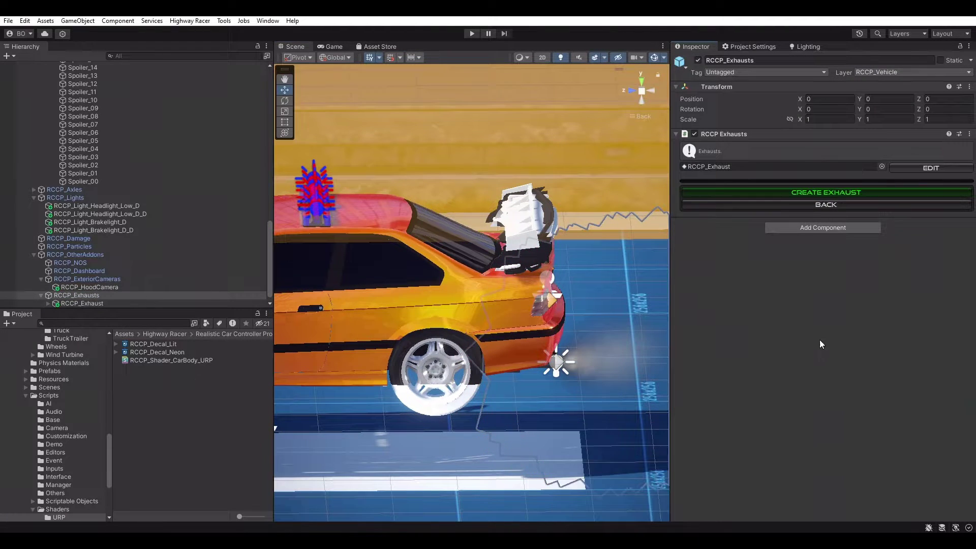
left_click(807, 207)
left_click(819, 279)
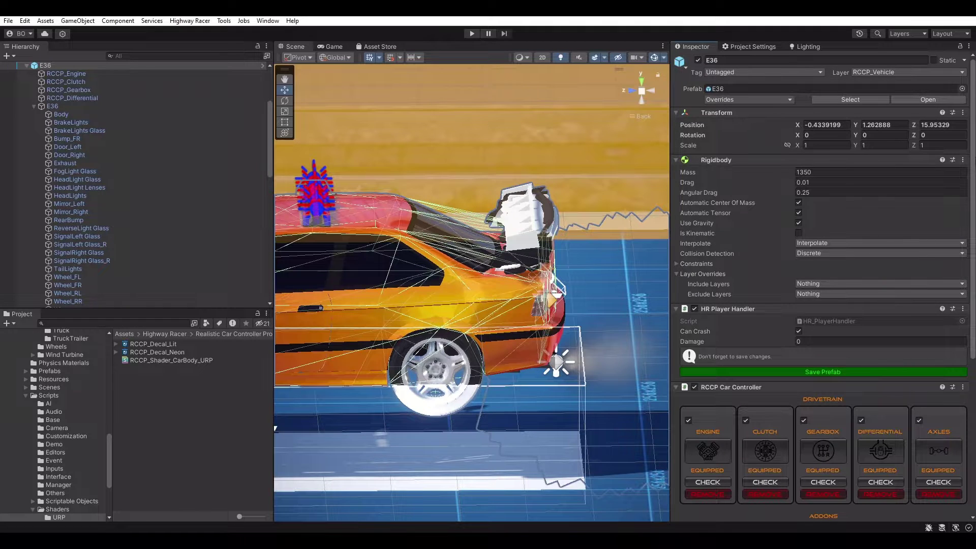
- Run the check on the Engine, Clutch, Gearbox, Differential and Axles drivetrain components
scroll(929, 174, "down", 7)
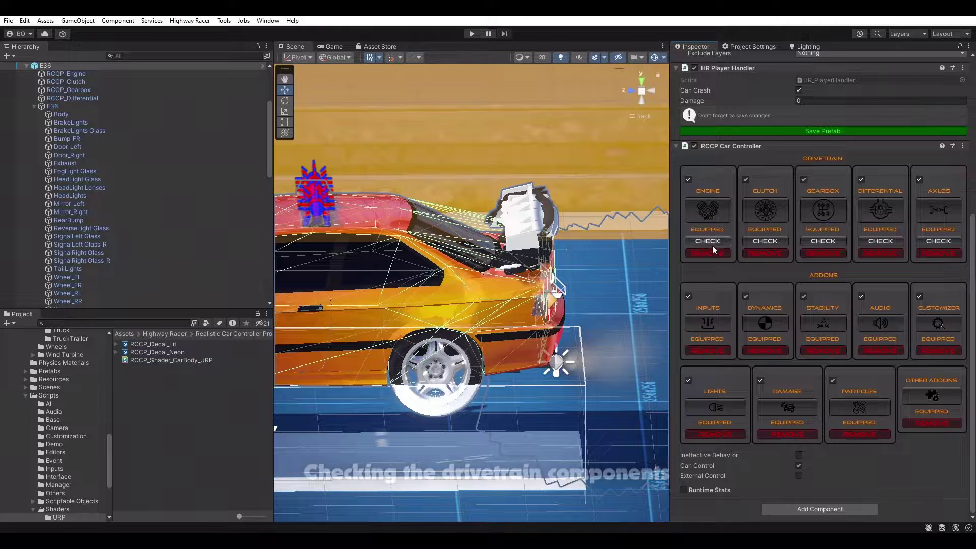
left_click(712, 242)
scroll(770, 366, "down", 5)
left_click(755, 288)
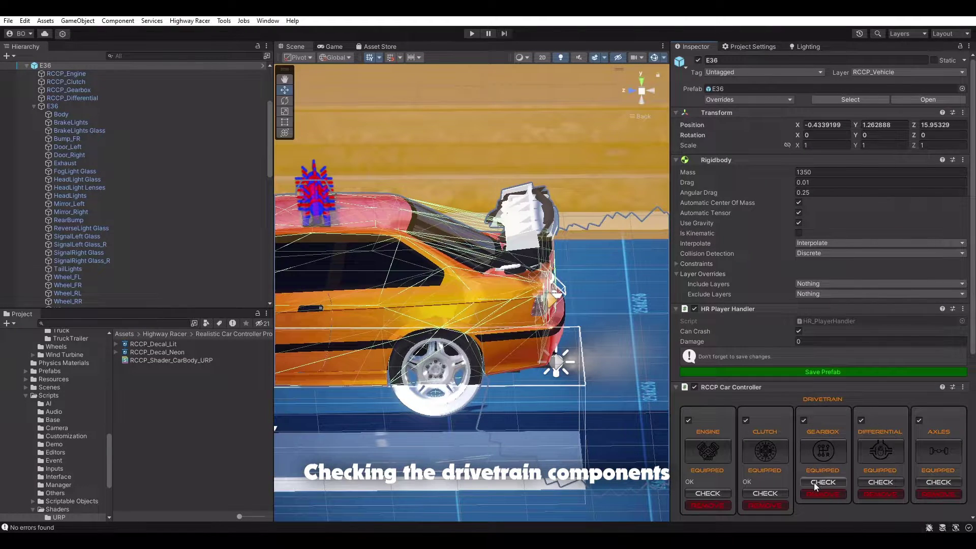
left_click(817, 481)
left_click(877, 481)
left_click(929, 481)
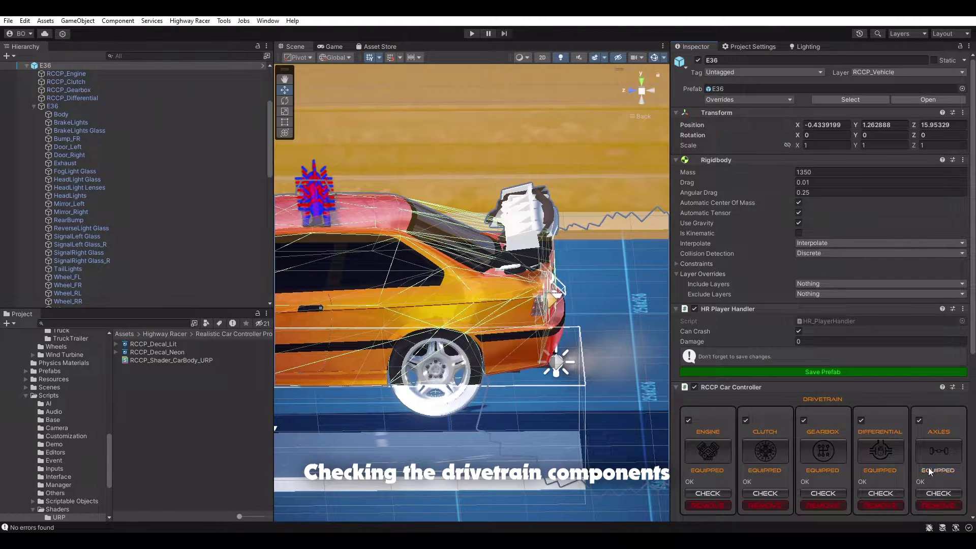
- Review the Audio and Particles addons of the E36, returning to the car controller after each
scroll(926, 470, "down", 5)
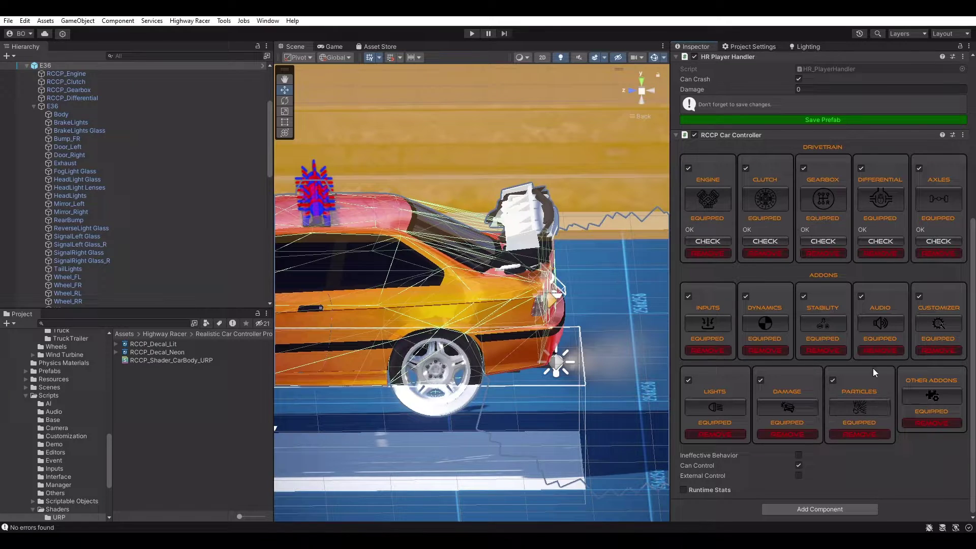
left_click(872, 324)
left_click(863, 338)
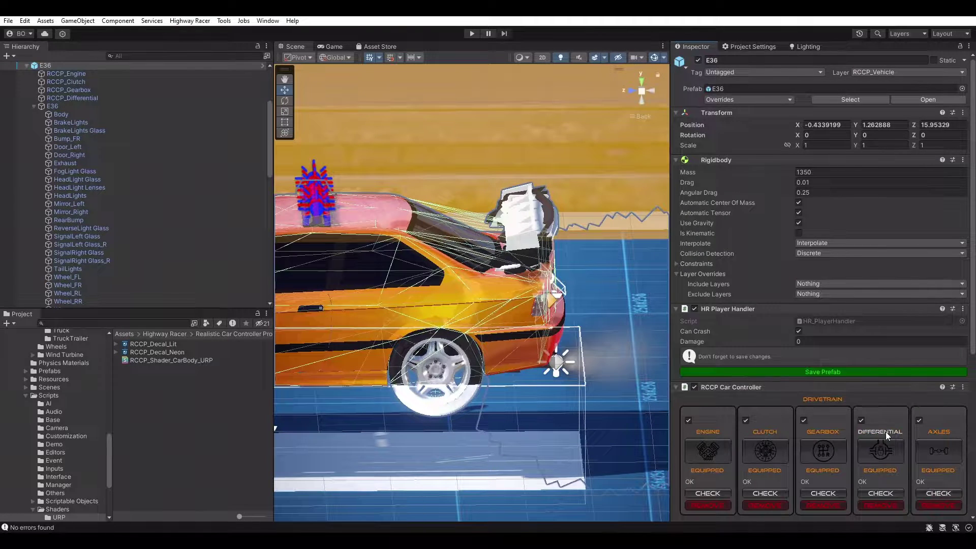
scroll(886, 431, "down", 5)
left_click(852, 440)
left_click(820, 223)
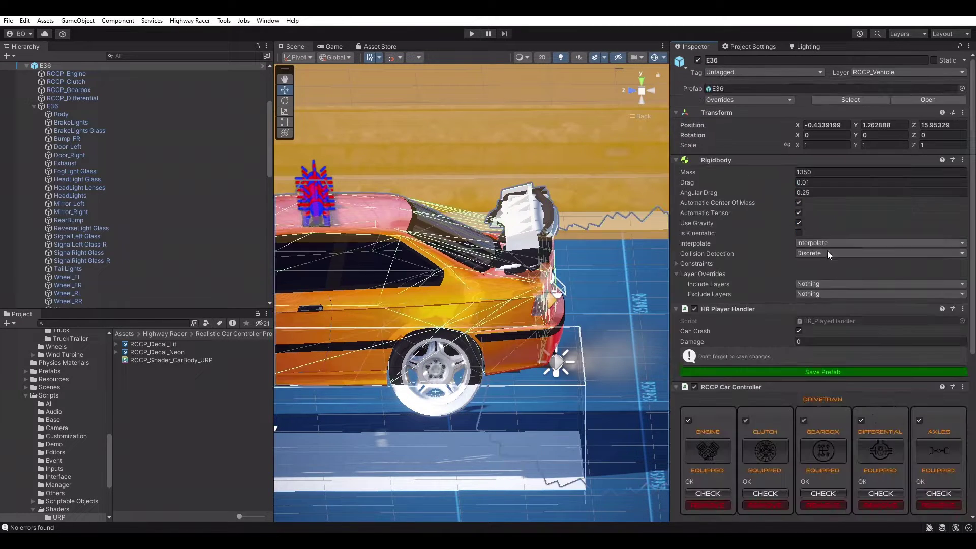
- Save the E36's changes to its prefab from the HR Player Handler component
scroll(871, 419, "down", 5)
scroll(864, 396, "up", 7)
left_click_drag(559, 303, 625, 278, "alt")
left_click(640, 94)
scroll(640, 97, "down", 6)
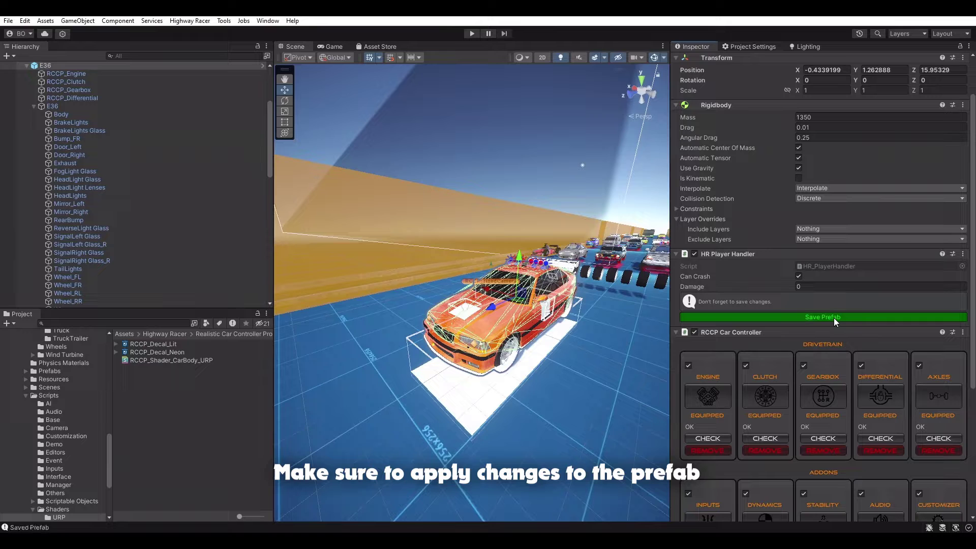
left_click_drag(599, 307, 611, 305, "alt")
scroll(611, 304, "up", 3)
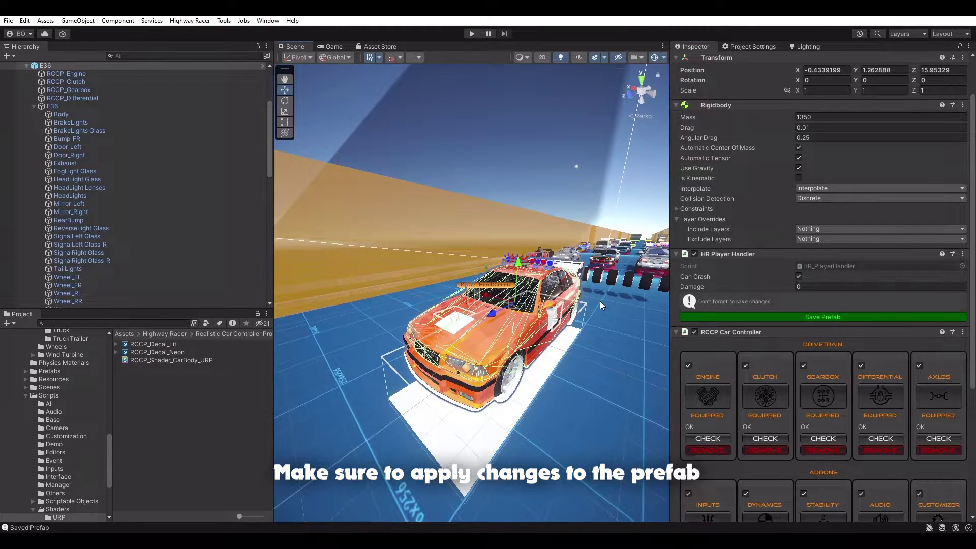
- Locate the HighwayMainMenu scene through the Build Settings scene list and open it
key("ctrl+shift+b")
left_click(408, 211)
left_click(187, 409)
double_click(187, 412)
left_click(482, 299)
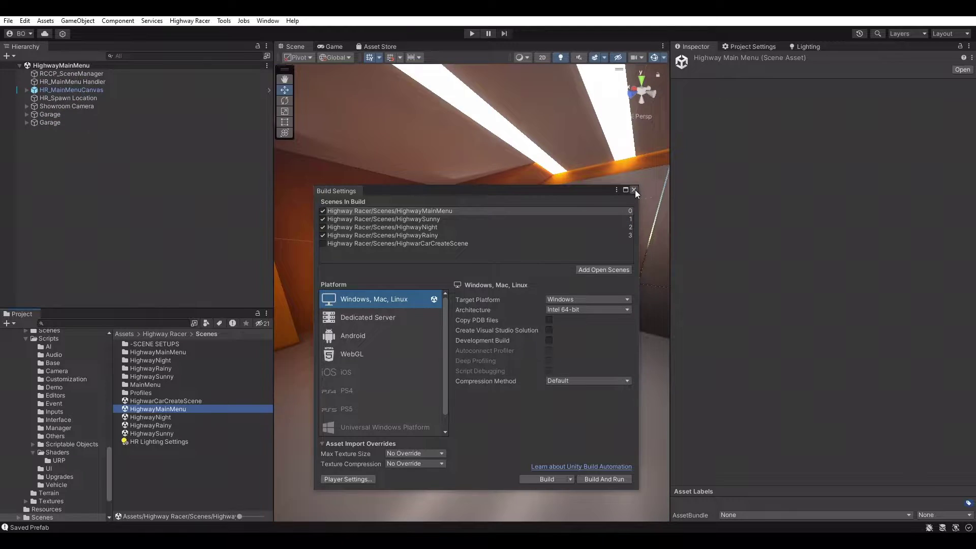
- Close the Build Settings and run the HighwayMainMenu scene in the Game view
left_click(634, 189)
left_click(330, 46)
left_click(471, 33)
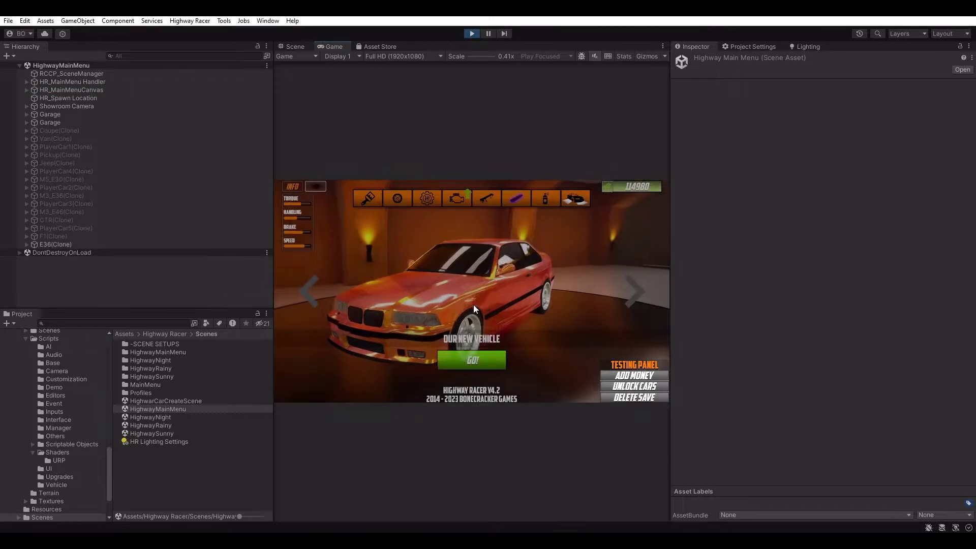
- Buy and try the white, black, red, blue and light blue body paints on the E36
left_click(367, 198)
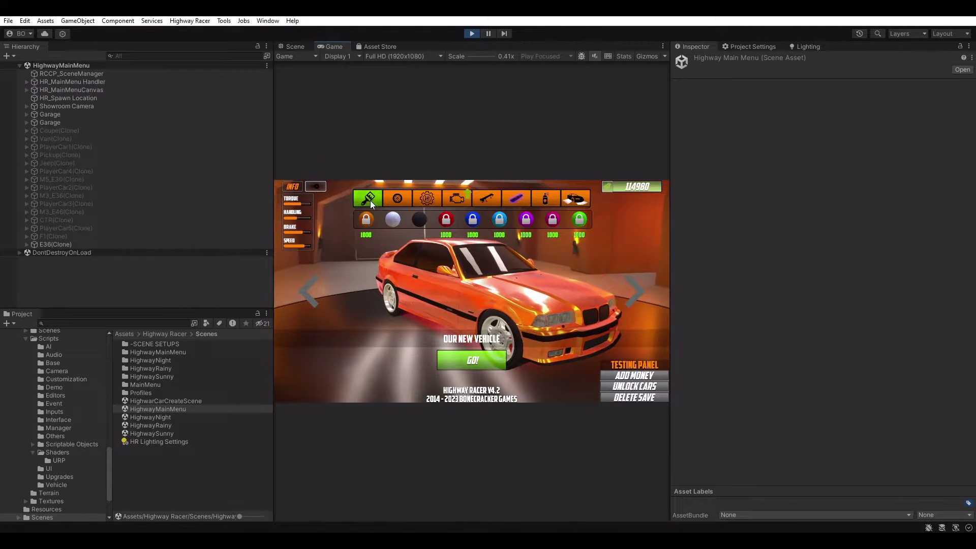
left_click(392, 219)
left_click(420, 220)
left_click(446, 219)
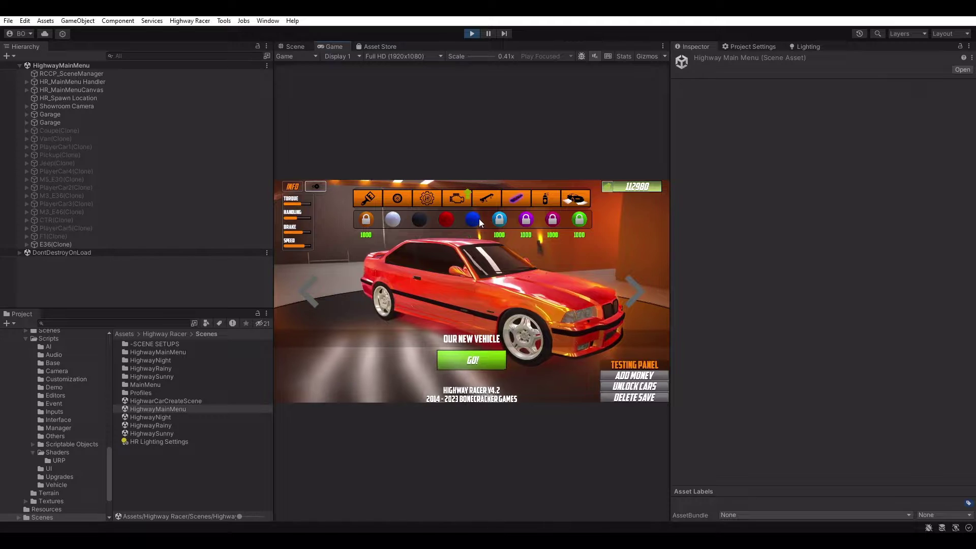
left_click(473, 219)
left_click(499, 219)
left_click(526, 219)
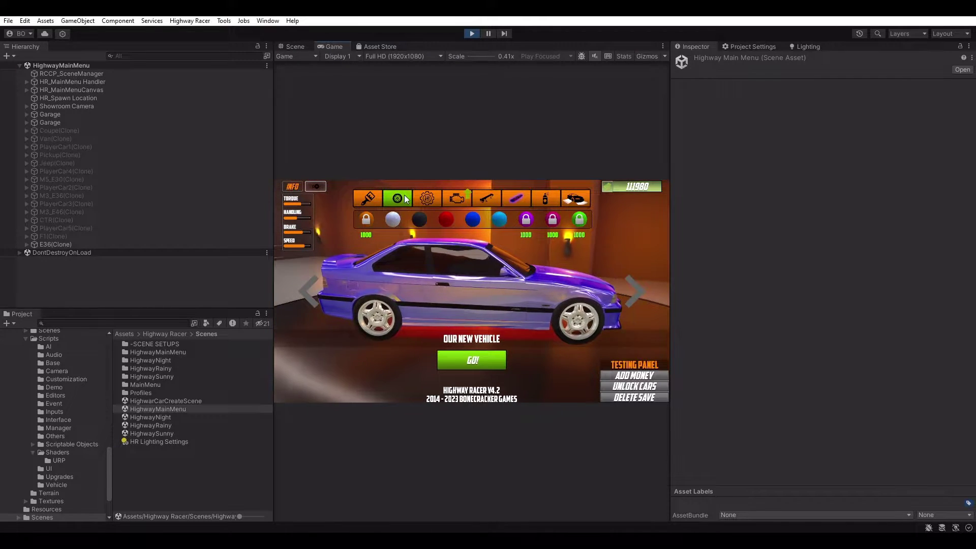
- Buy and fit several wheel designs on the E36, checking the camber and suspension settings in between
left_click(397, 198)
left_click(473, 221)
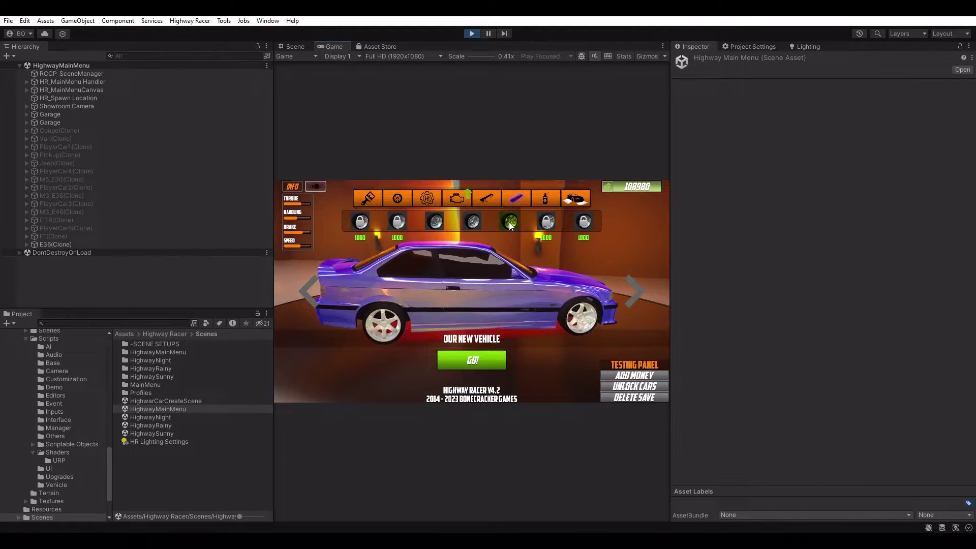
left_click(509, 222)
left_click(433, 200)
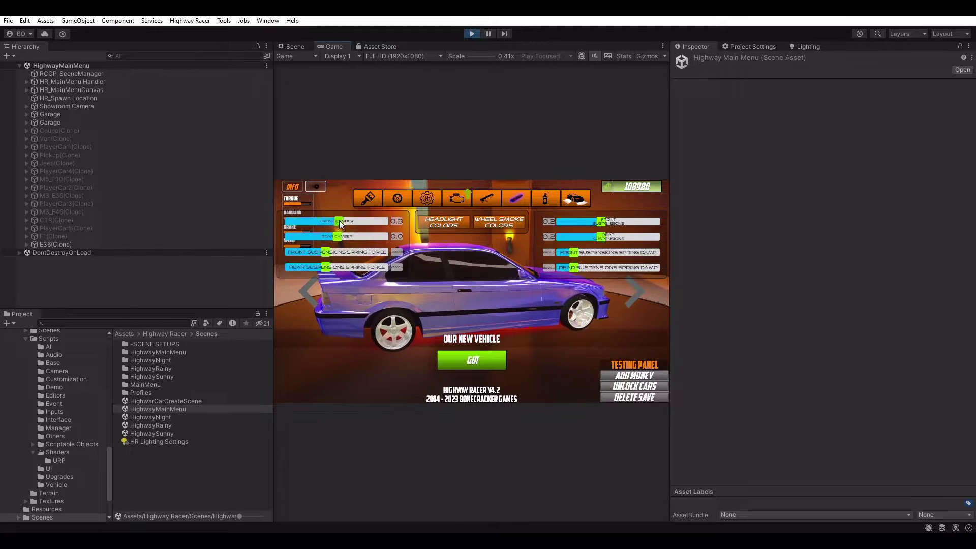
left_click(401, 200)
left_click(544, 222)
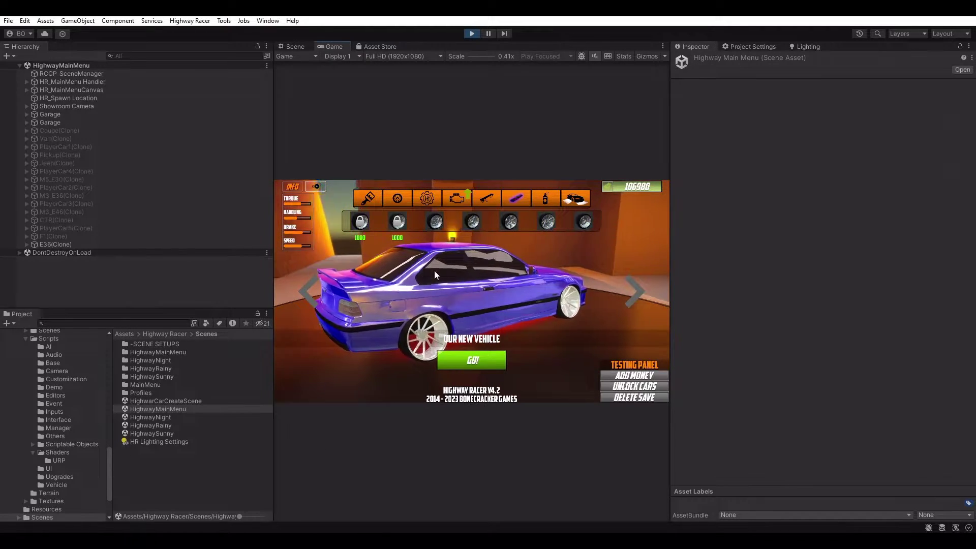
- Upgrade the E36's engine and handling to level 5
left_click(457, 198)
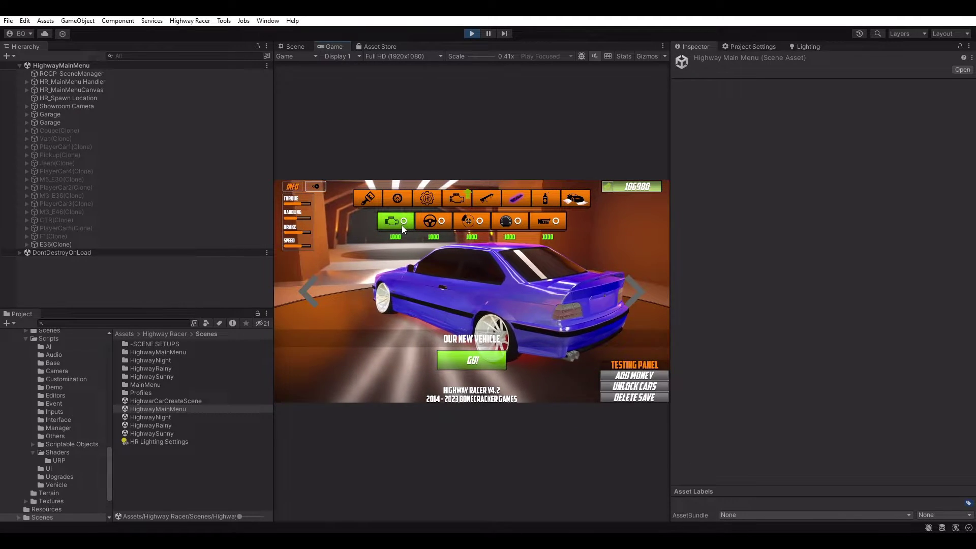
left_click(401, 224)
left_click(402, 225)
left_click(401, 225)
left_click(402, 225)
left_click(402, 224)
left_click(443, 227)
left_click(444, 227)
left_click(443, 226)
left_click(443, 227)
left_click(443, 226)
- Upgrade the E36's brakes and speed to level 5, and its nitro to level 1
left_click(472, 225)
left_click(472, 224)
left_click(472, 224)
left_click(473, 225)
left_click(473, 225)
left_click(512, 224)
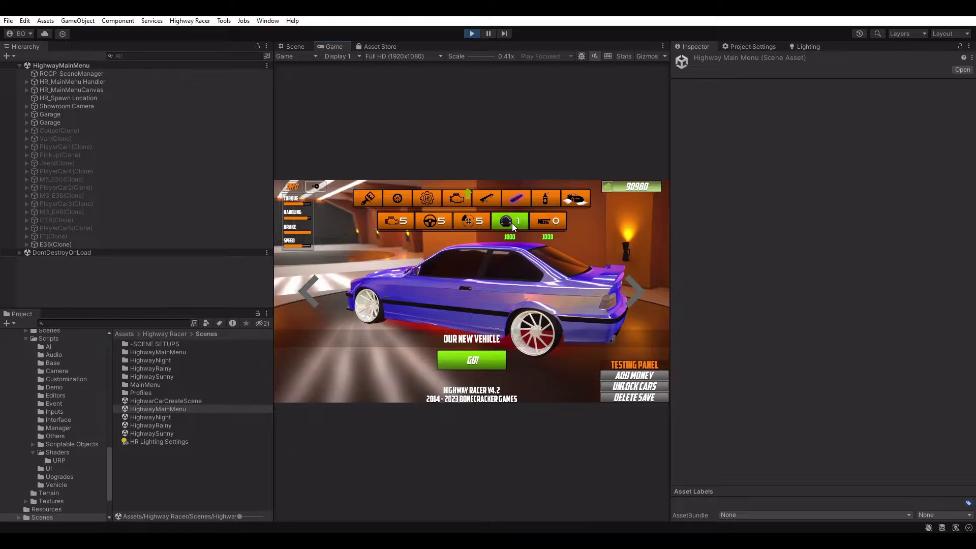
left_click(511, 223)
left_click(512, 224)
left_click(512, 223)
left_click(511, 224)
left_click(551, 223)
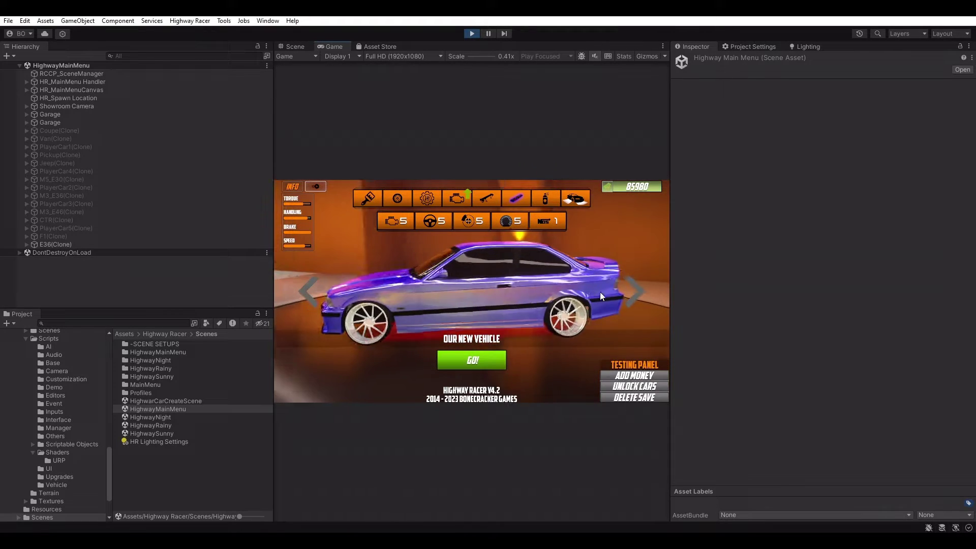
- Try spoilers 5 and 6 on the E36 and leave spoiler 5 fitted
left_click(480, 199)
left_click(519, 226)
left_click(561, 223)
left_click(522, 221)
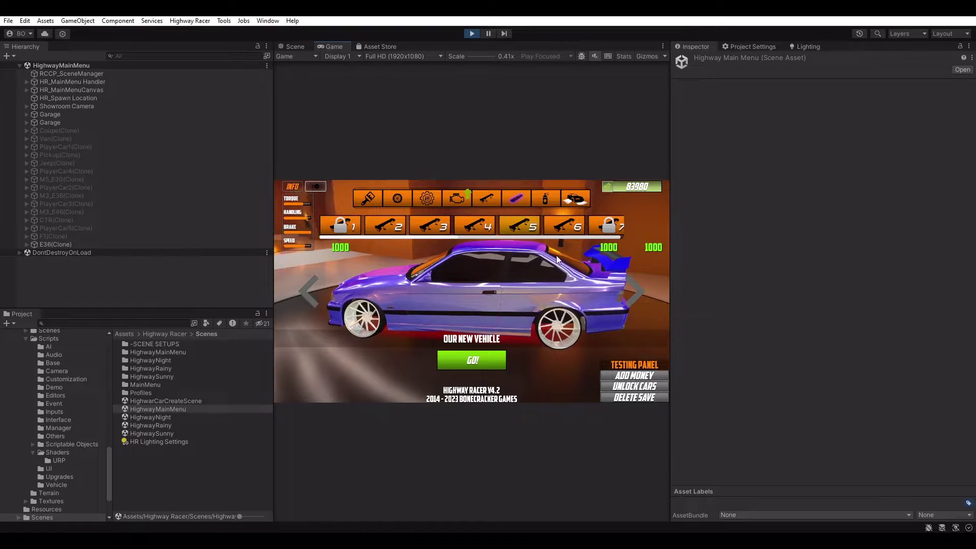
- Try the sirens on the E36 and buy decals for it, including the drift lettering on the hood
left_click(516, 198)
left_click(446, 228)
left_click(487, 224)
left_click(543, 200)
left_click(416, 225)
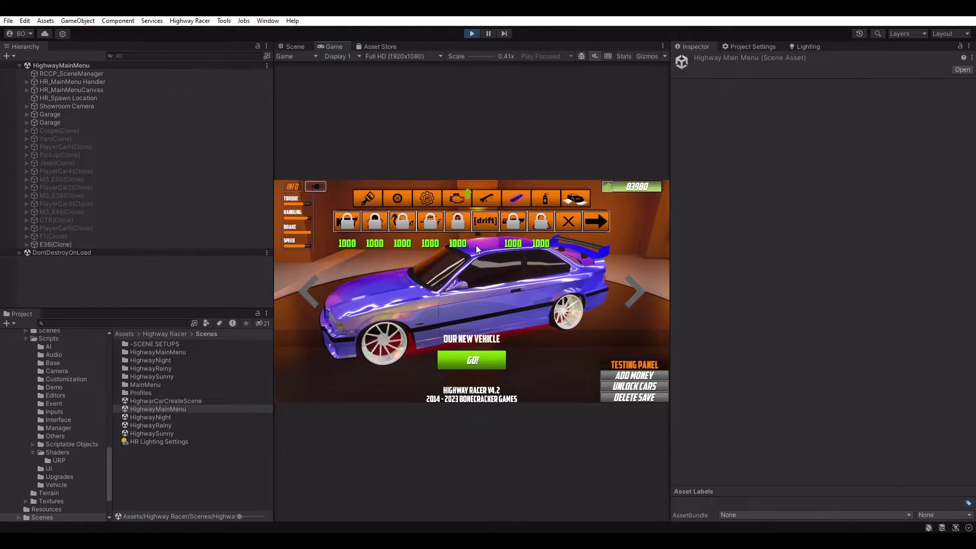
left_click(514, 224)
left_click(543, 223)
- Compare underbody neon colors on the E36 and fit the blue one, inspecting the car from several angles
left_click(576, 200)
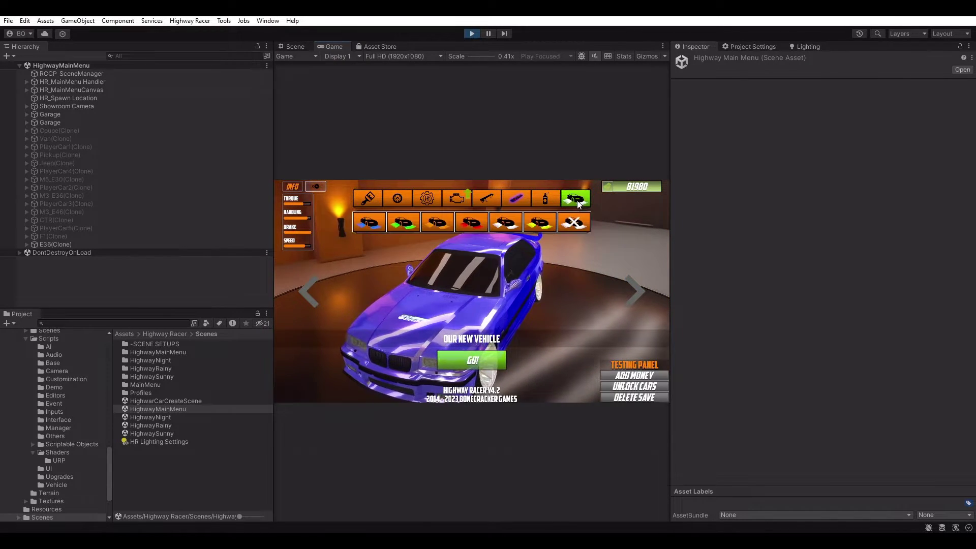
left_click(447, 231)
left_click(406, 226)
left_click(372, 226)
left_click(404, 226)
left_click_drag(362, 290, 594, 309)
left_click(371, 224)
left_click_drag(396, 284, 563, 288)
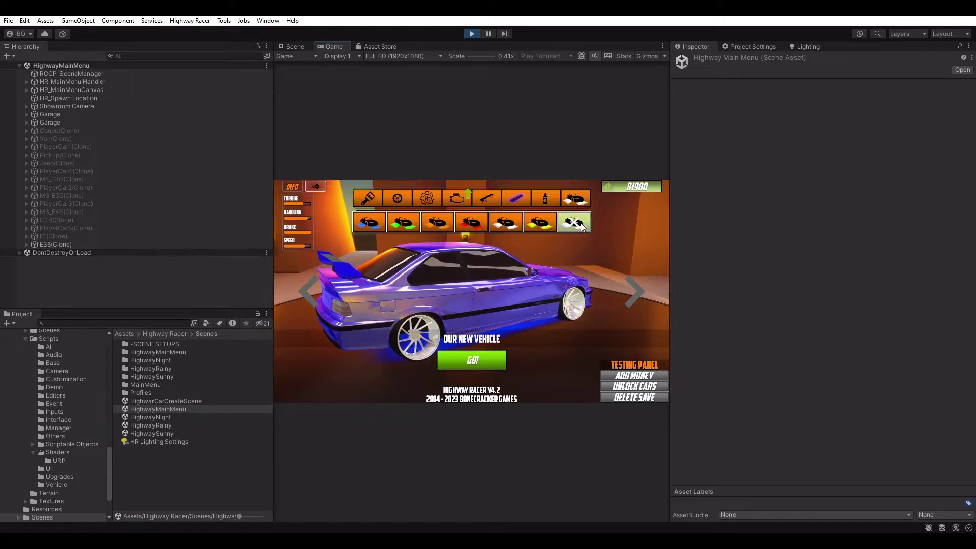
left_click_drag(416, 274, 542, 297)
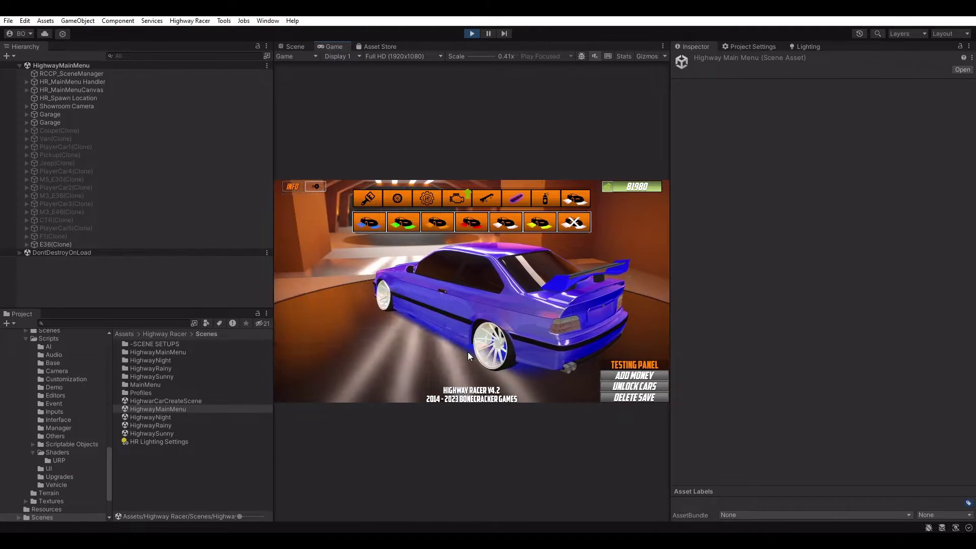
- Start a race with the E36 in One Way mode on the Night scene
left_click(468, 357)
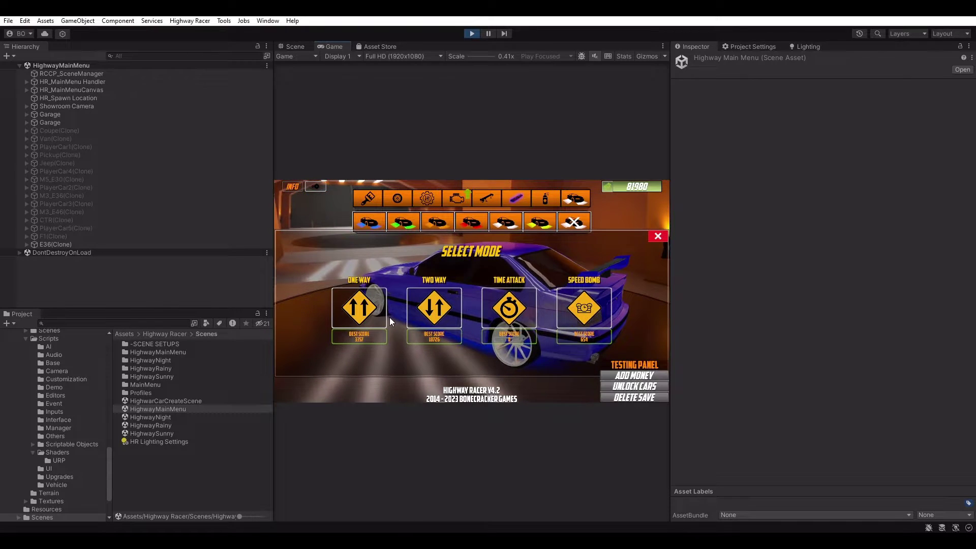
left_click(358, 313)
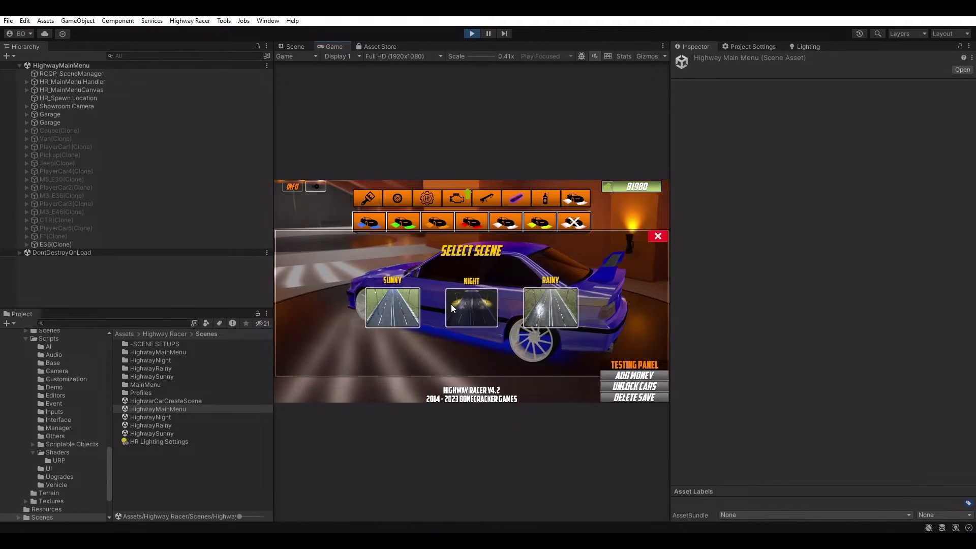
left_click(451, 304)
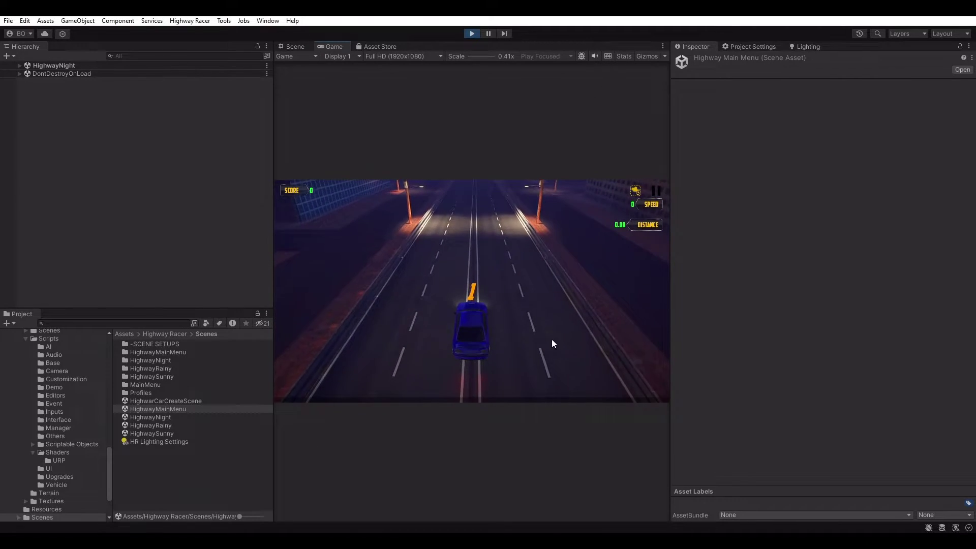
- Test-drive the E36 along the night highway, accelerating and weaving through the traffic
key("w")
key("d")
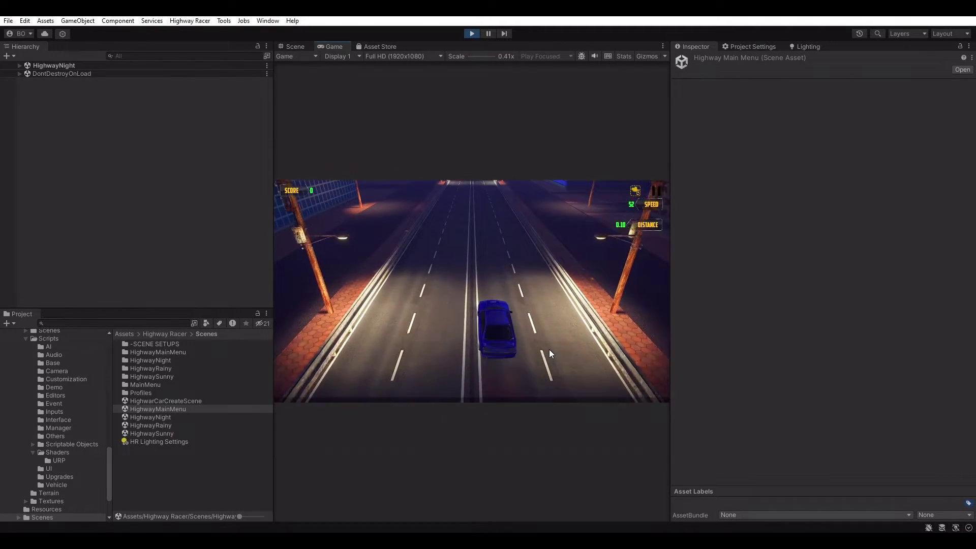
key("d")
key("a")
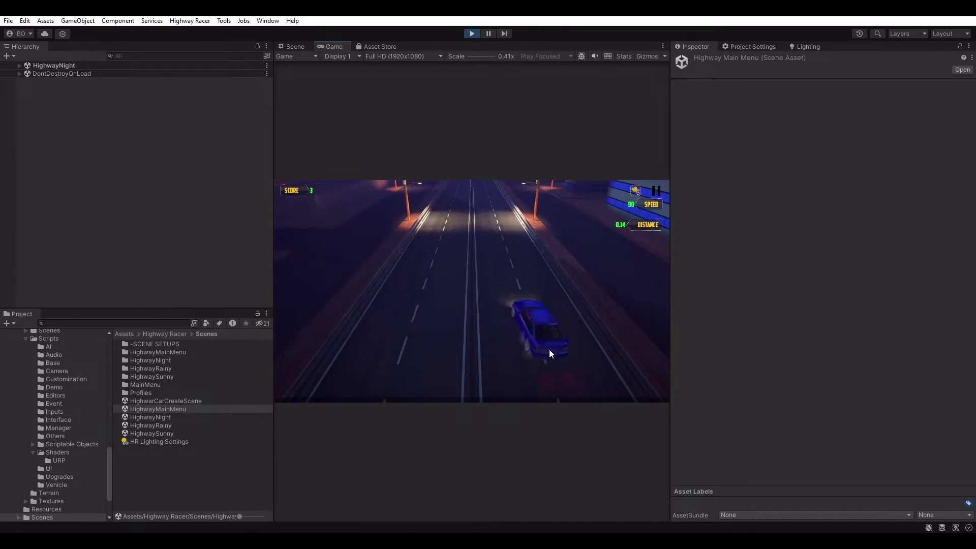
key("d")
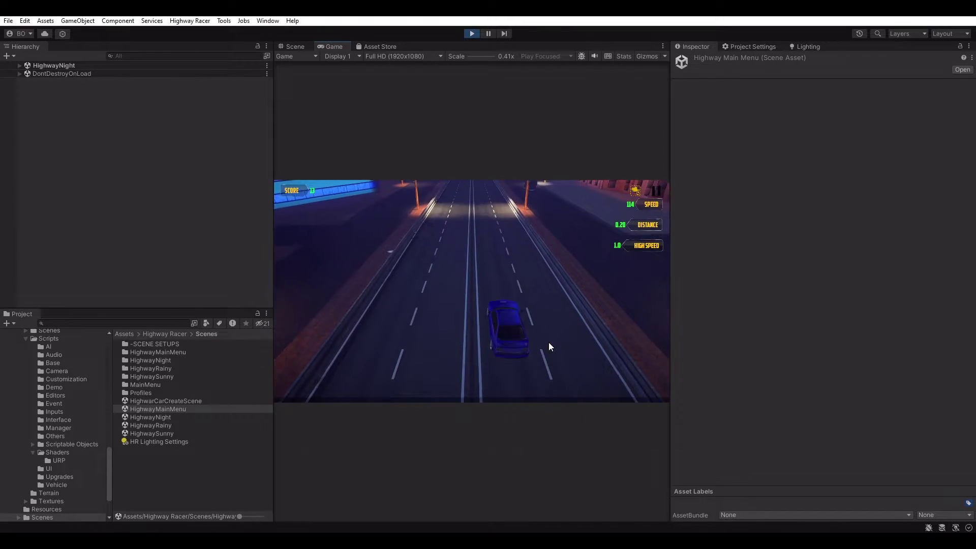
key("Left")
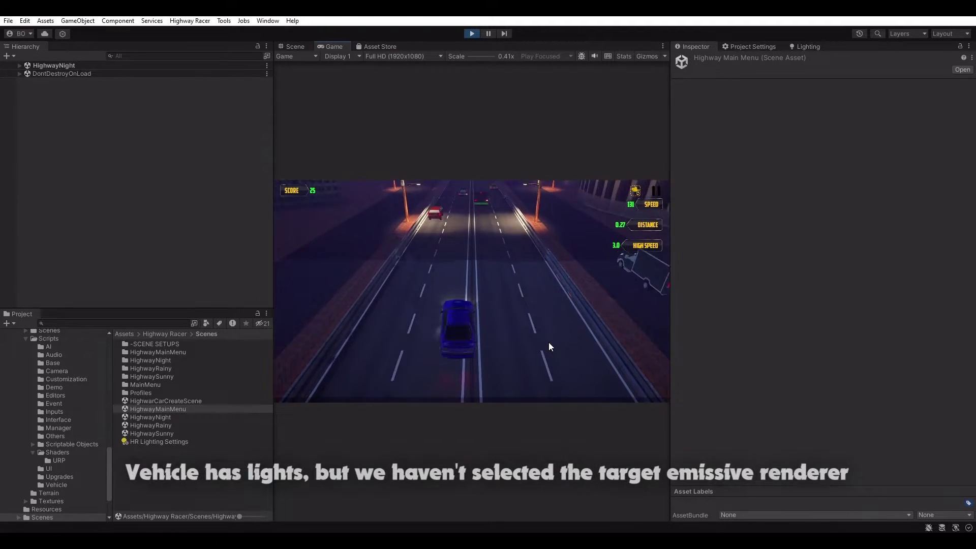
key("Left")
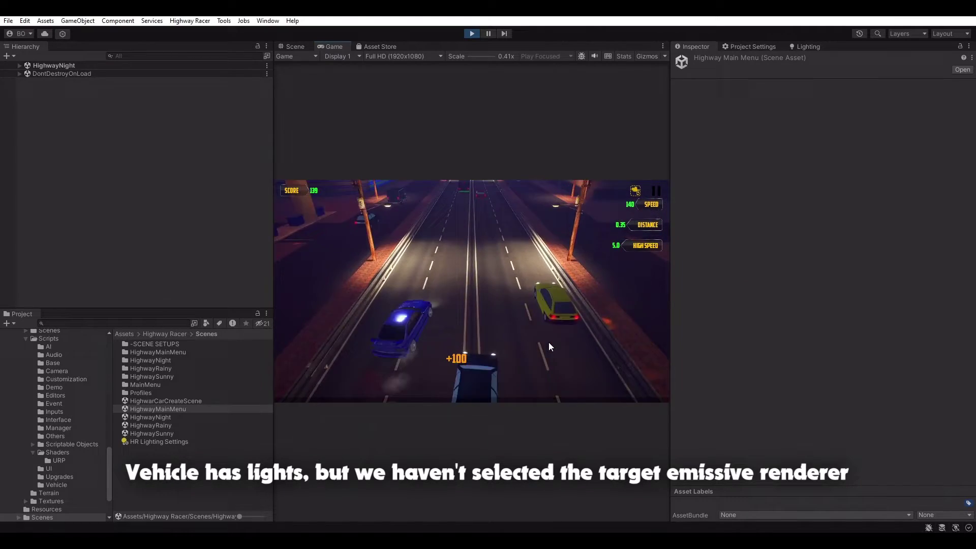
key("Right")
key("Left")
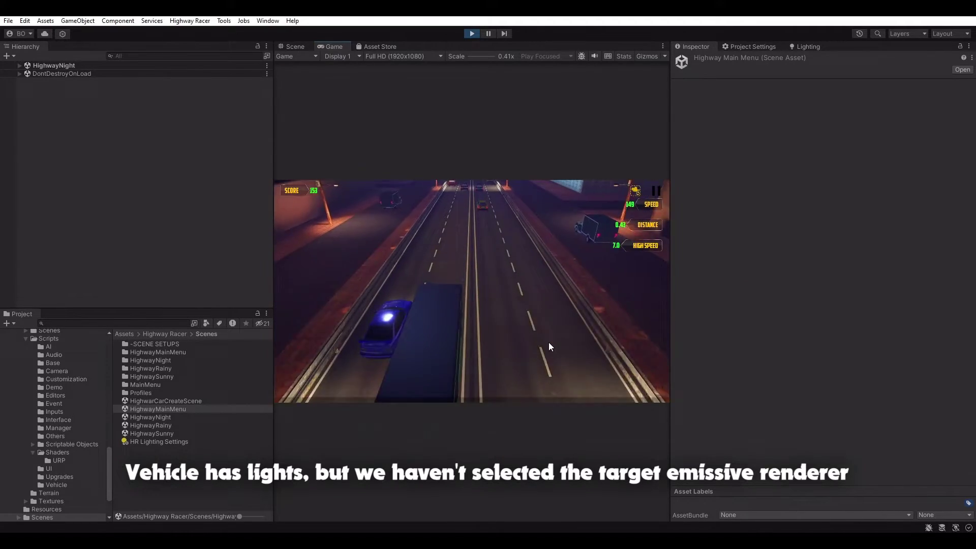
key("Right")
key("Left")
key("Right")
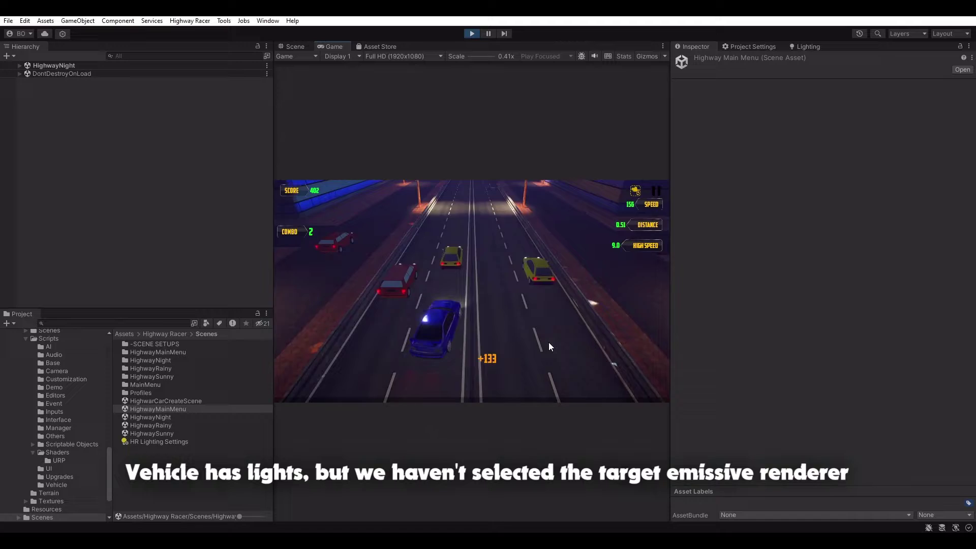
key("Left")
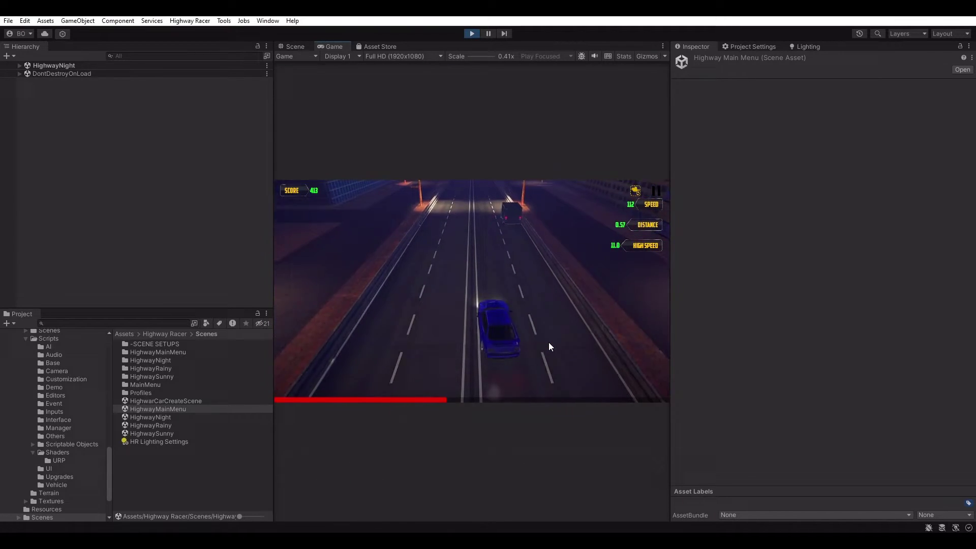
- Check the chase and hood camera views while driving on until the race ends
key("Right")
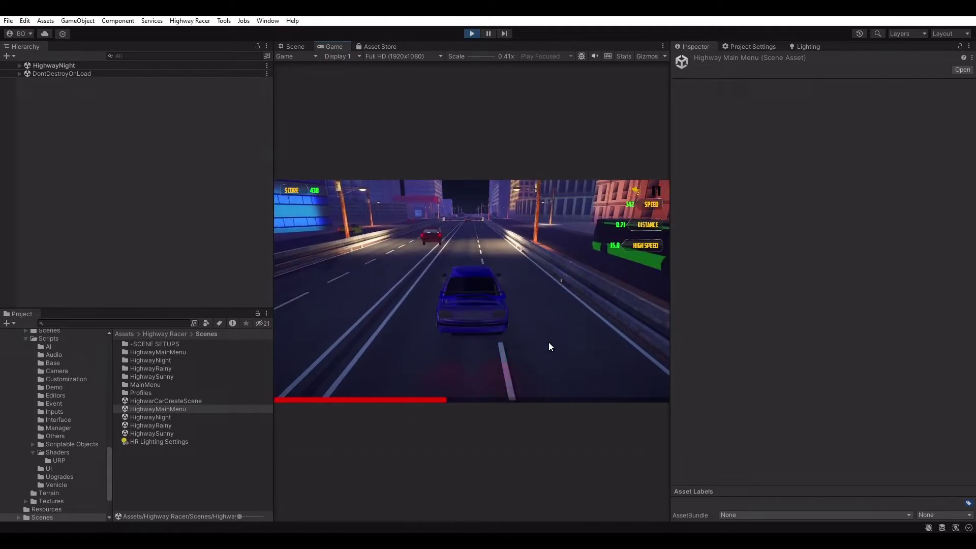
key("c")
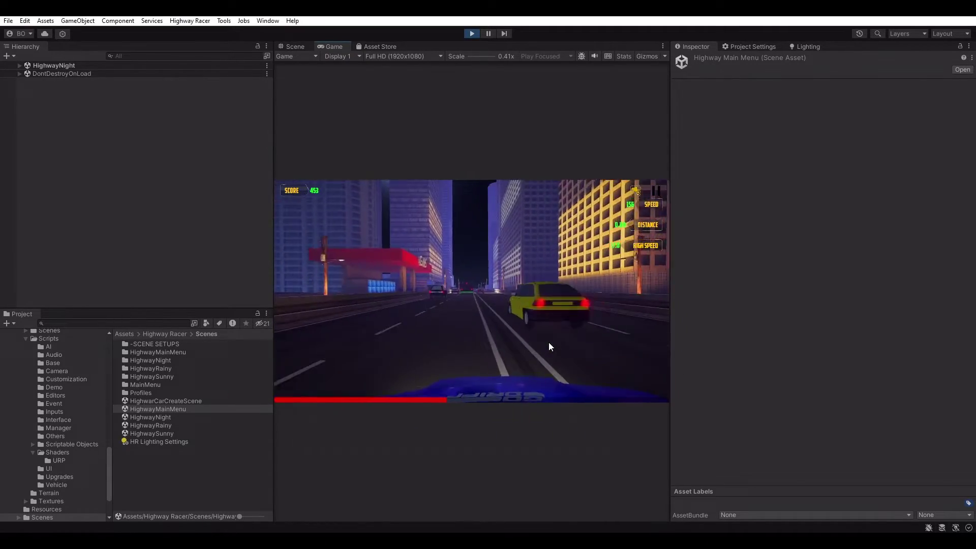
key("Right")
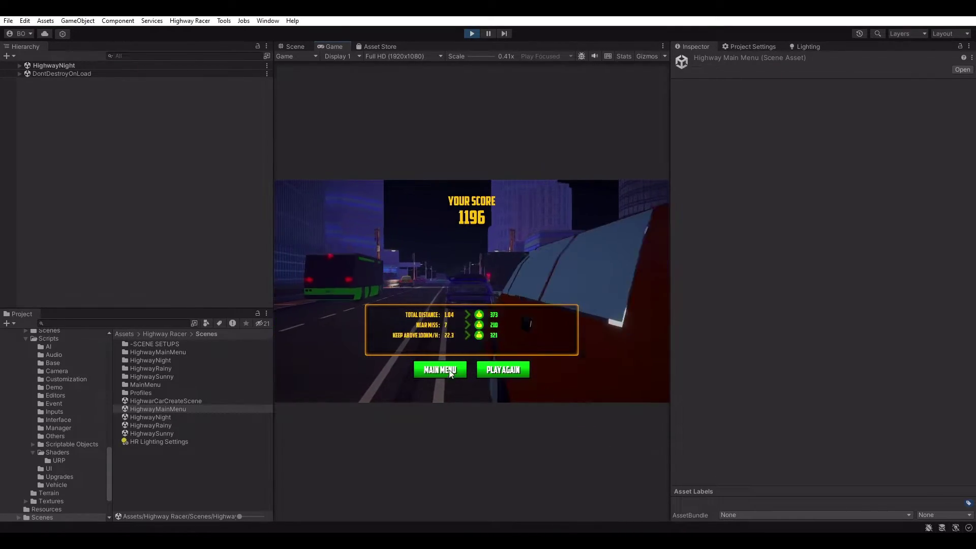
- Return to the main menu, stop play mode and open HighwarCarCreateScene in the Scene view
left_click(450, 374)
left_click(472, 34)
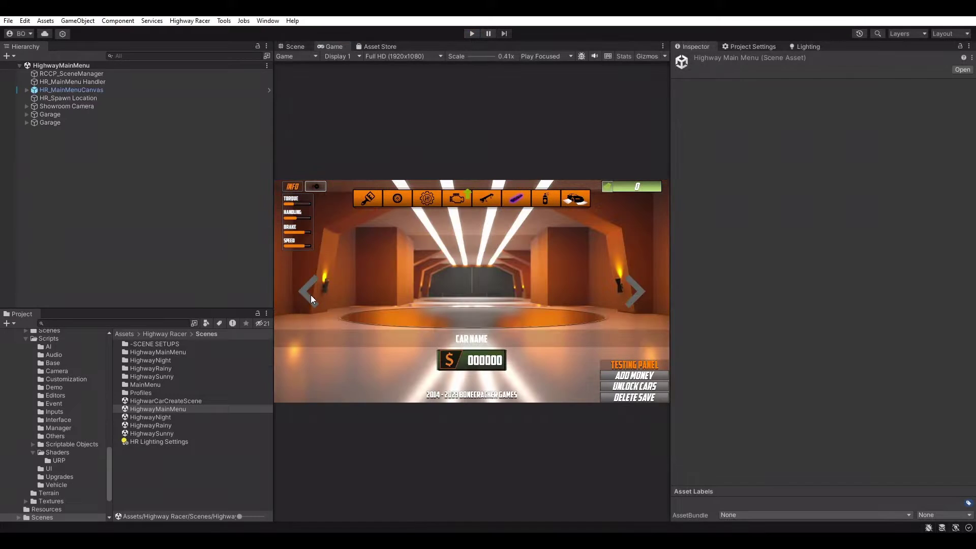
double_click(188, 401)
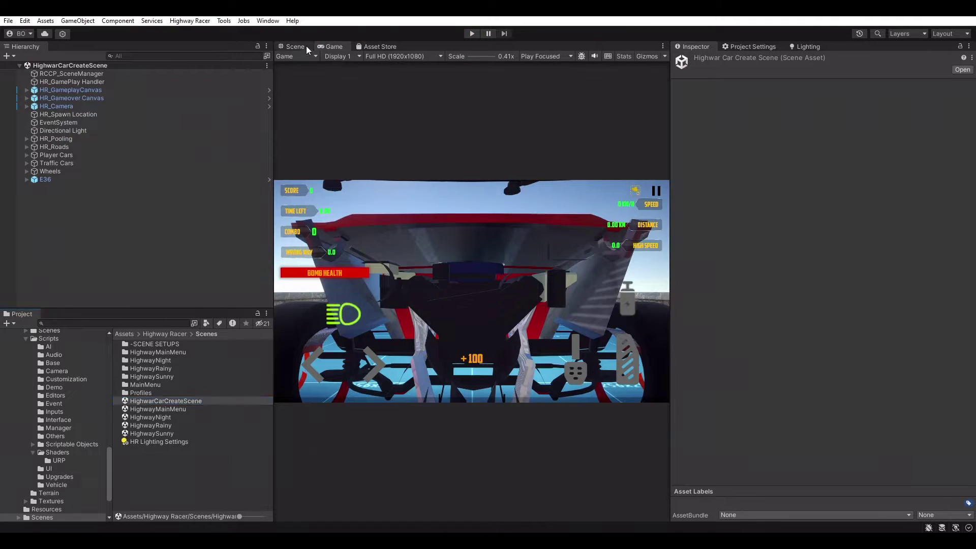
left_click(306, 46)
- Select the BrakeLights Glass mesh at the rear of the E36
right_click_drag(575, 165, 456, 330)
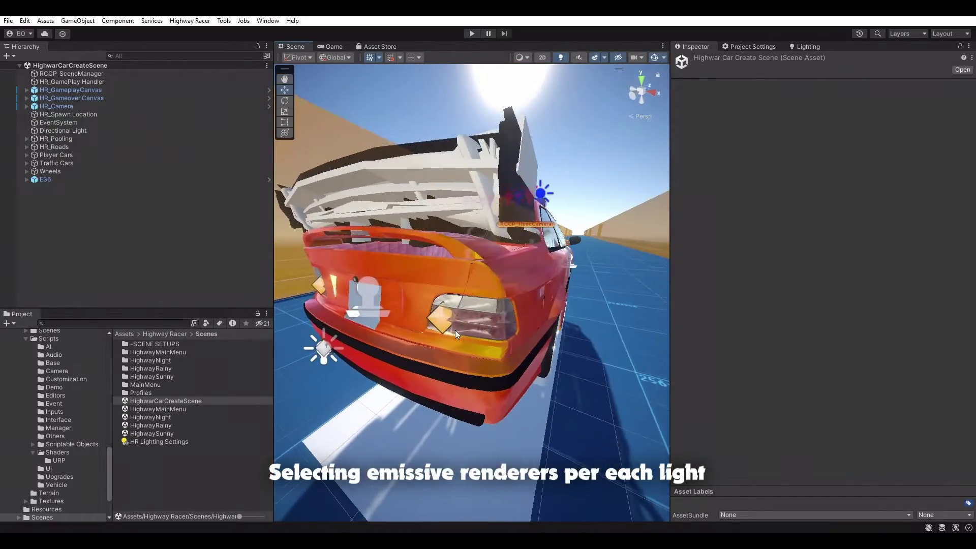
left_click(457, 331)
scroll(452, 318, "up", 3)
left_click(449, 304)
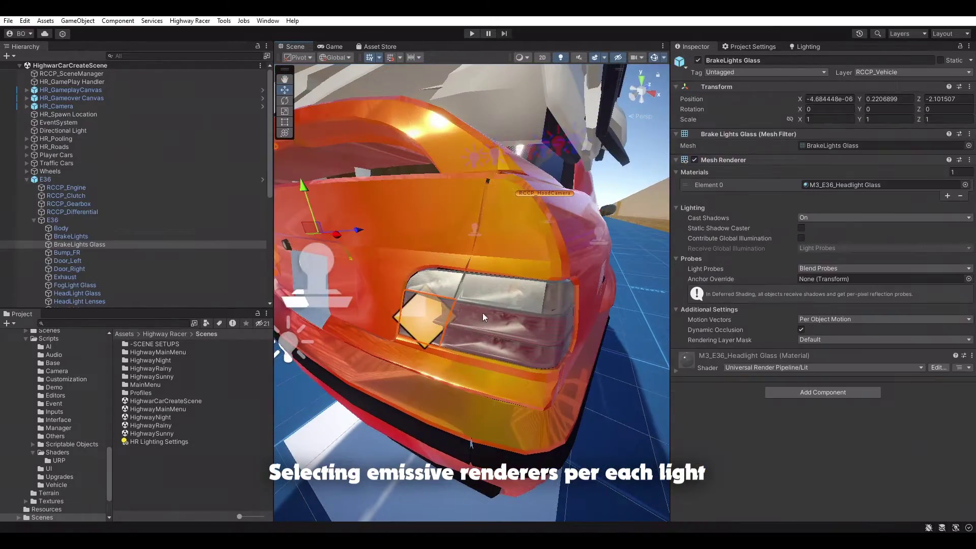
- Try moving the BrakeLights Glass upward to Y 0.318 and undo the move
right_click_drag(472, 310, 475, 316)
left_click_drag(361, 178, 362, 154)
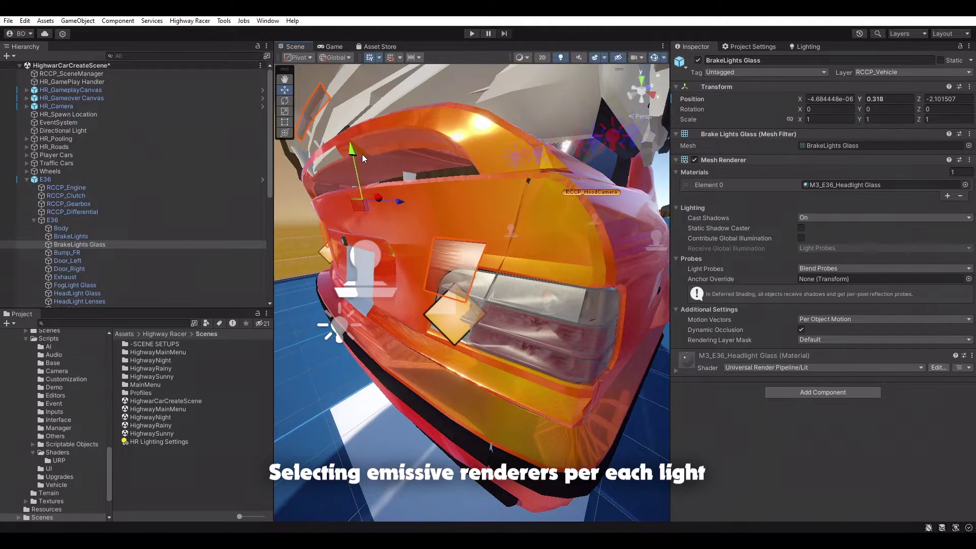
key("ctrl+z")
- Expand the M3_E36_Headlight Glass material and examine its surface inputs and emission settings
left_click(685, 368)
scroll(835, 398, "down", 5)
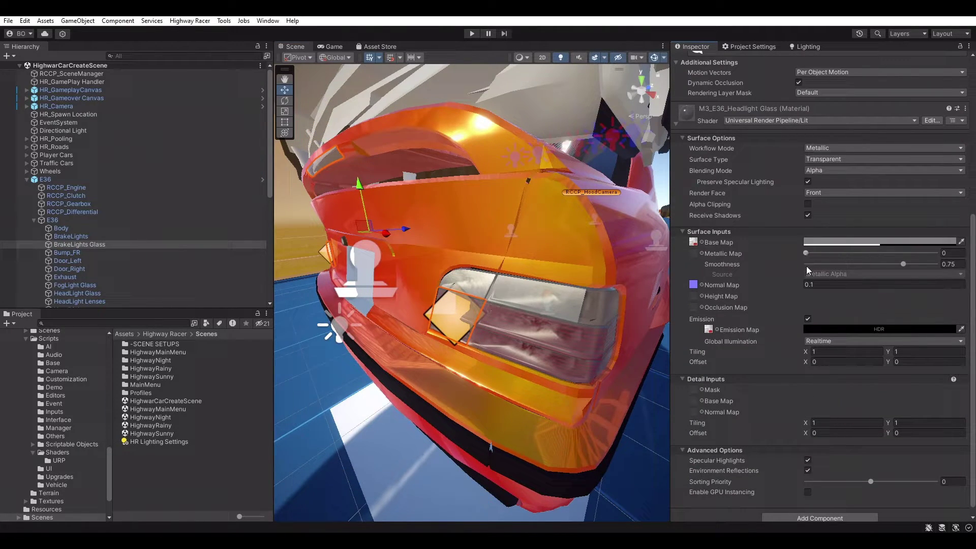
left_click(826, 329)
left_click_drag(874, 350, 651, 386)
- Assign the BrakeLights Glass mesh as the emissive renderer of the RCCP_Light_Brakelight_D light and check the reference
left_click(457, 319)
right_click_drag(457, 321, 556, 298)
left_click(553, 298)
left_click(554, 297)
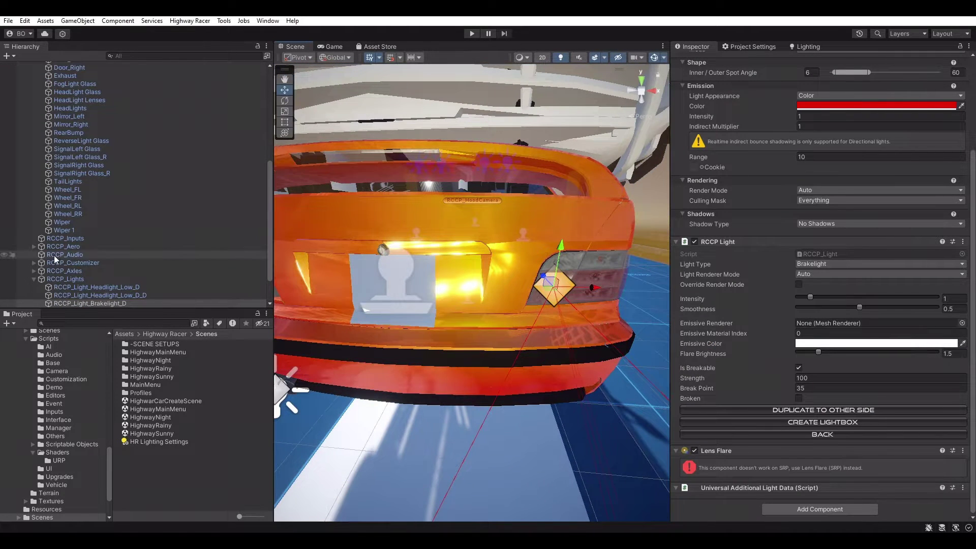
scroll(245, 192, "up", 5)
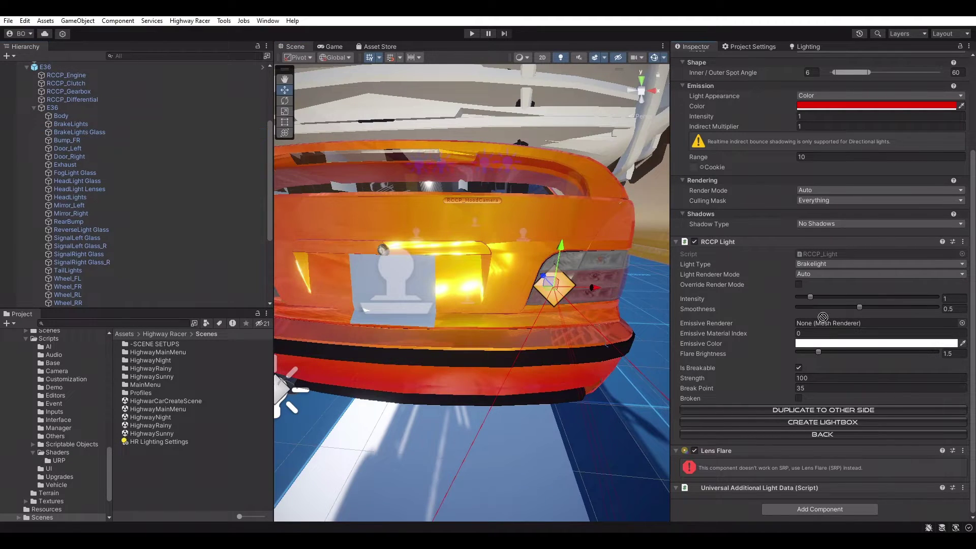
double_click(834, 328)
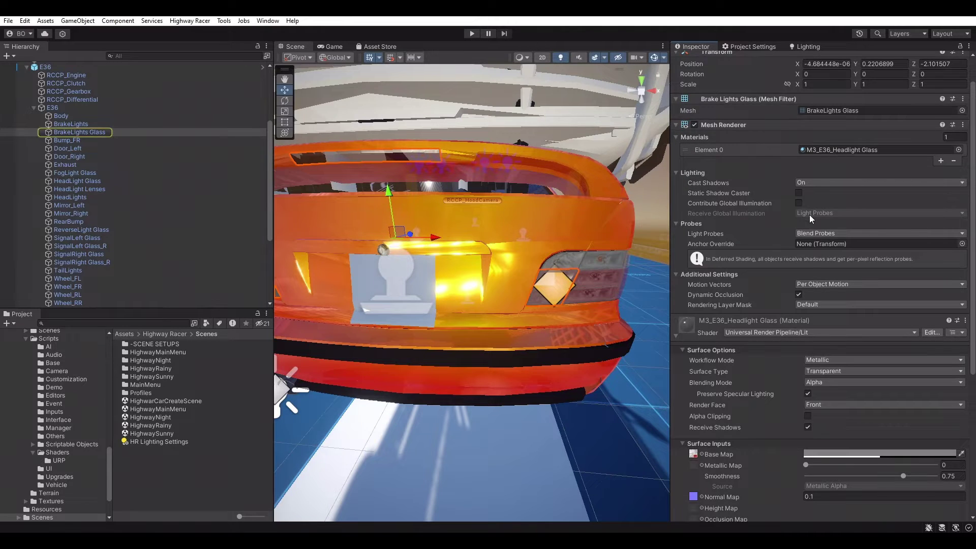
key("ctrl+z")
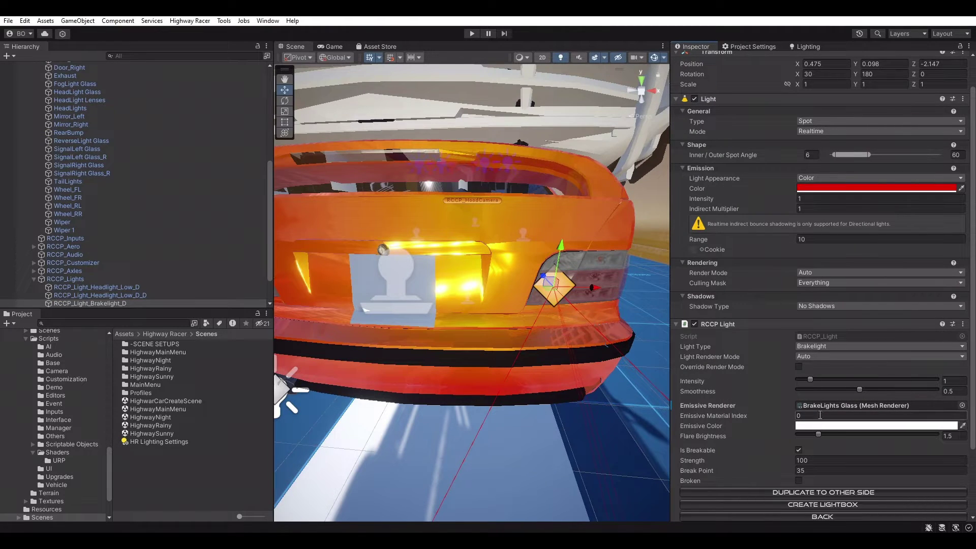
- Save the E36 vehicle's changes to its prefab from the HR Player Handler component
scroll(481, 301, "down", 10)
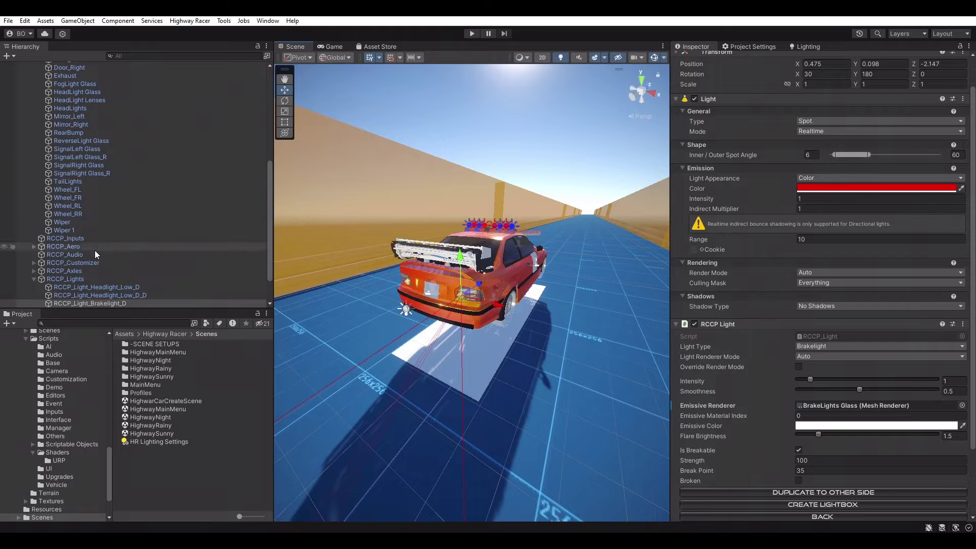
scroll(97, 253, "up", 5)
left_click(804, 339)
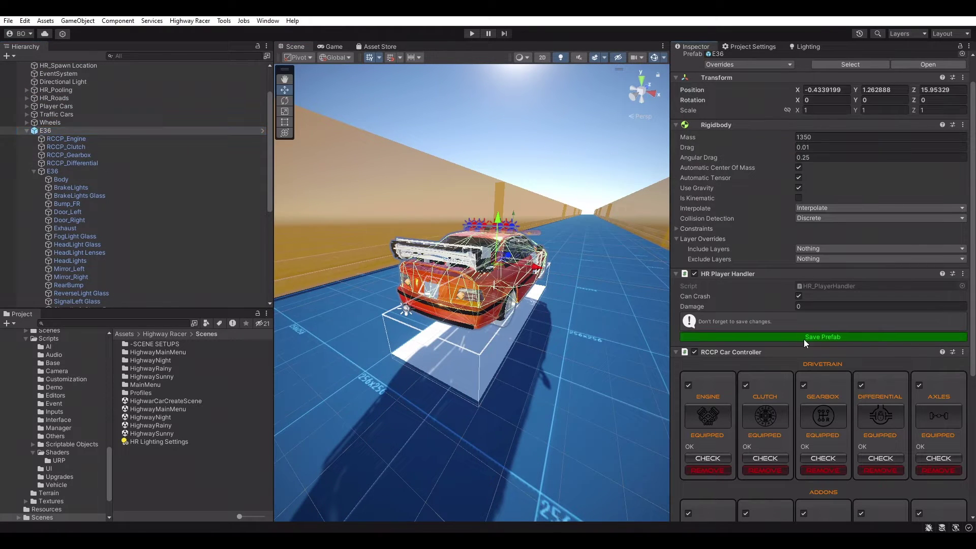
- Open the HighwayNight scene from the build scene list and test the E36's brake lights there in play mode
key("ctrl+shift+b")
left_click(428, 227)
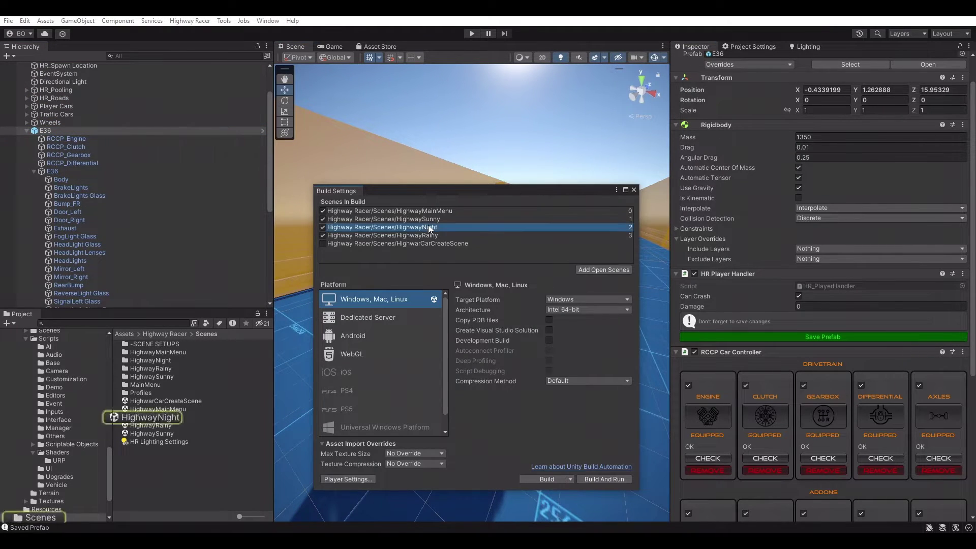
double_click(172, 419)
left_click(485, 295)
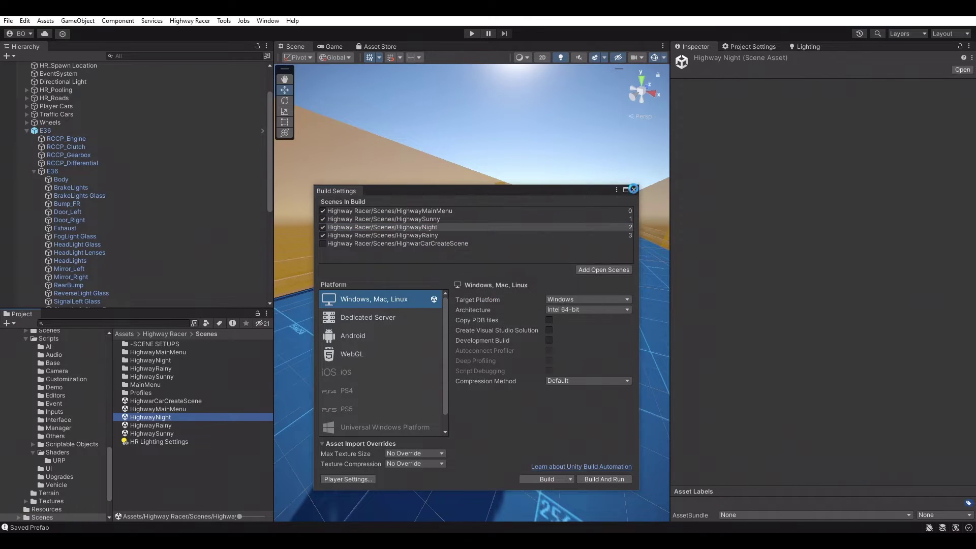
left_click(634, 190)
left_click(476, 34)
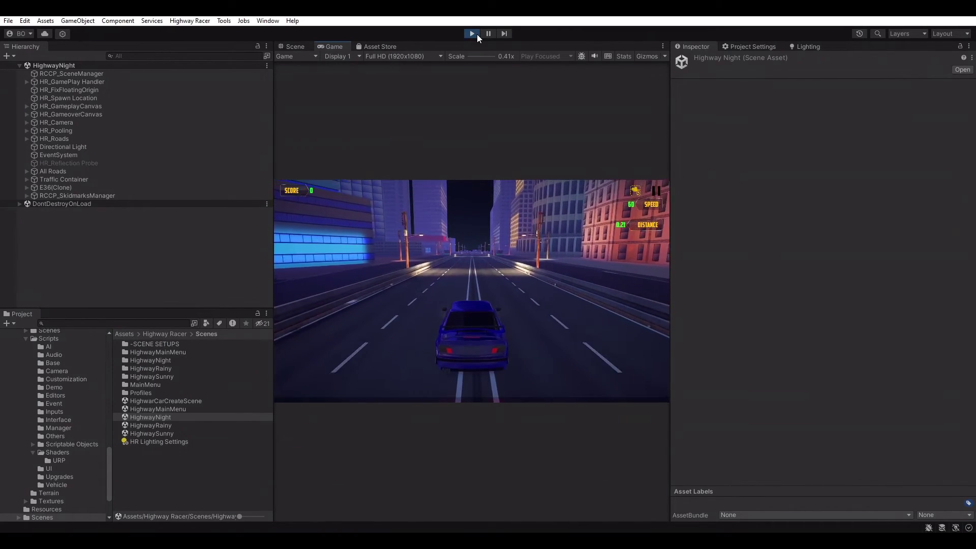
left_click(477, 34)
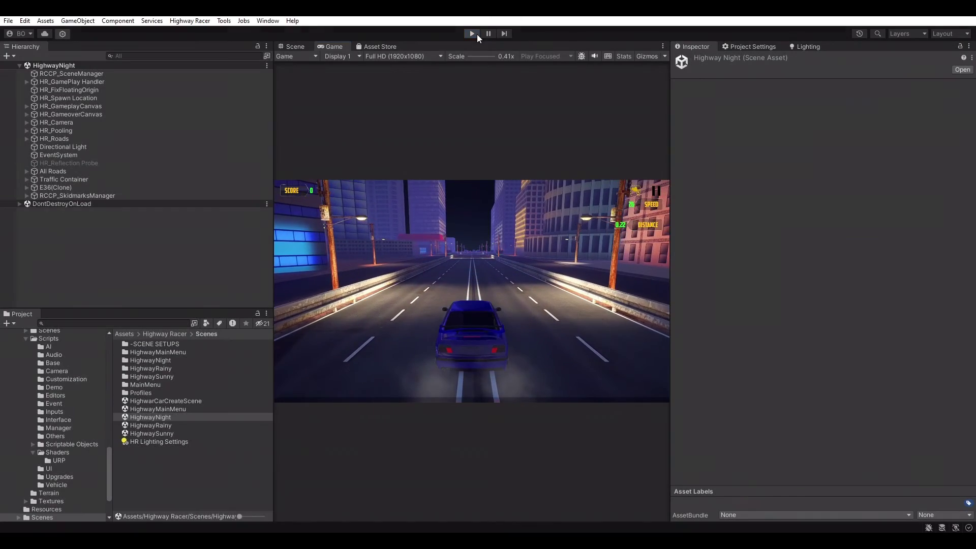